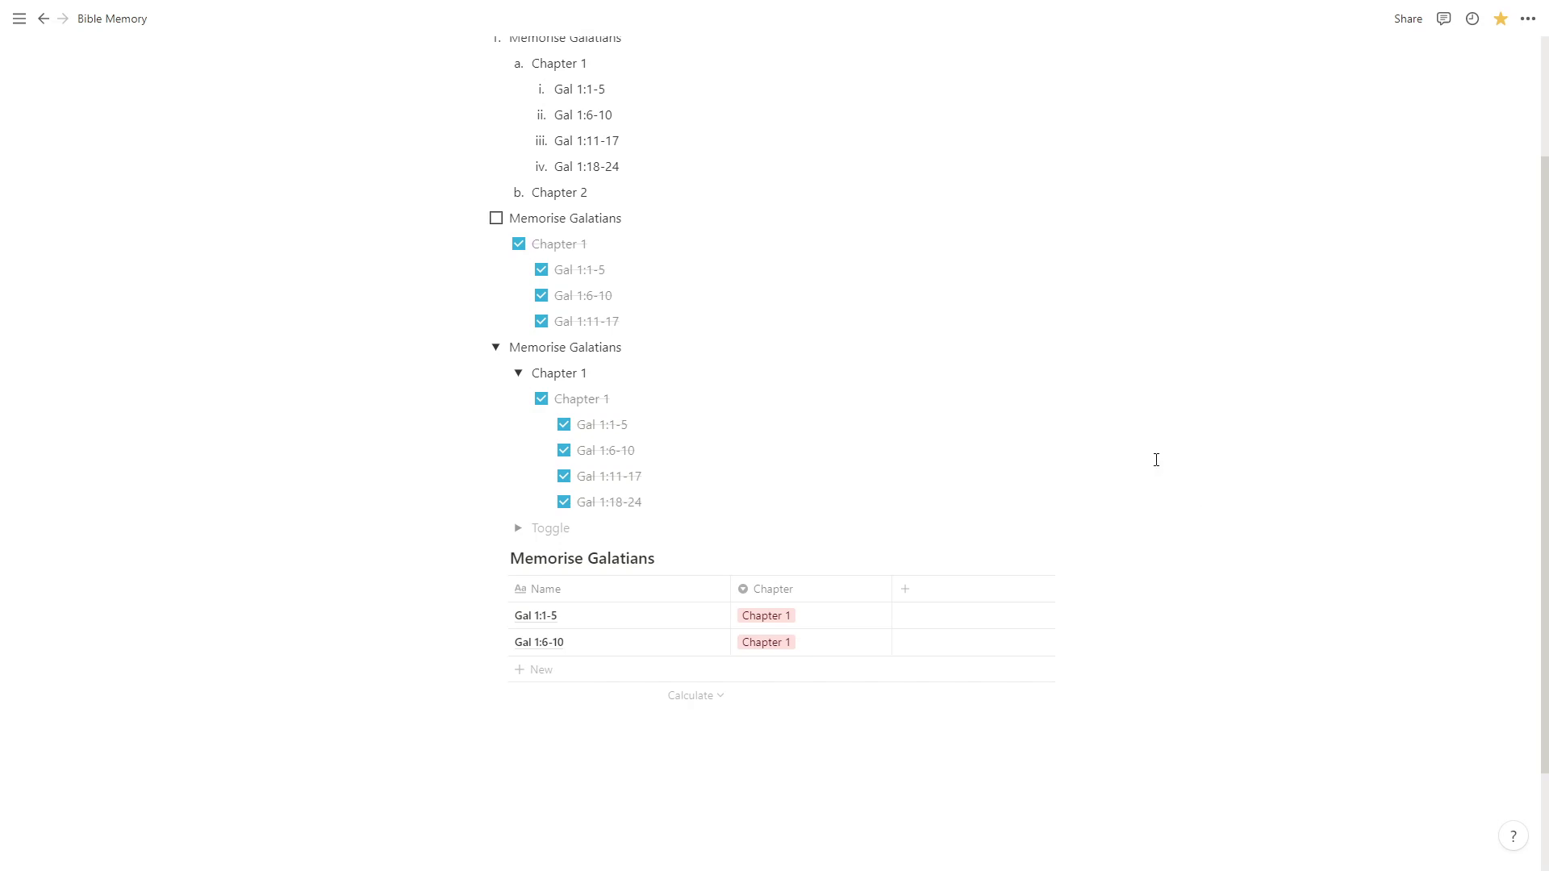
# Retitle the database 'Books'.
pyautogui.scroll(2, 1156, 460)
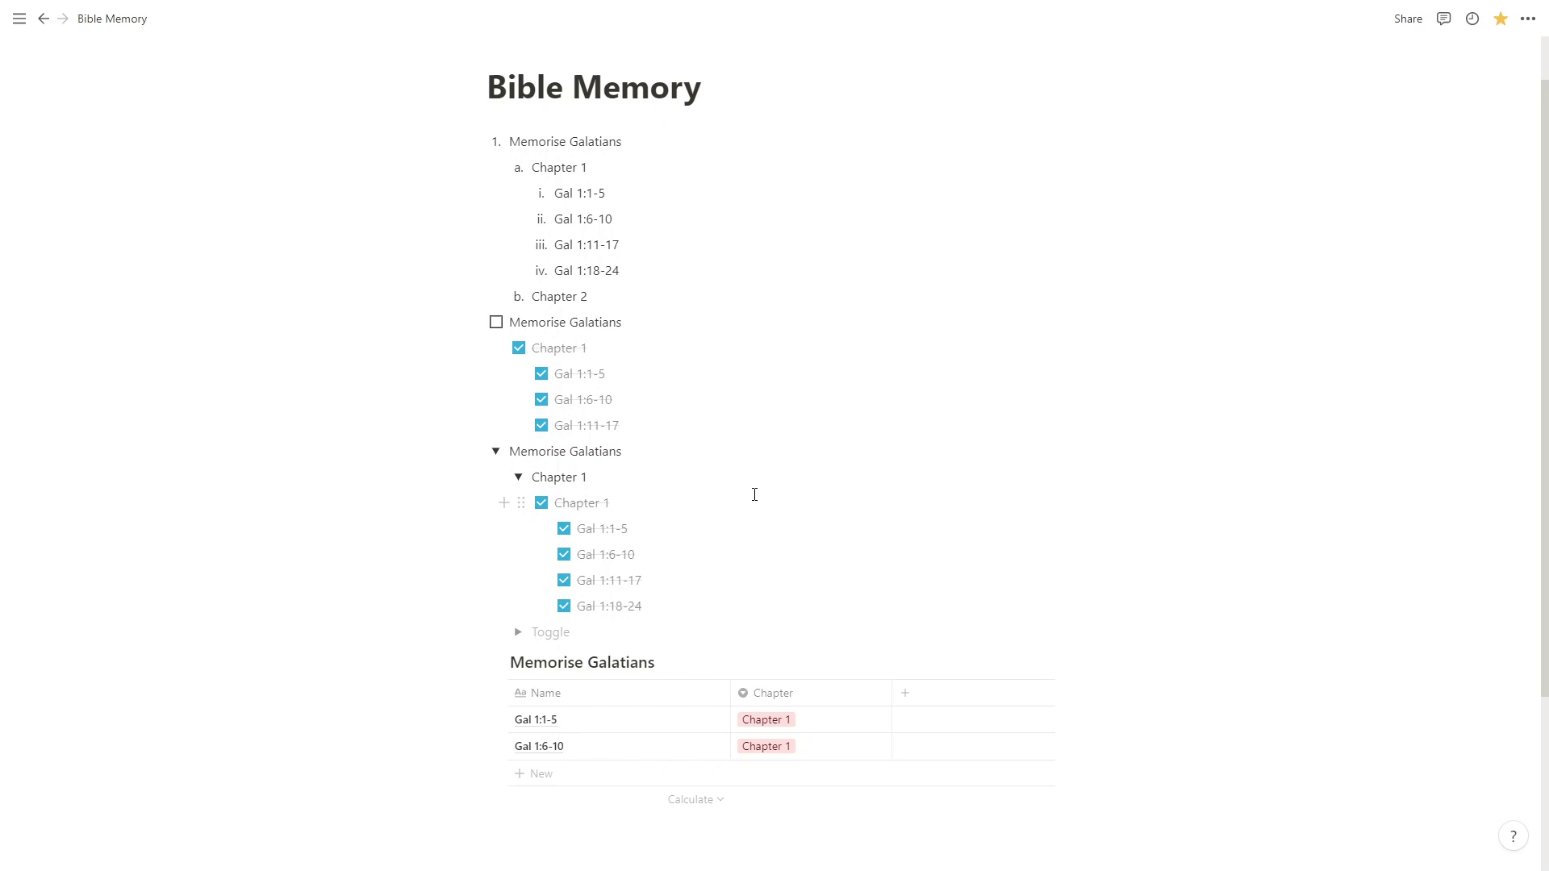
pyautogui.scroll(-1, 755, 495)
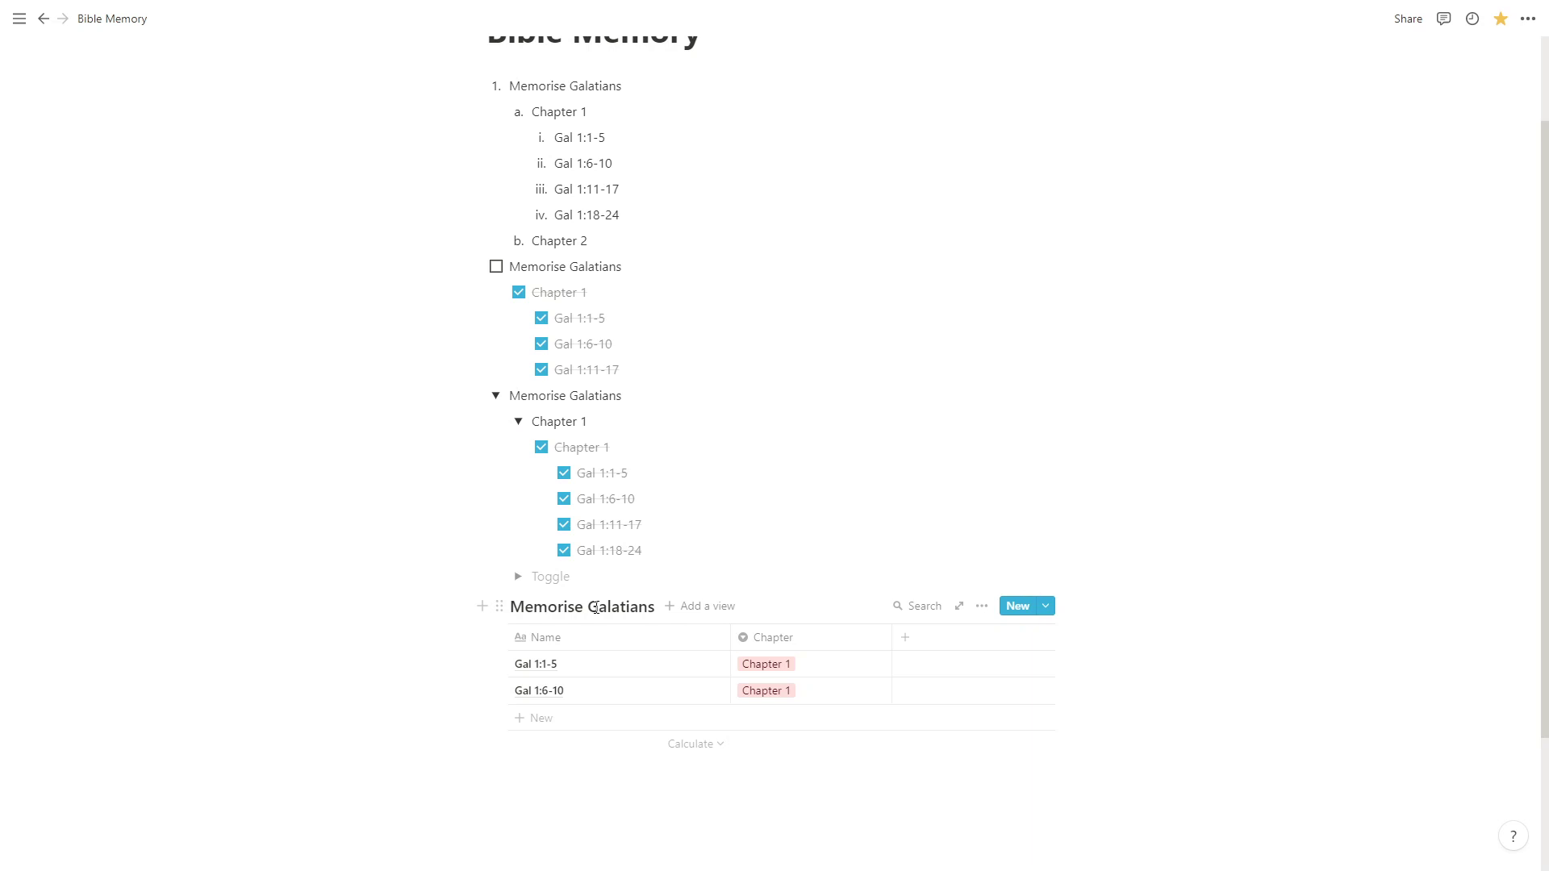
pyautogui.tripleClick(654, 610)
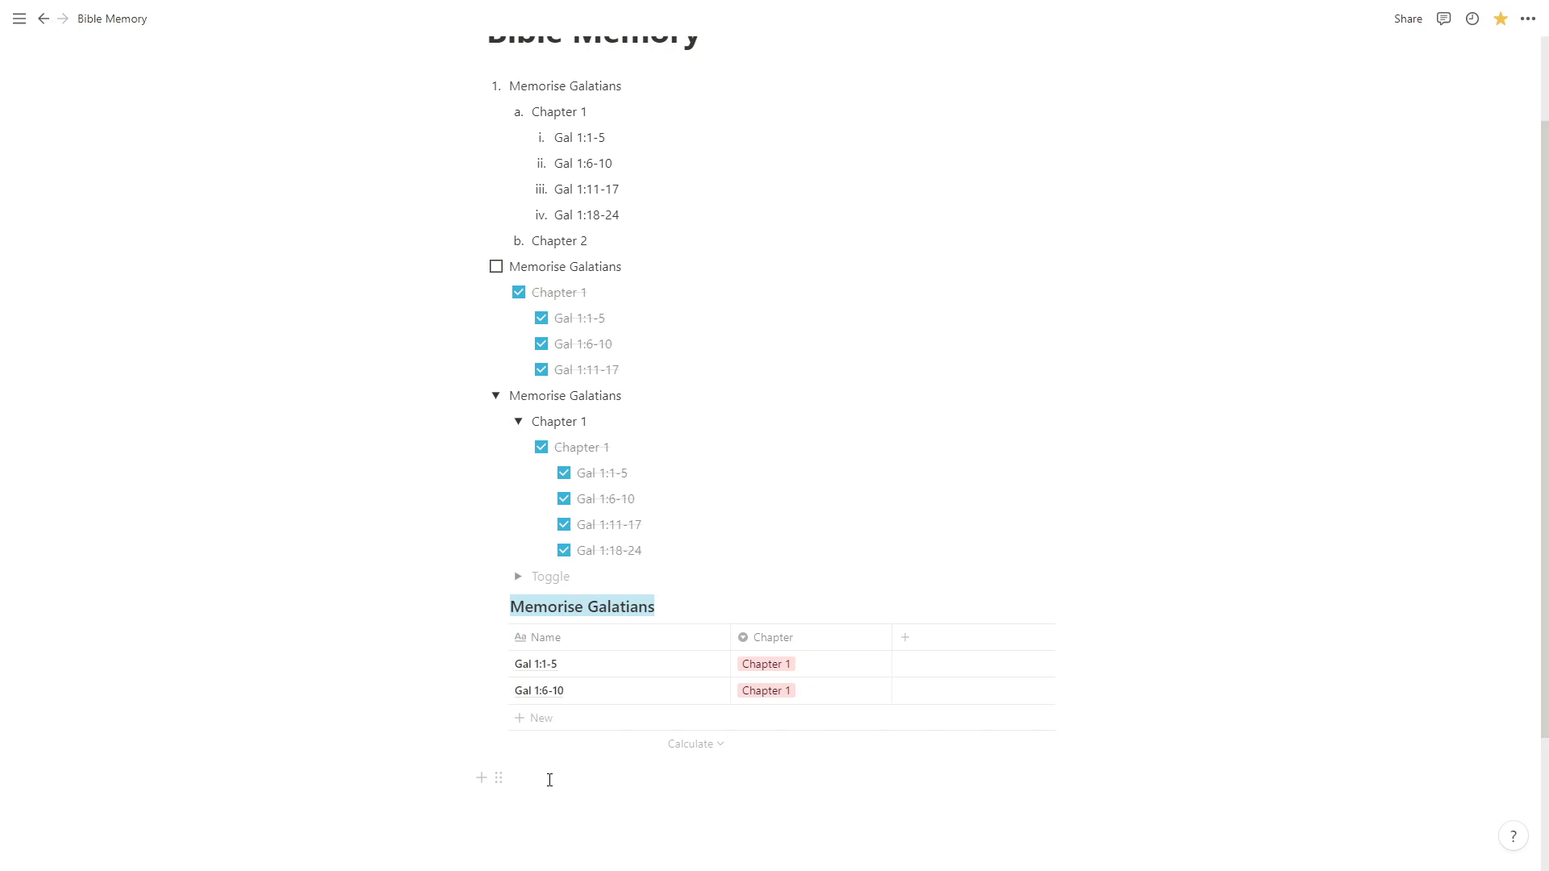
pyautogui.write('Books')
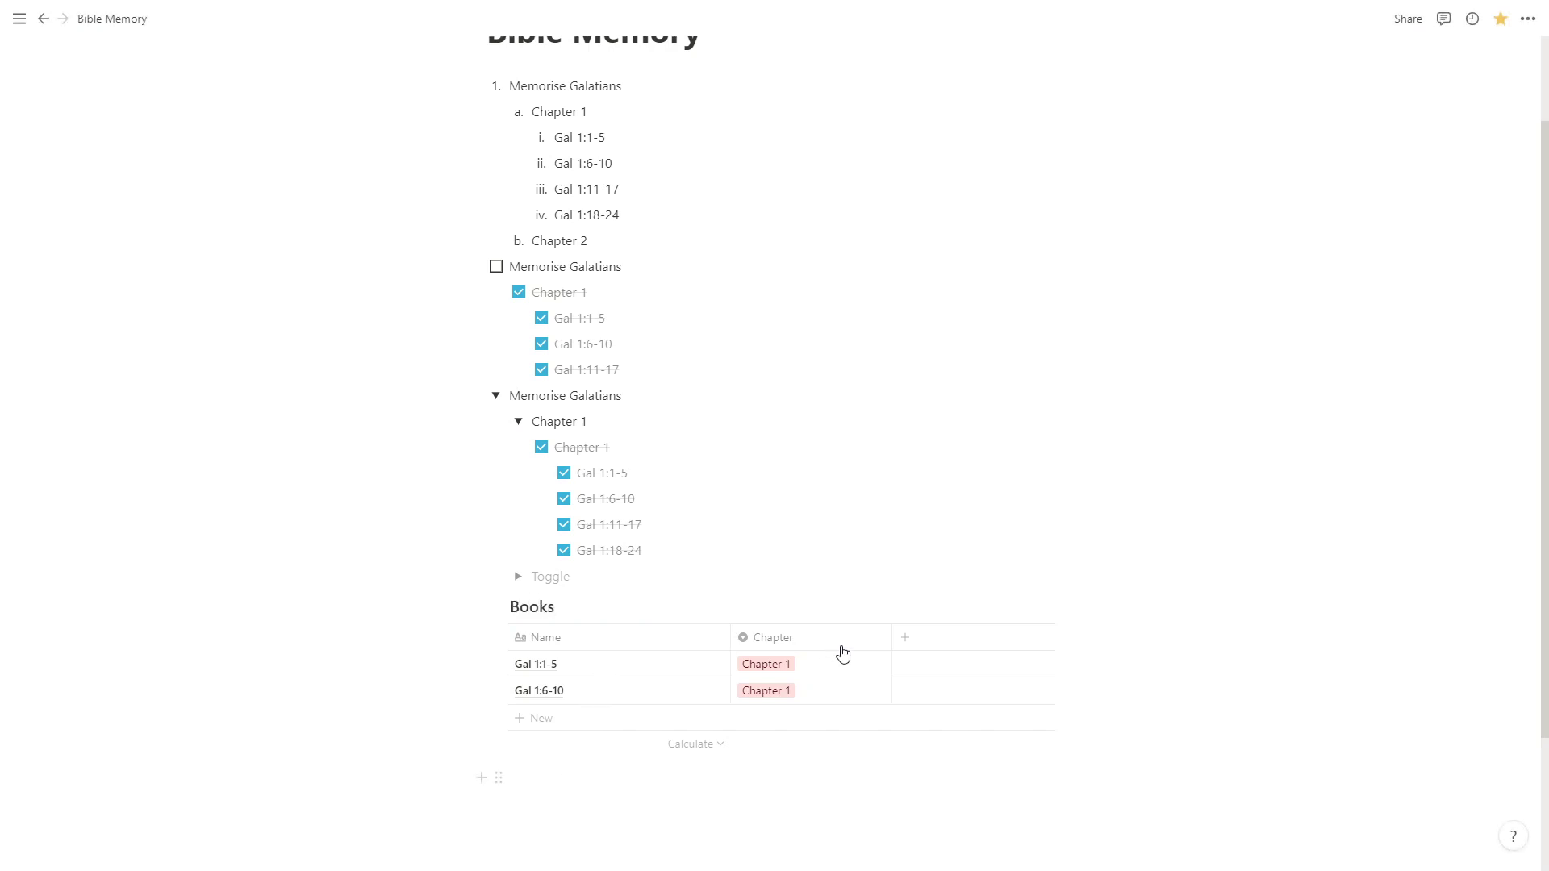
# Delete the Chapter column from the Books table.
pyautogui.click(823, 645)
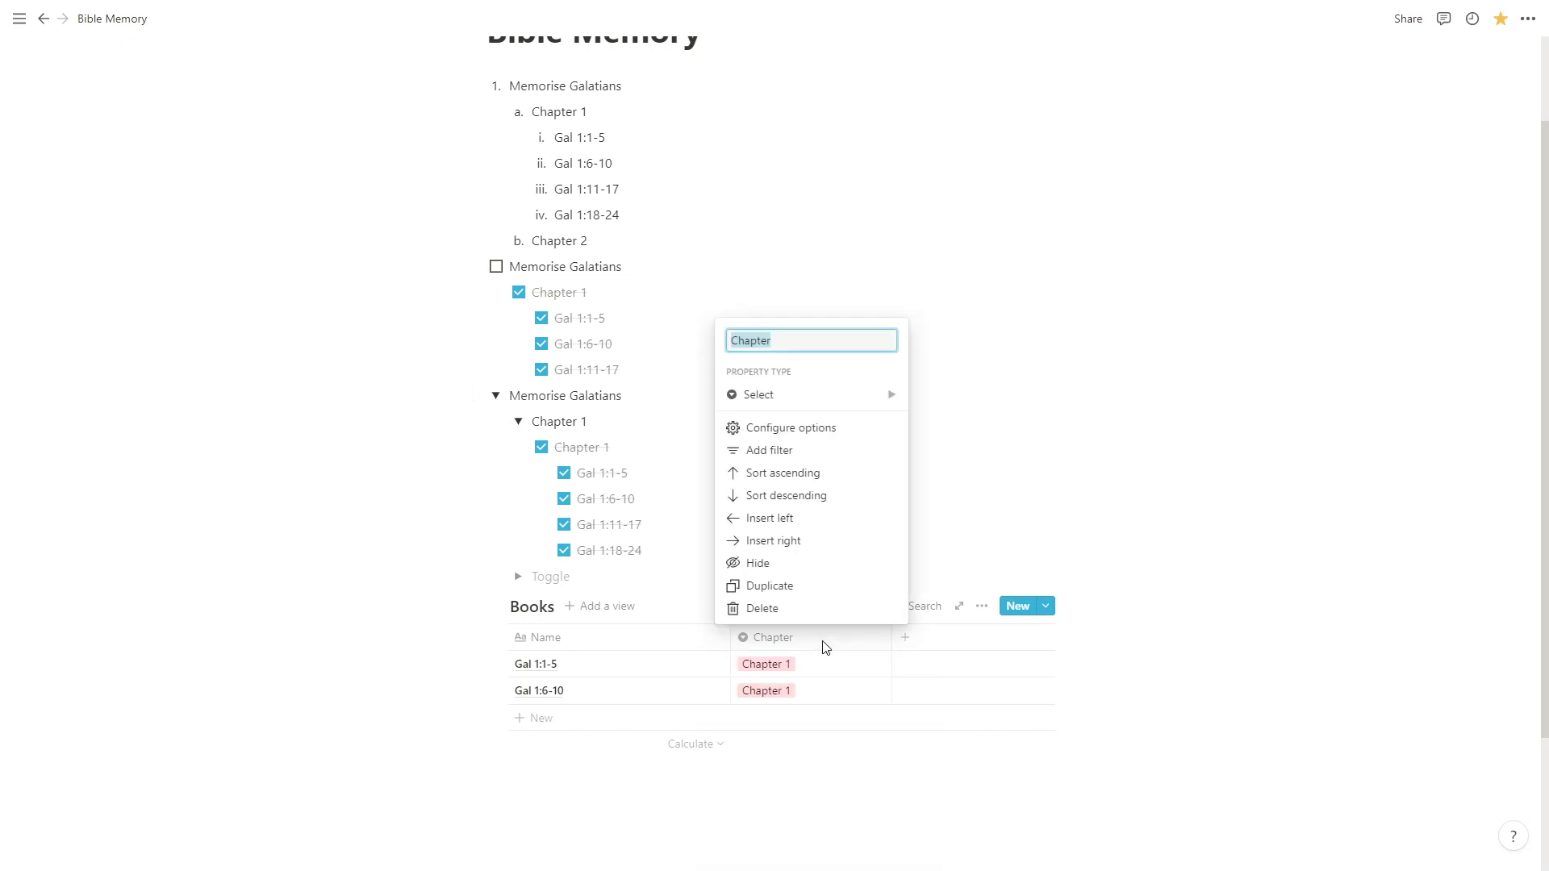
pyautogui.click(771, 611)
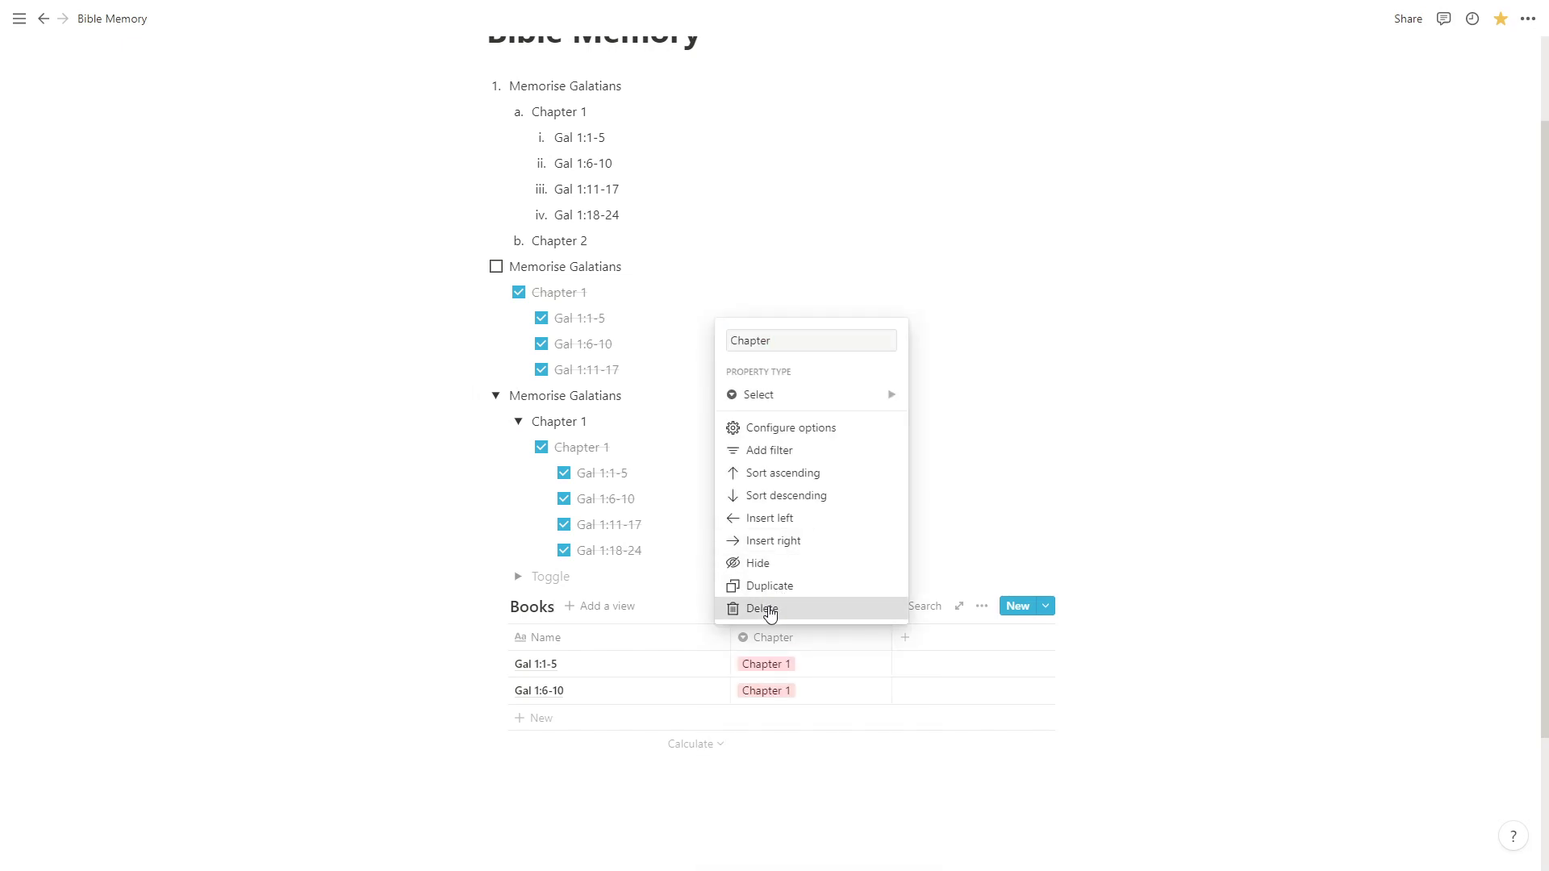
pyautogui.click(771, 611)
pyautogui.click(787, 450)
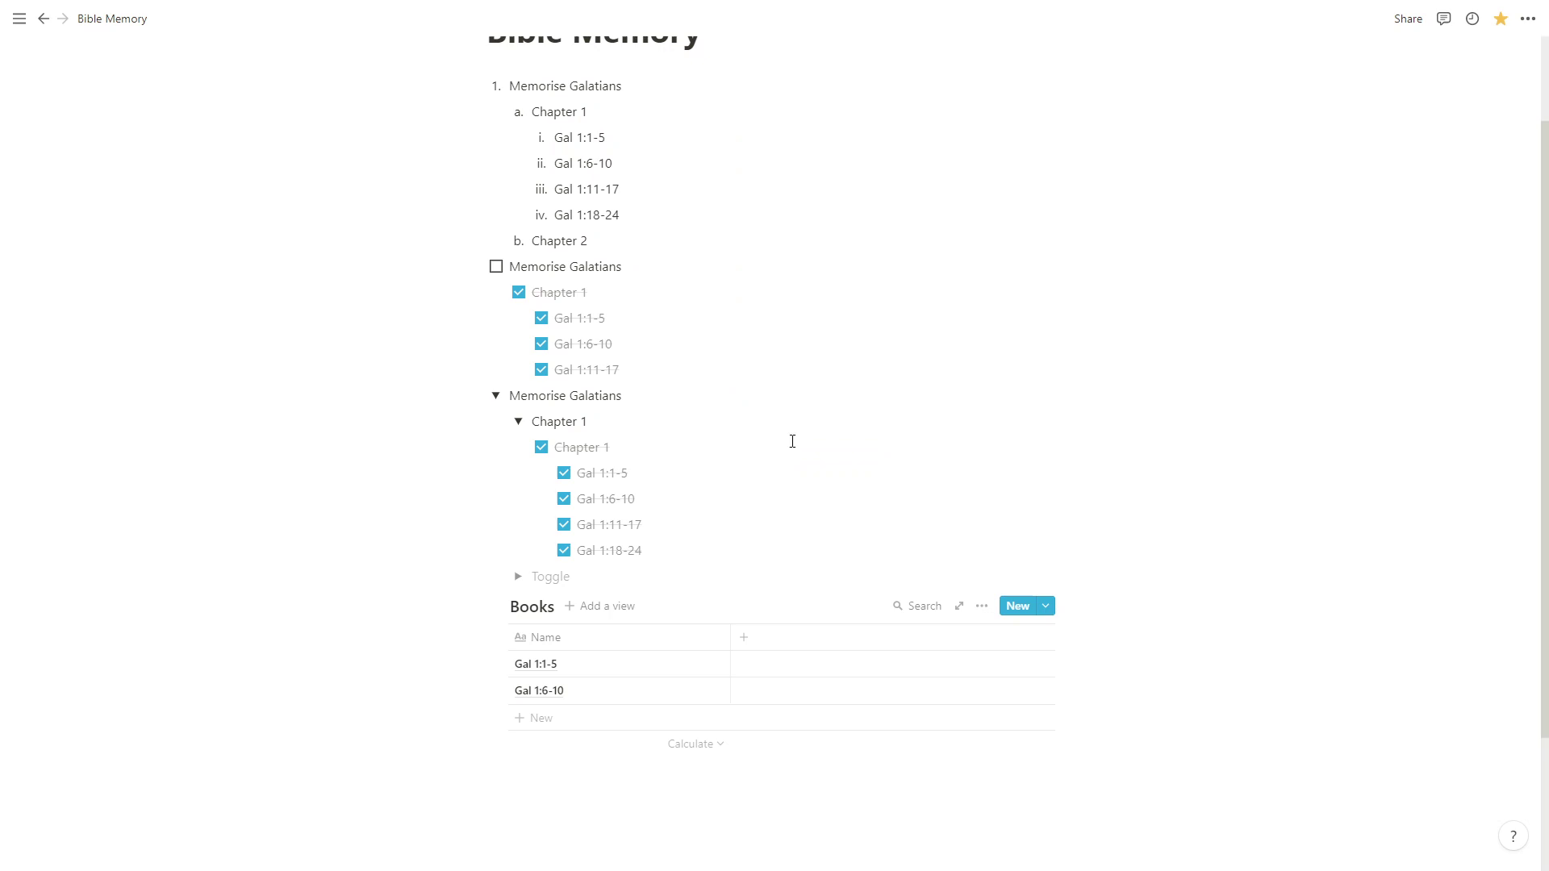
# Rename the Gal 1:1-5 and Gal 1:6-10 rows to Galatians and Ephesians.
pyautogui.click(585, 664)
pyautogui.press('BackSpace')
pyautogui.press('BackSpace')
pyautogui.press('BackSpace')
pyautogui.press('BackSpace')
pyautogui.press('BackSpace')
pyautogui.press('BackSpace')
pyautogui.press('BackSpace')
pyautogui.press('BackSpace')
pyautogui.press('BackSpace')
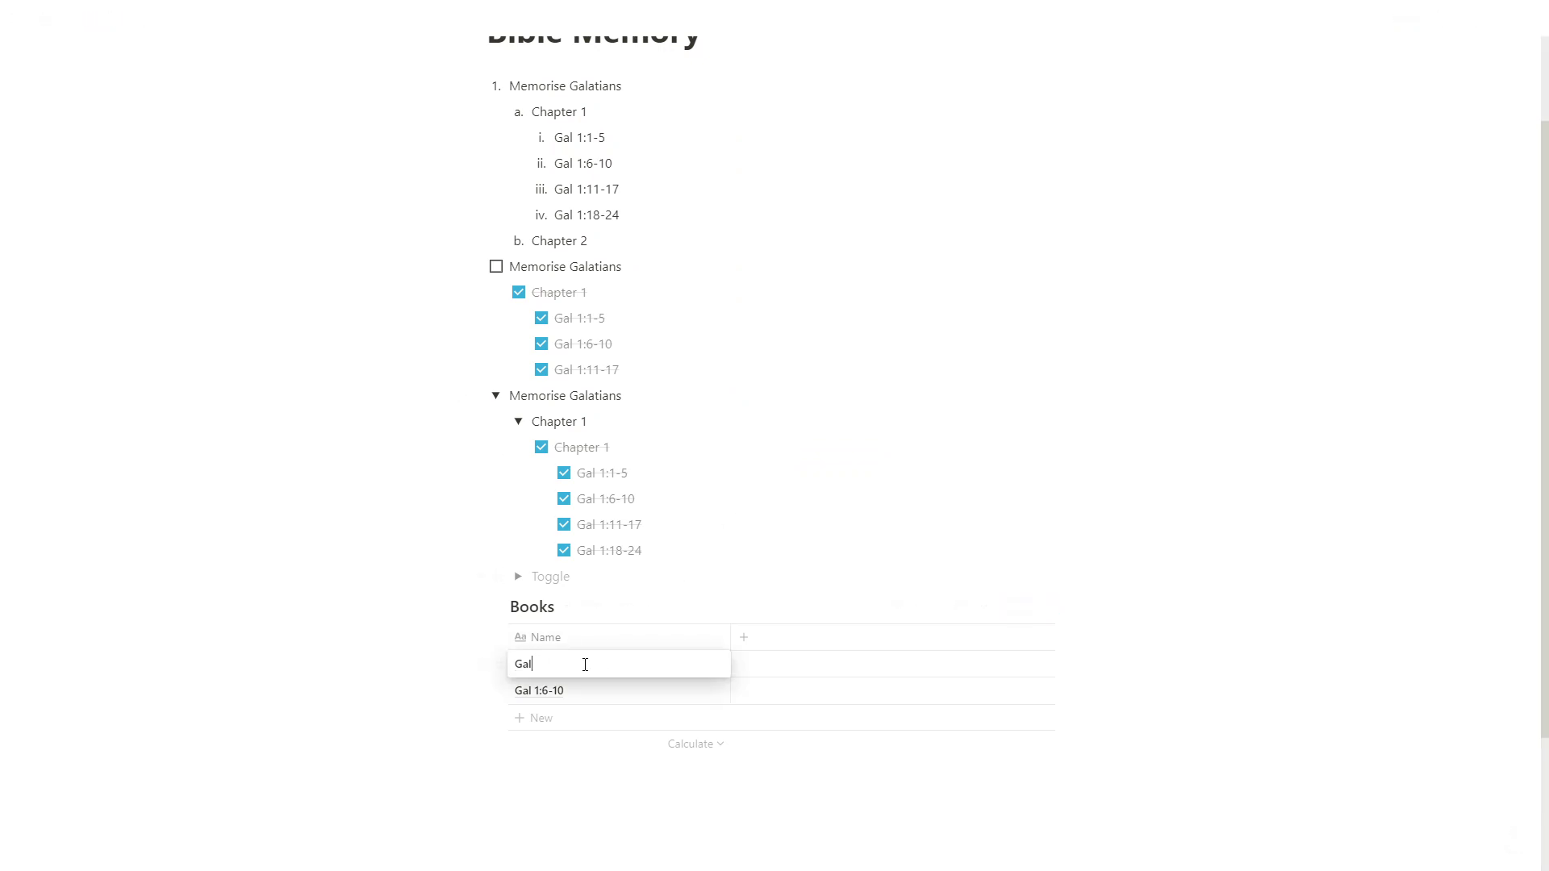
pyautogui.write('Galatians')
pyautogui.press('Escape')
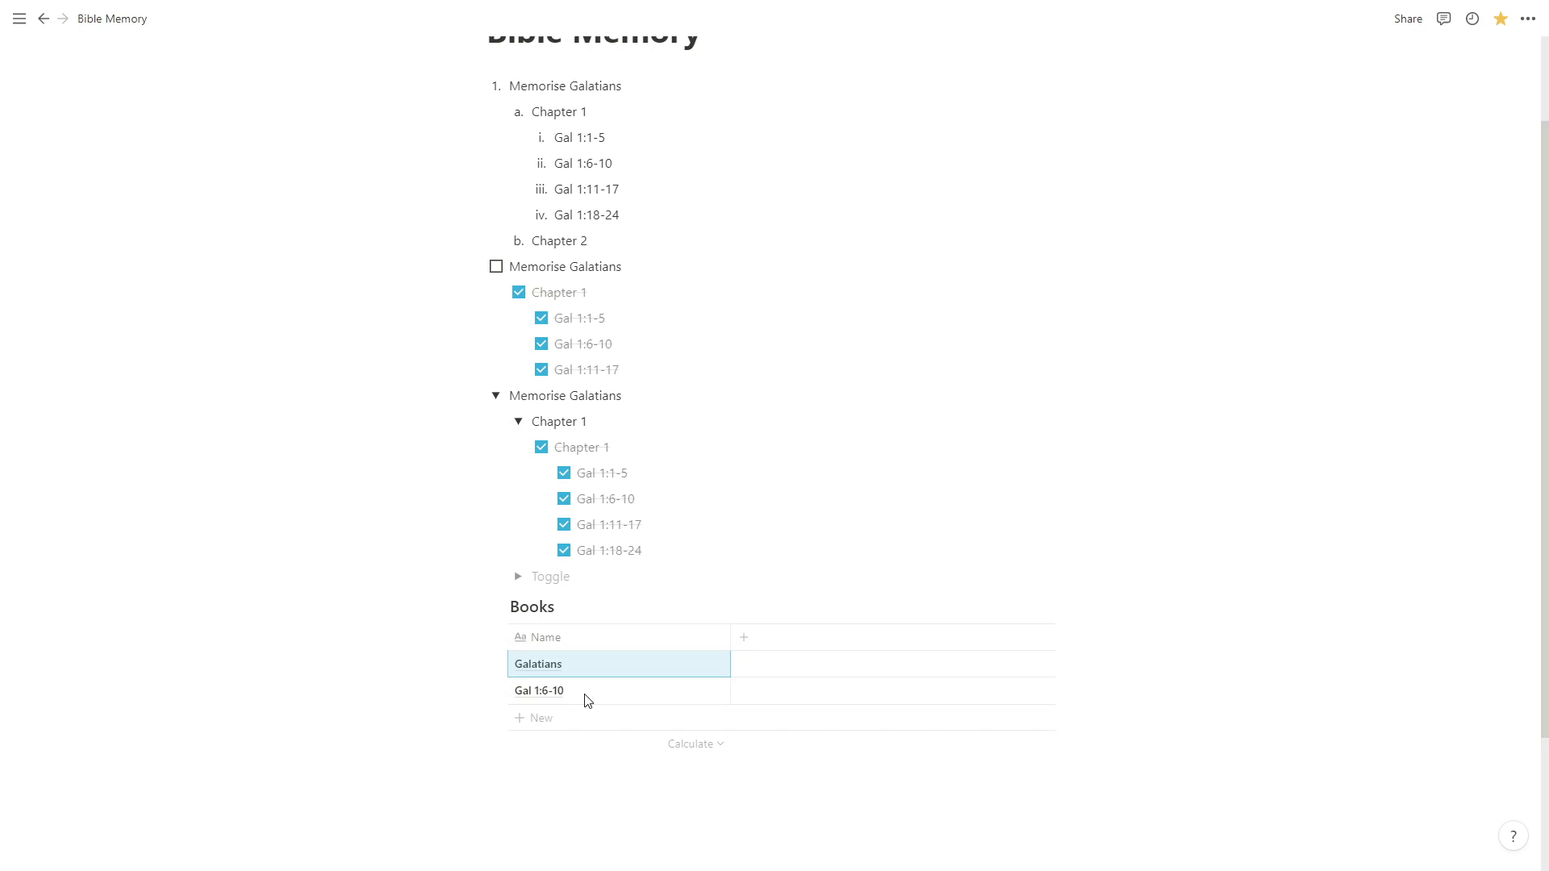
pyautogui.click(586, 695)
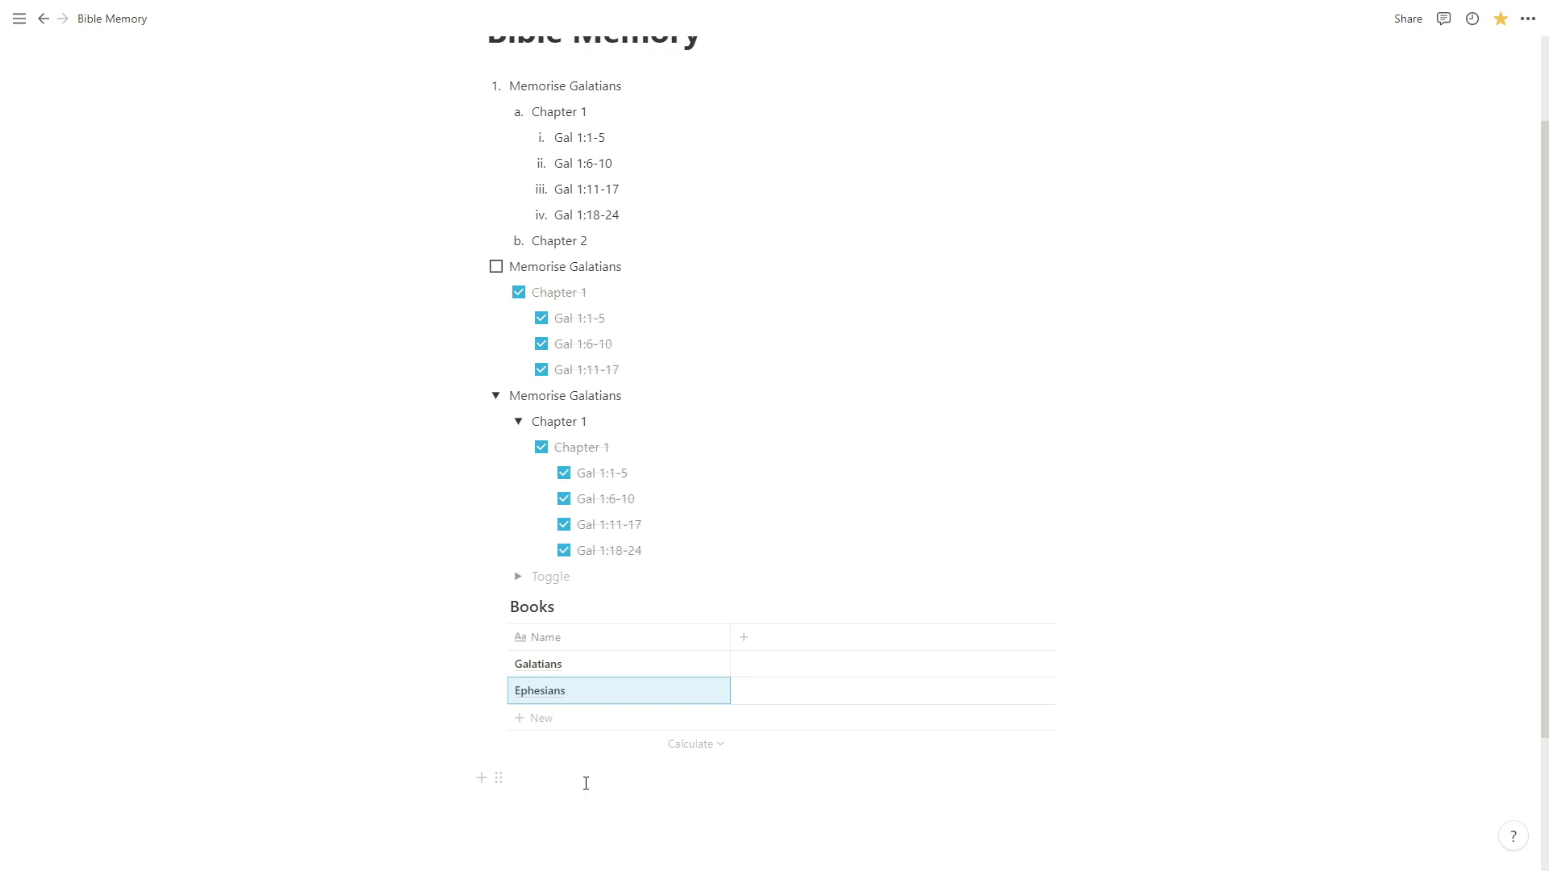
pyautogui.scroll(-1, 585, 784)
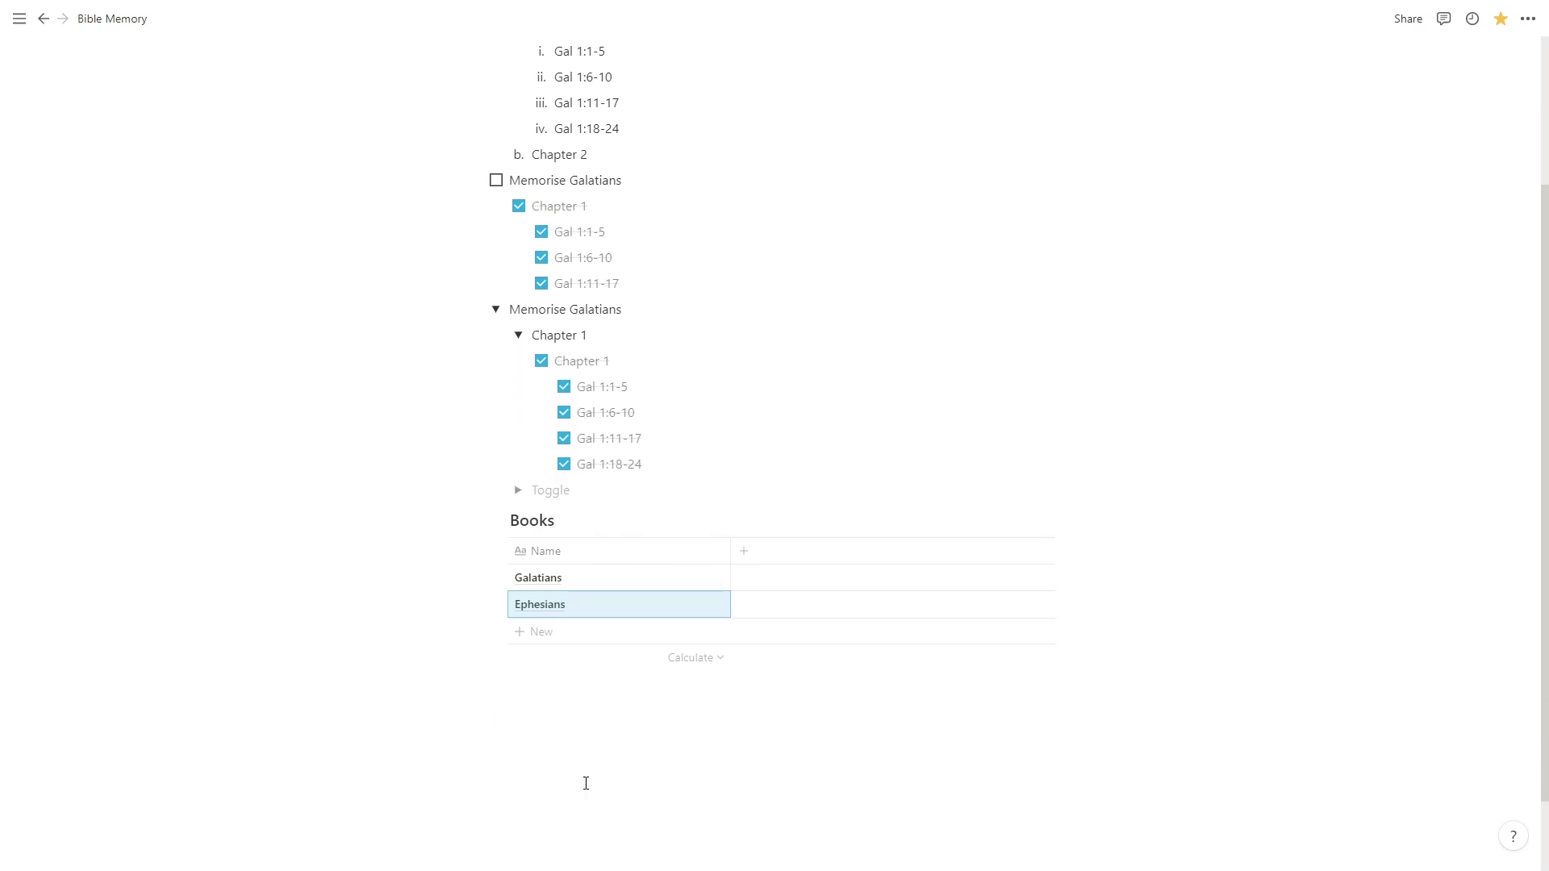
# Insert an inline table database titled 'Chapters' below the Books table.
pyautogui.click(576, 707)
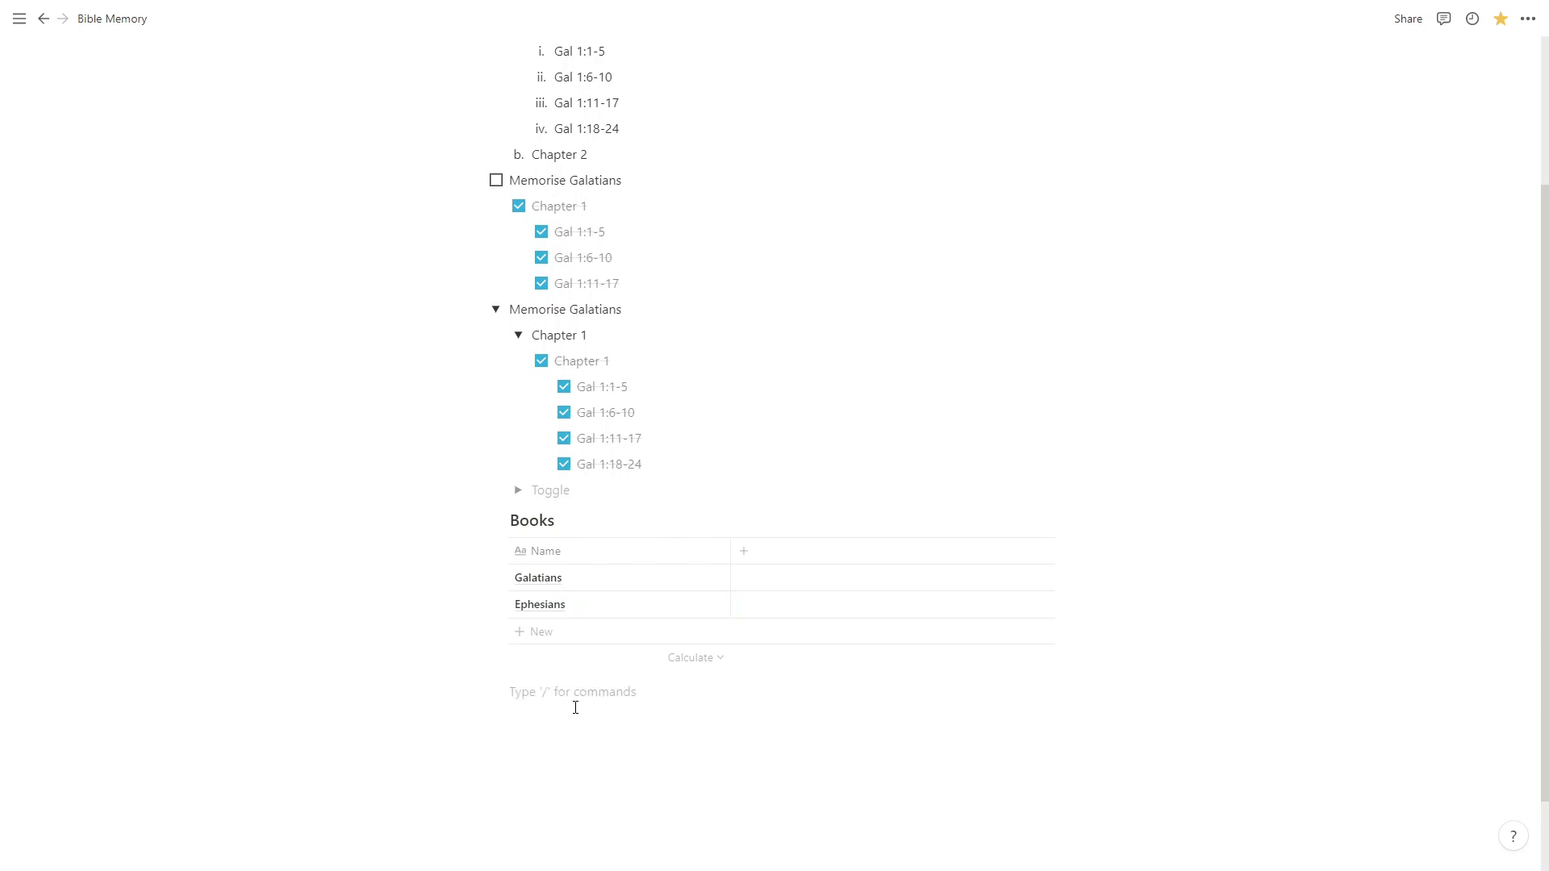
pyautogui.write('/')
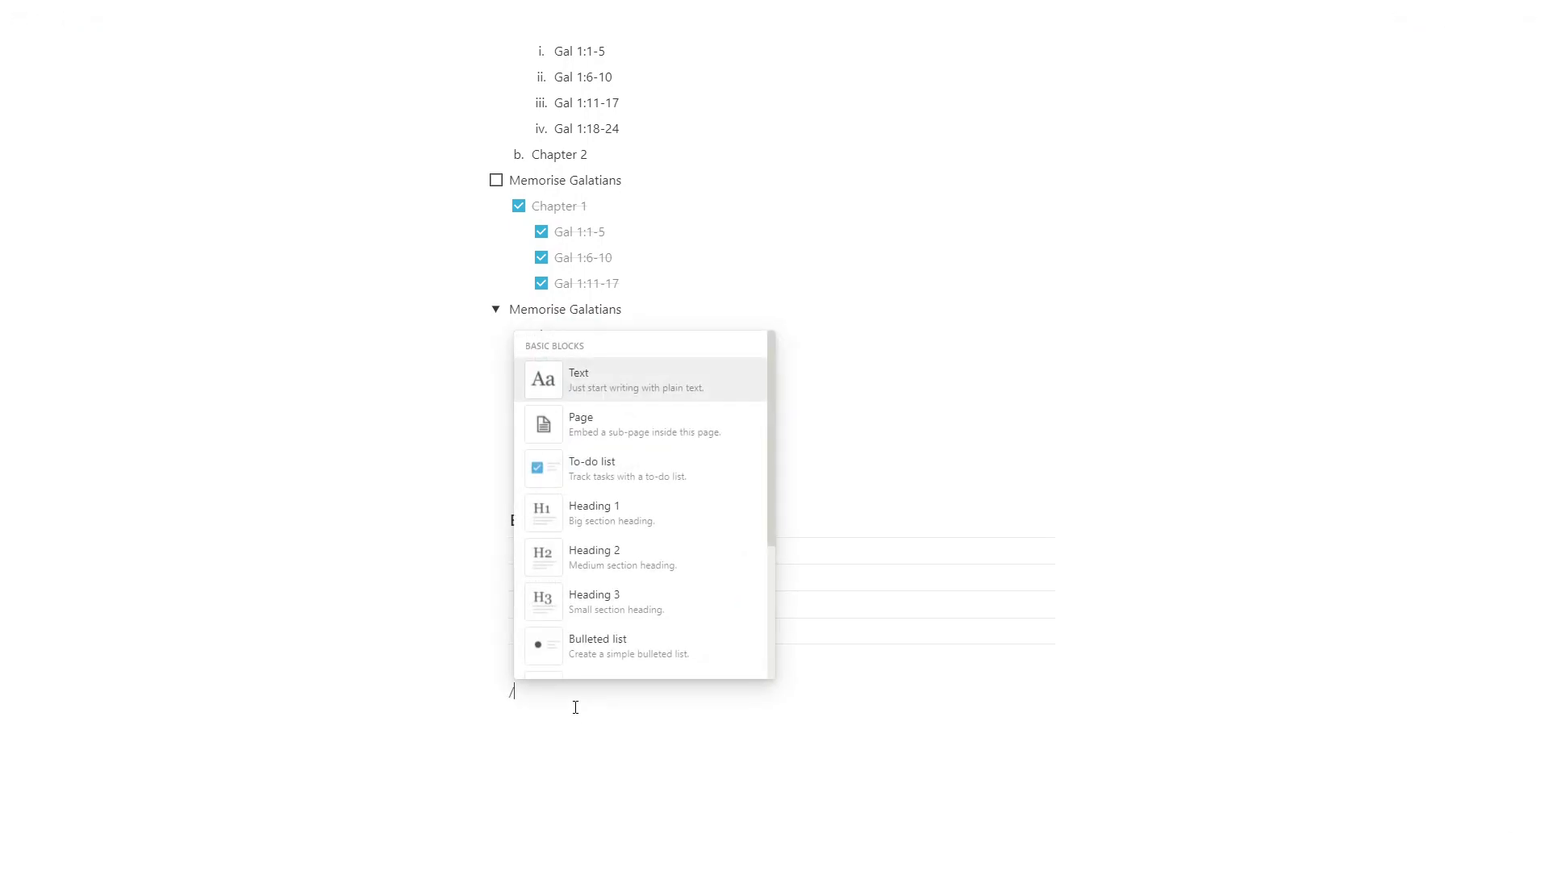
pyautogui.write('data')
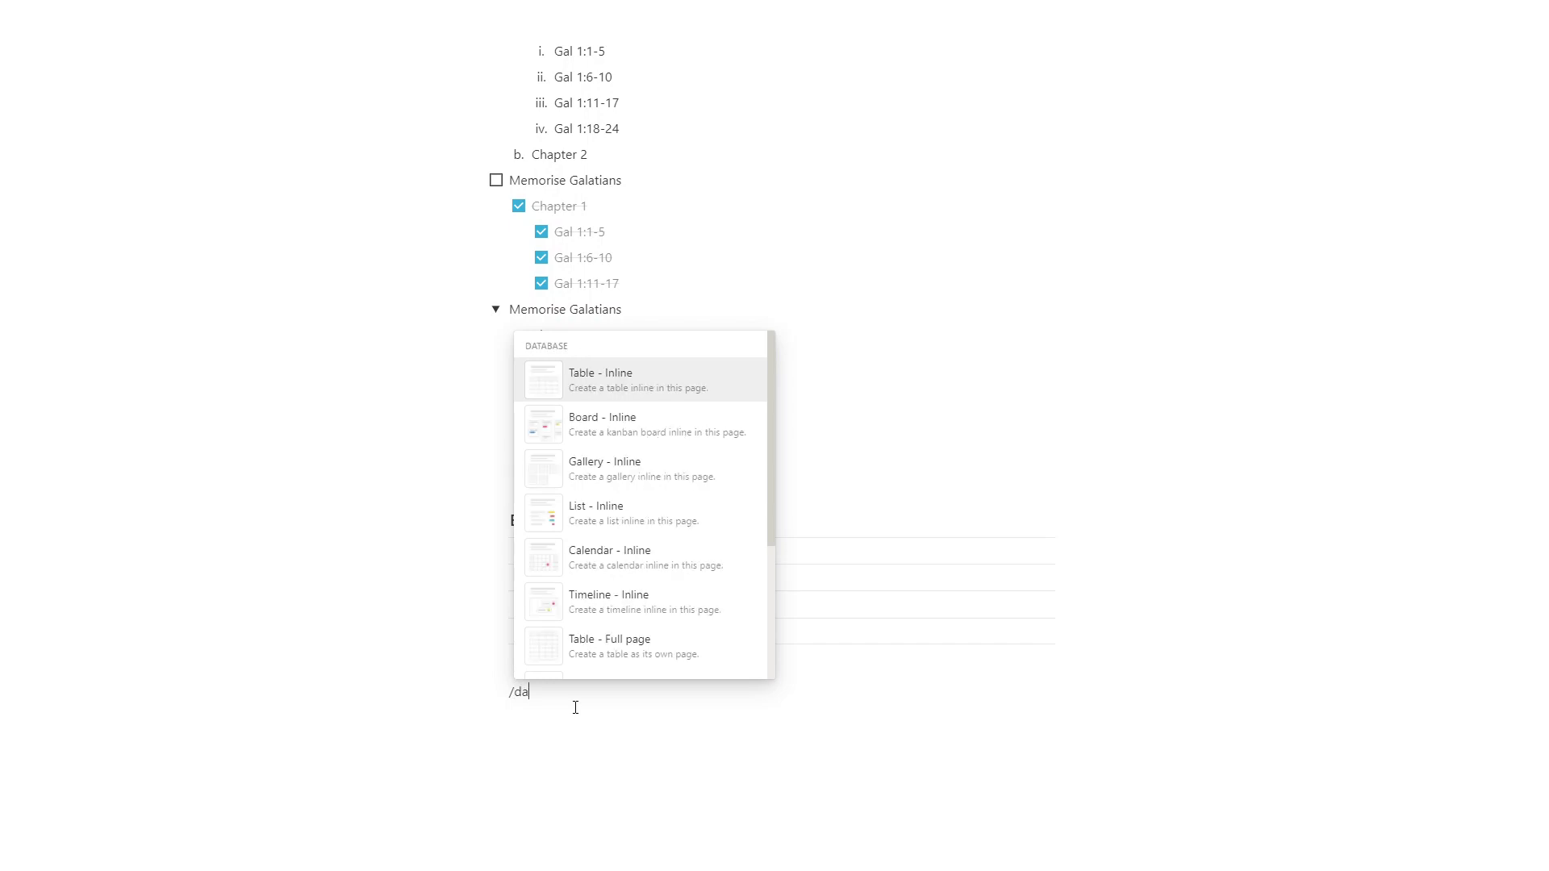
pyautogui.click(628, 393)
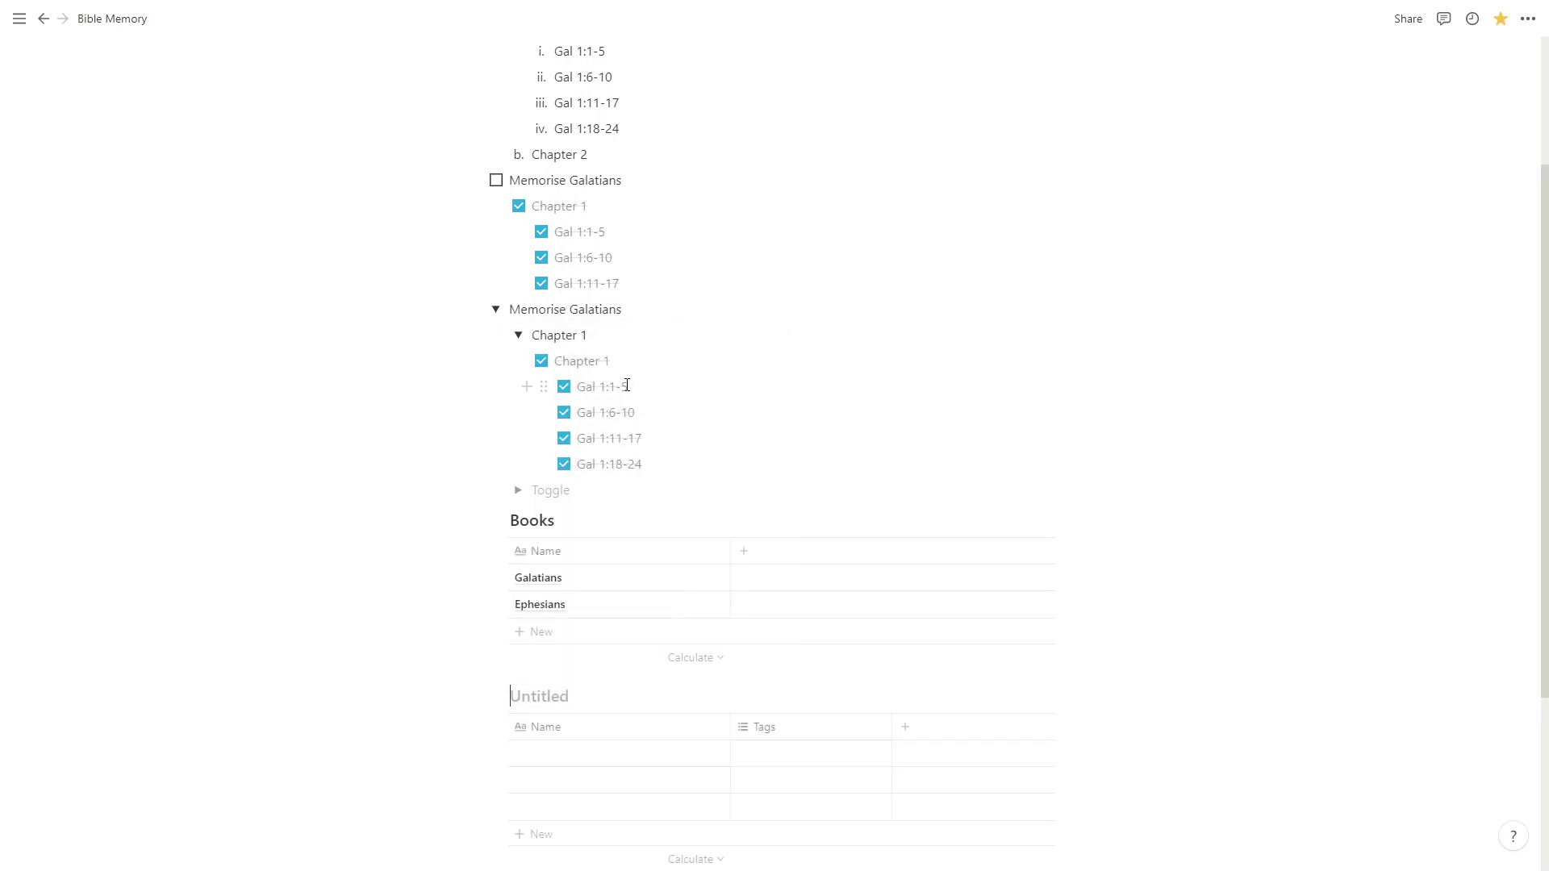
pyautogui.write('Chapters')
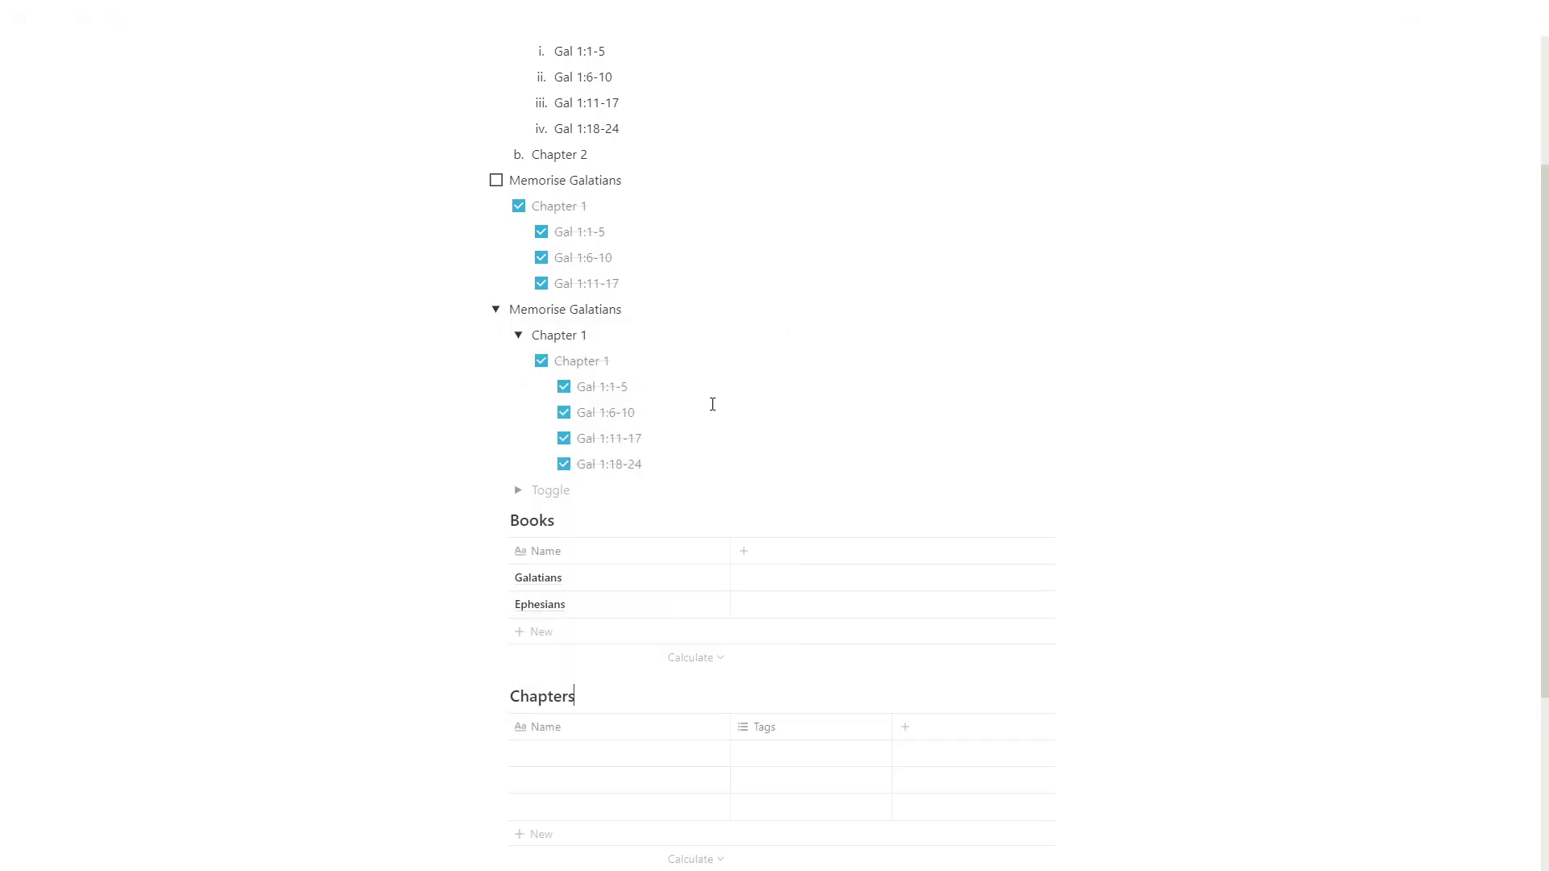
pyautogui.scroll(-2, 712, 405)
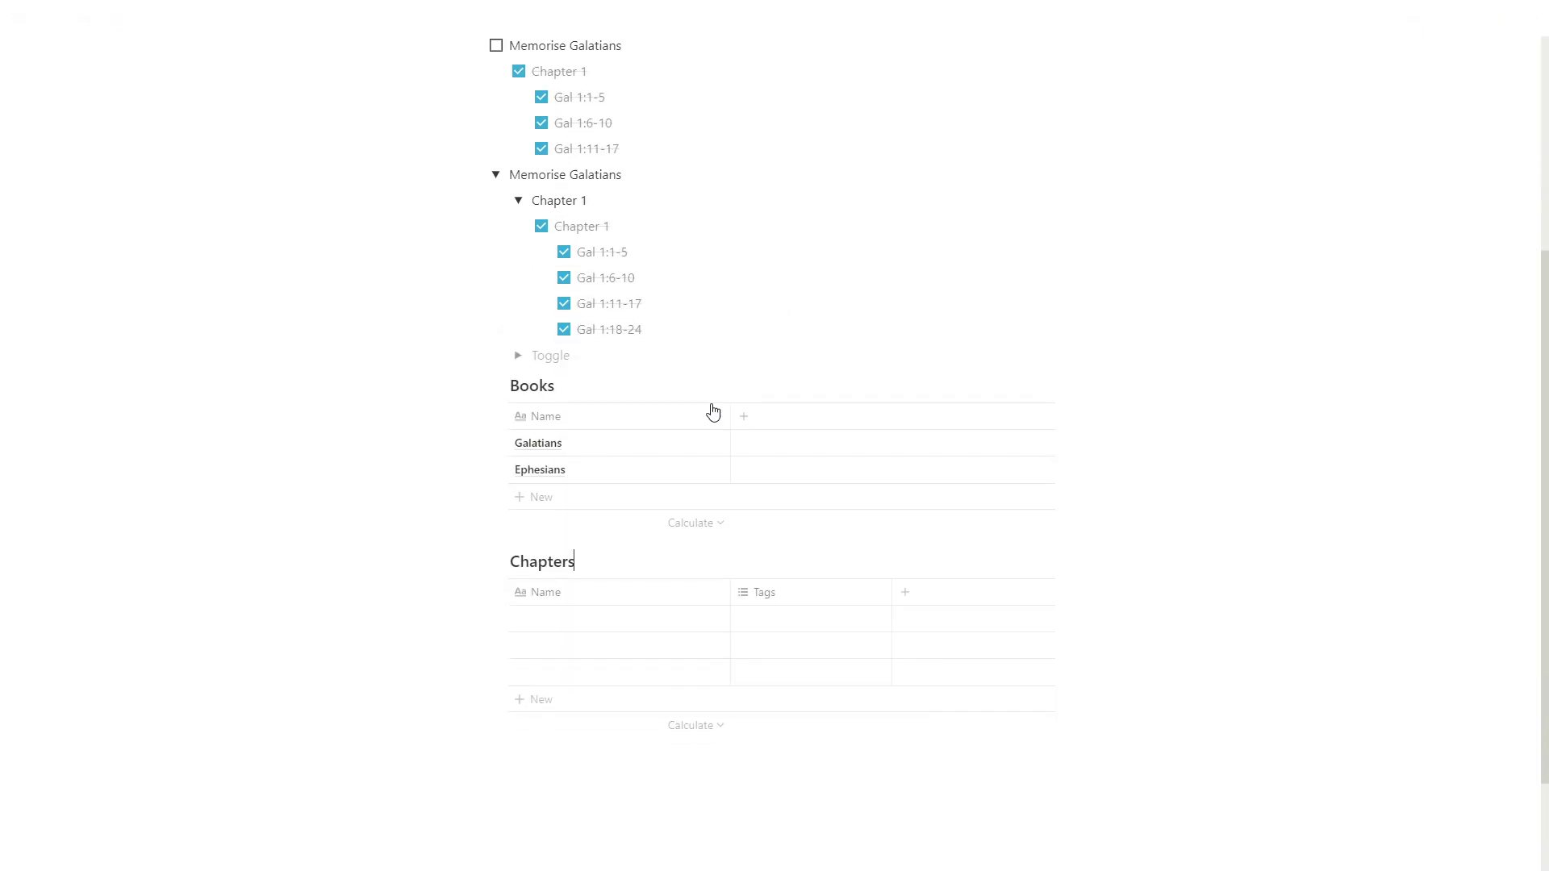
# Enter rows Galatians 1, Galatians 2 and Ephesians 1 in the Chapters table.
pyautogui.click(575, 628)
pyautogui.write('Gal')
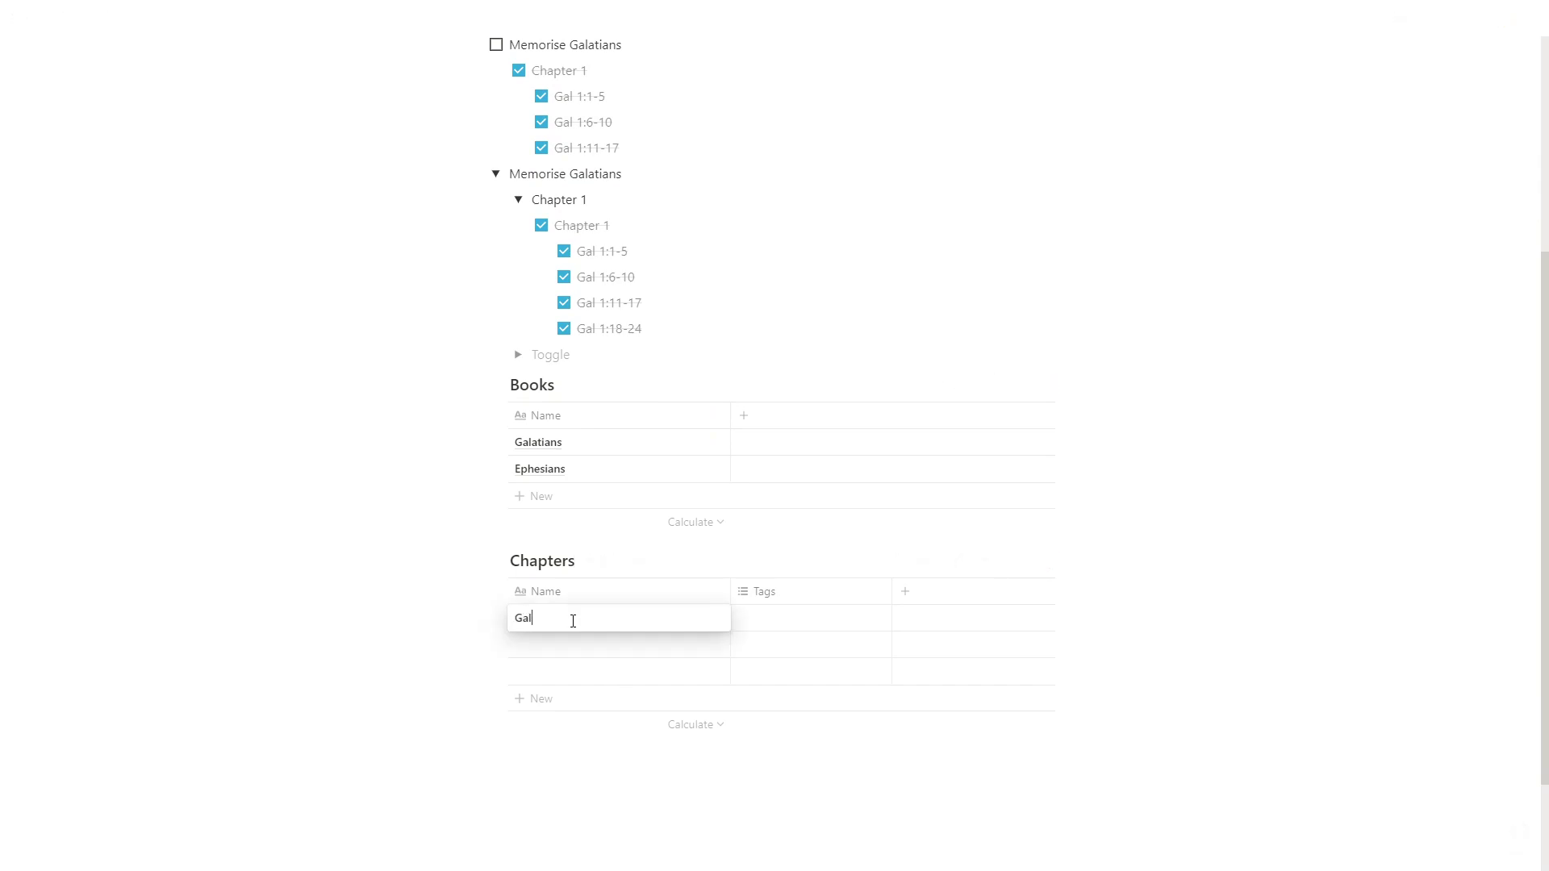
pyautogui.write('atians 1')
pyautogui.press('Return')
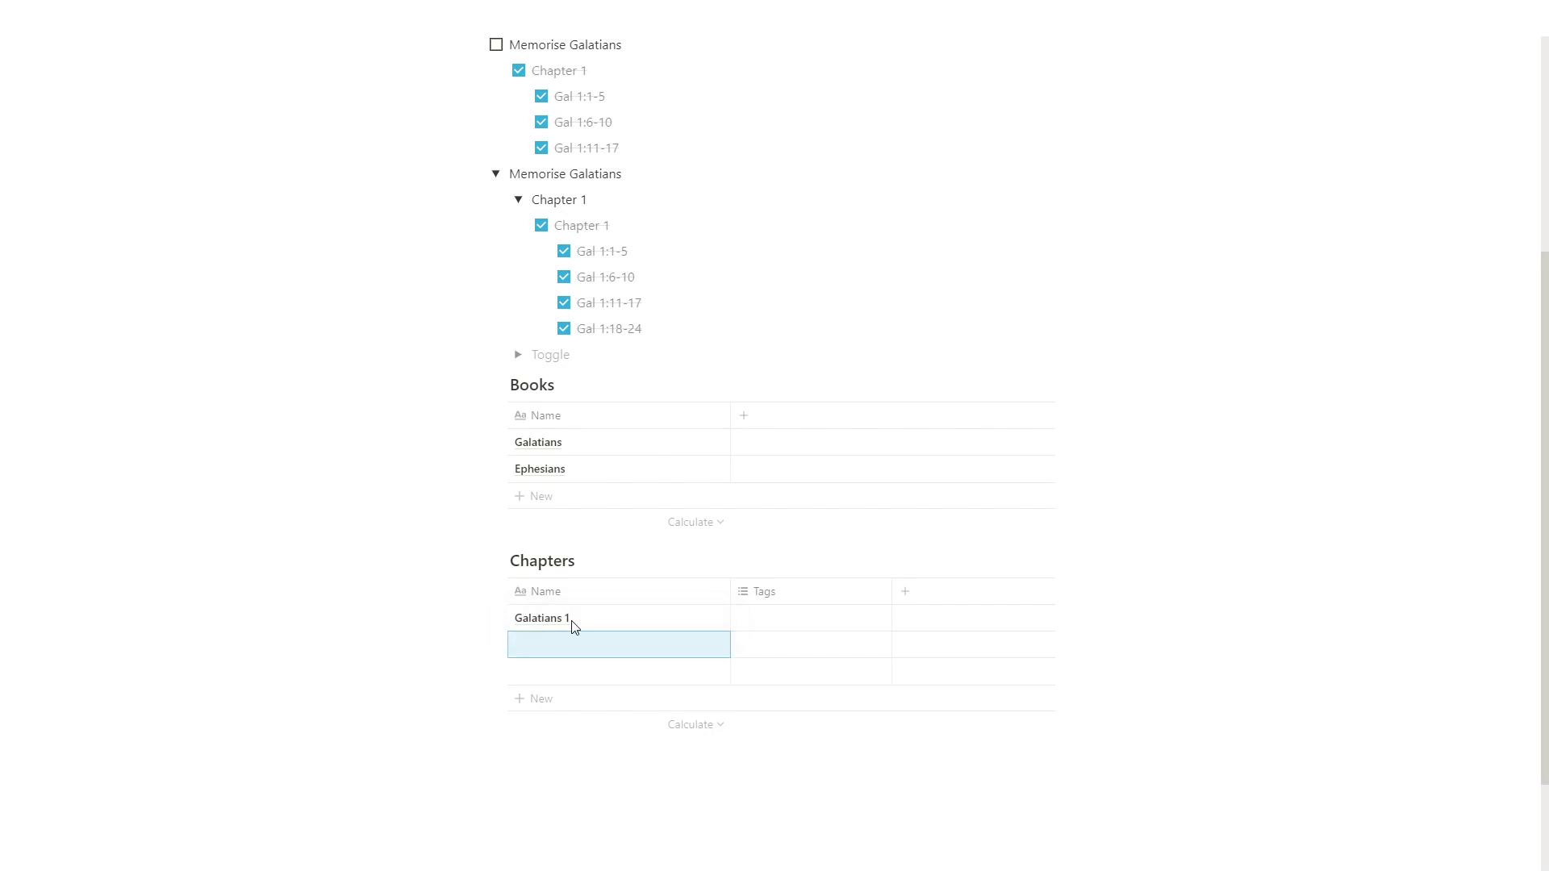
pyautogui.write('Gat')
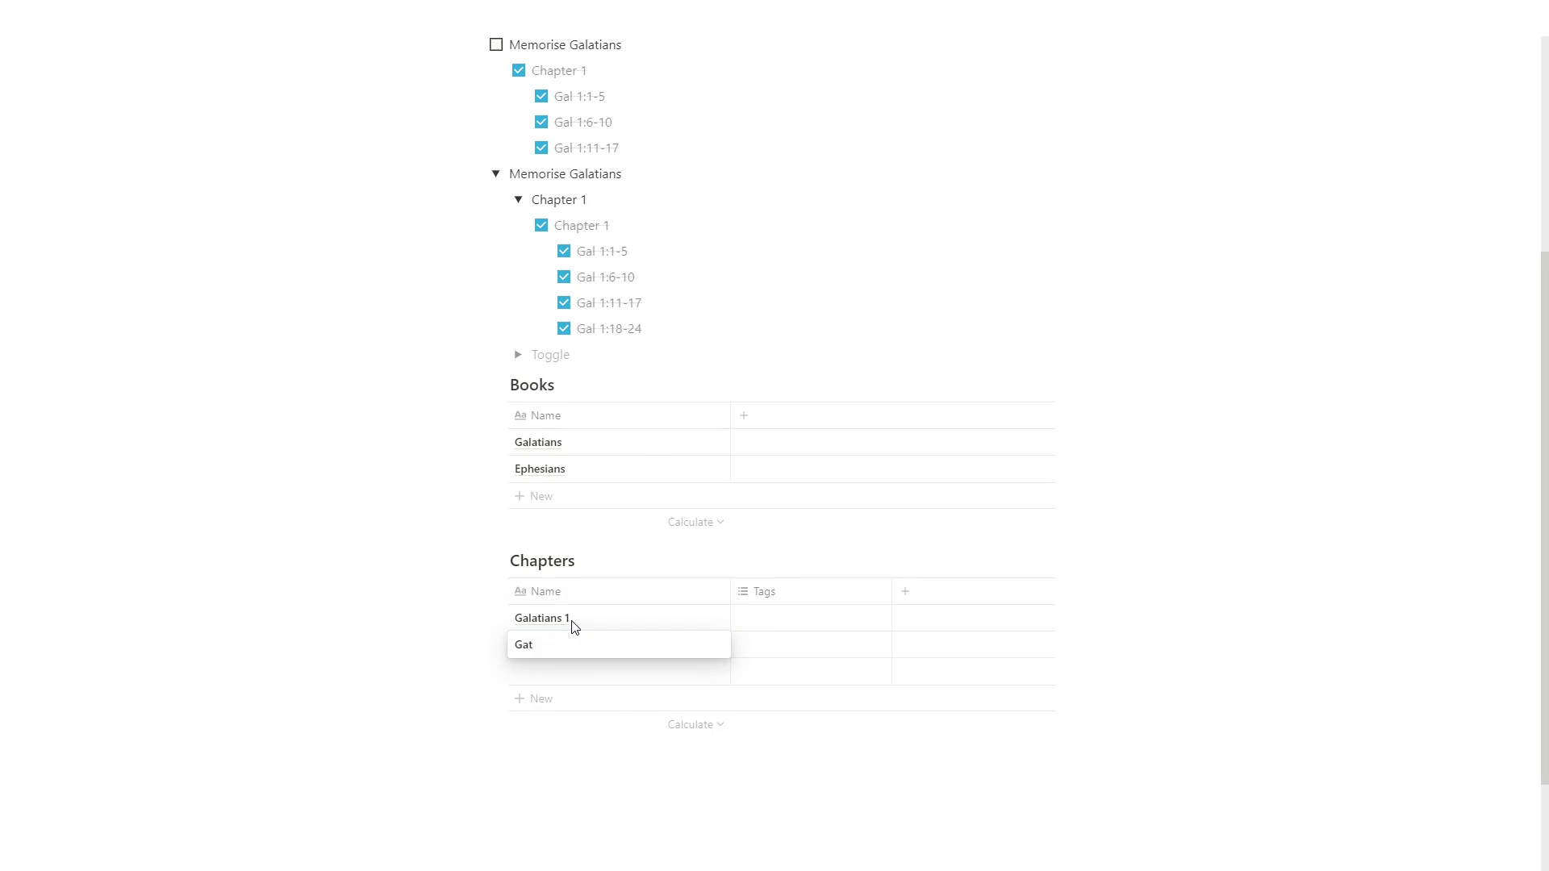
pyautogui.press('BackSpace')
pyautogui.write('lattians 2')
pyautogui.press('Return')
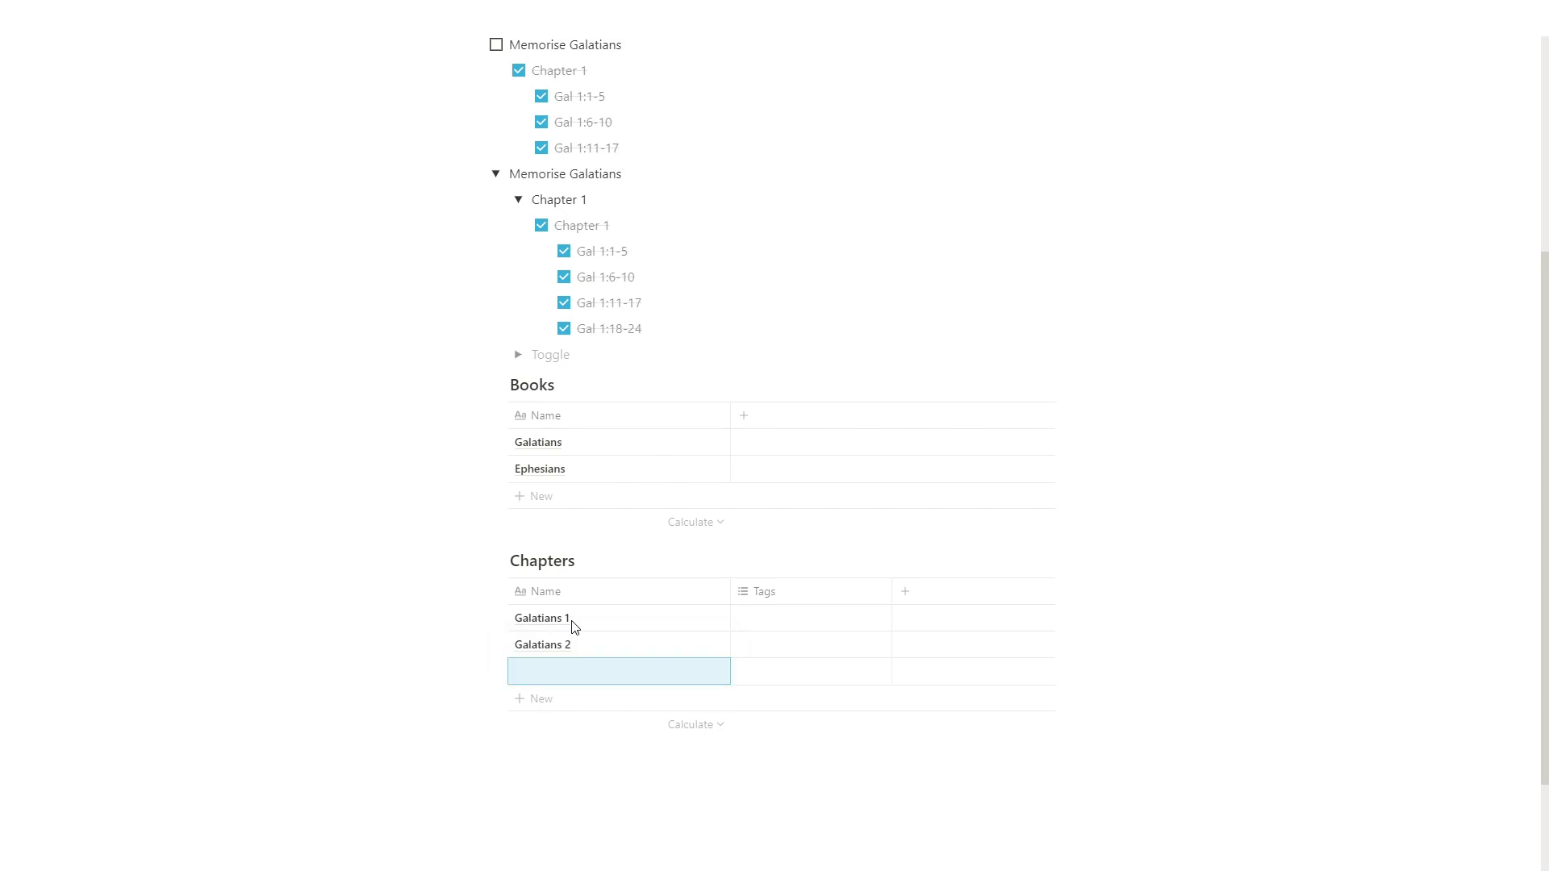
pyautogui.write('Ephesians ')
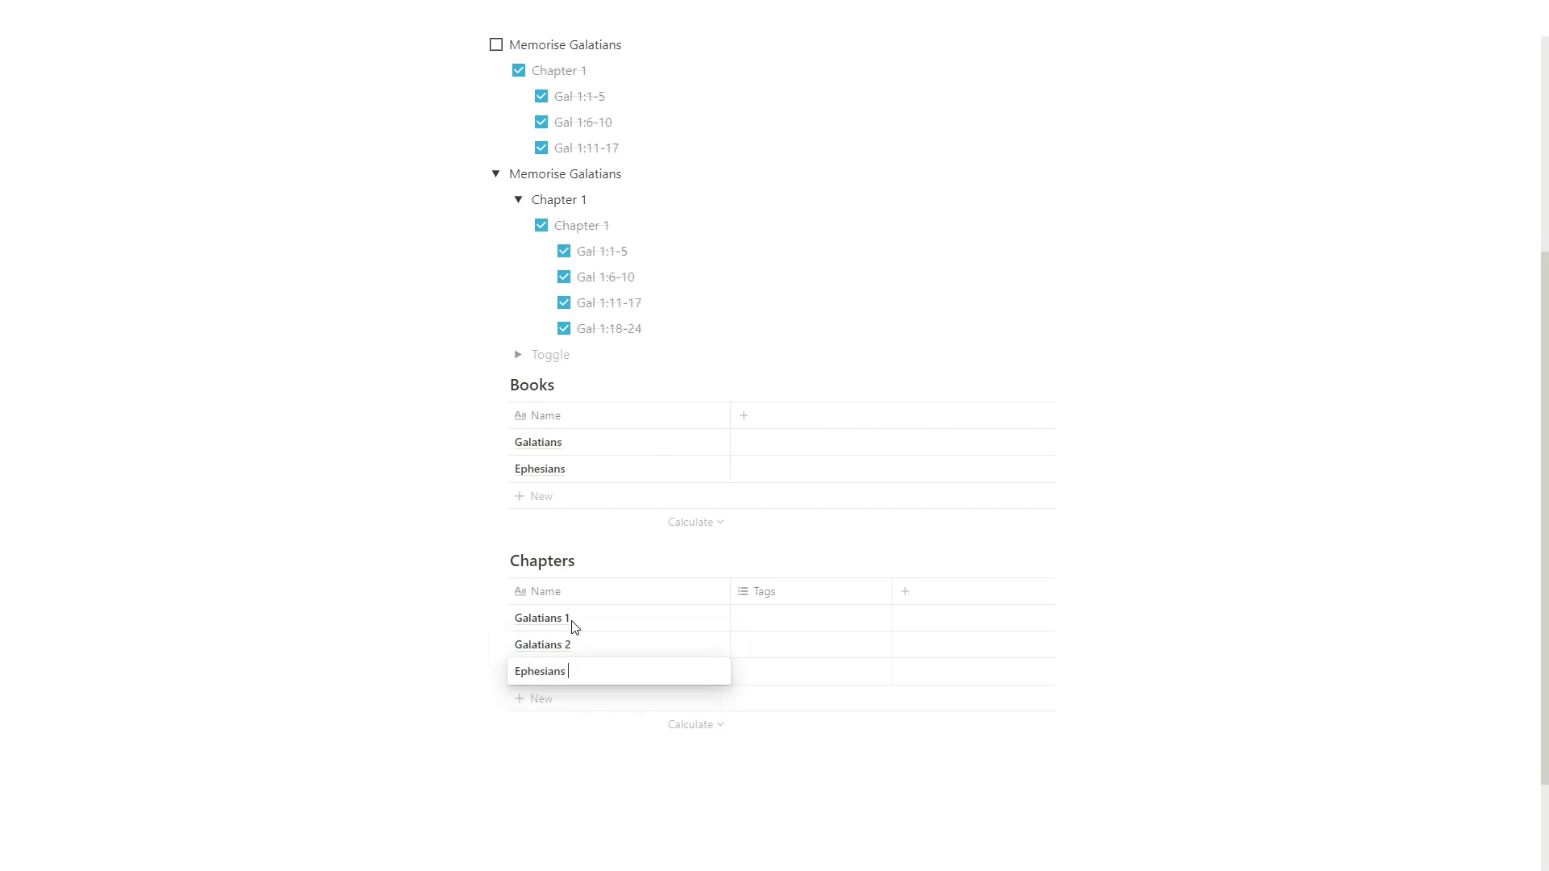
pyautogui.write('1')
pyautogui.press('Return')
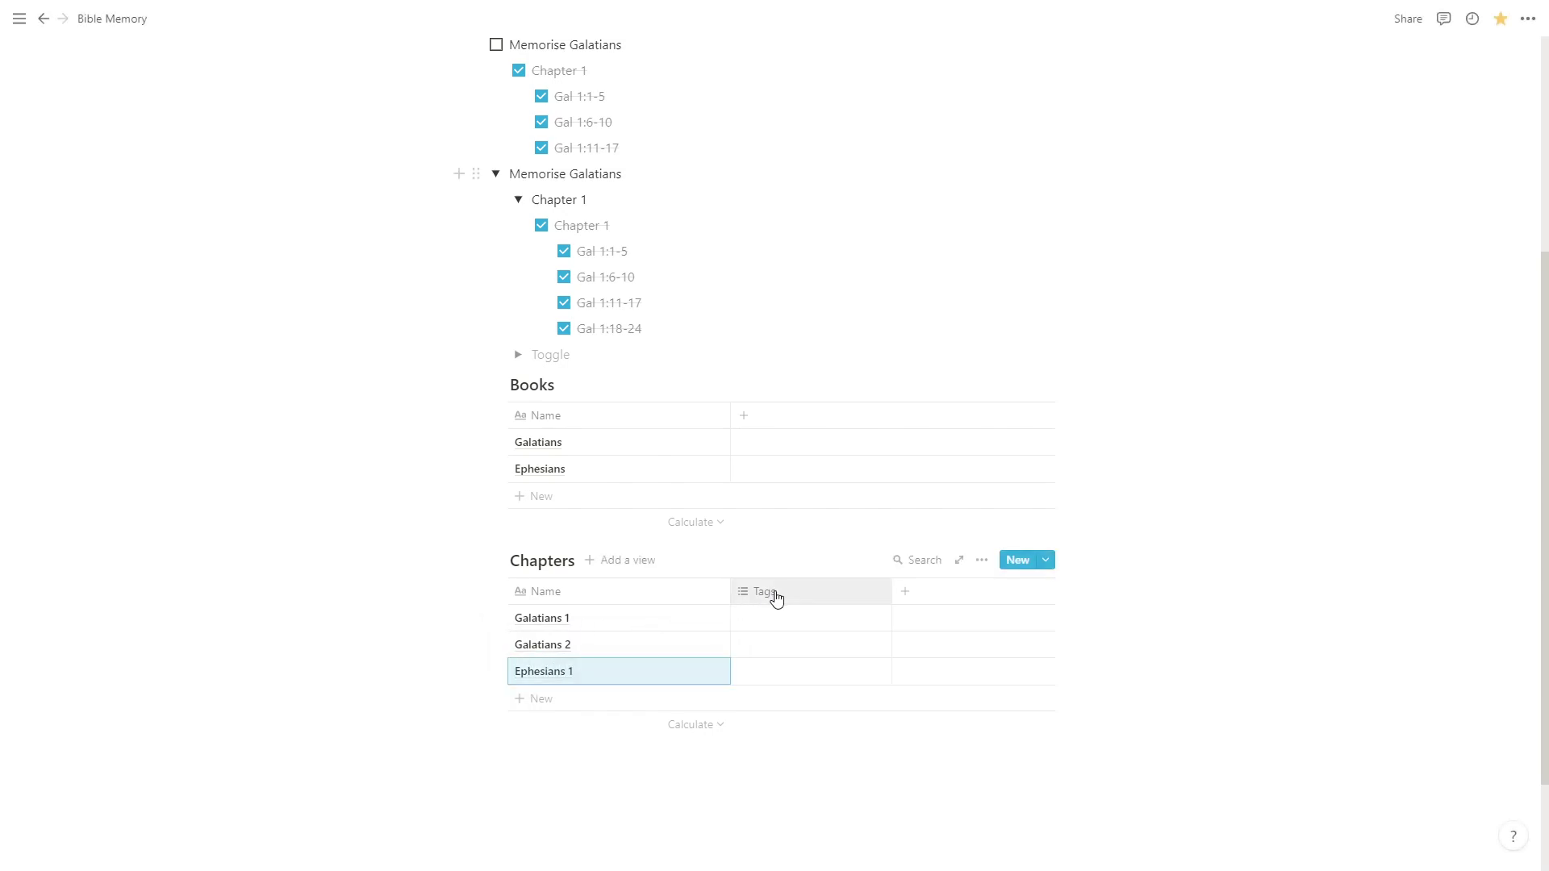
# Convert the Chapters table's Tags column into a relation to the Books database.
pyautogui.click(765, 601)
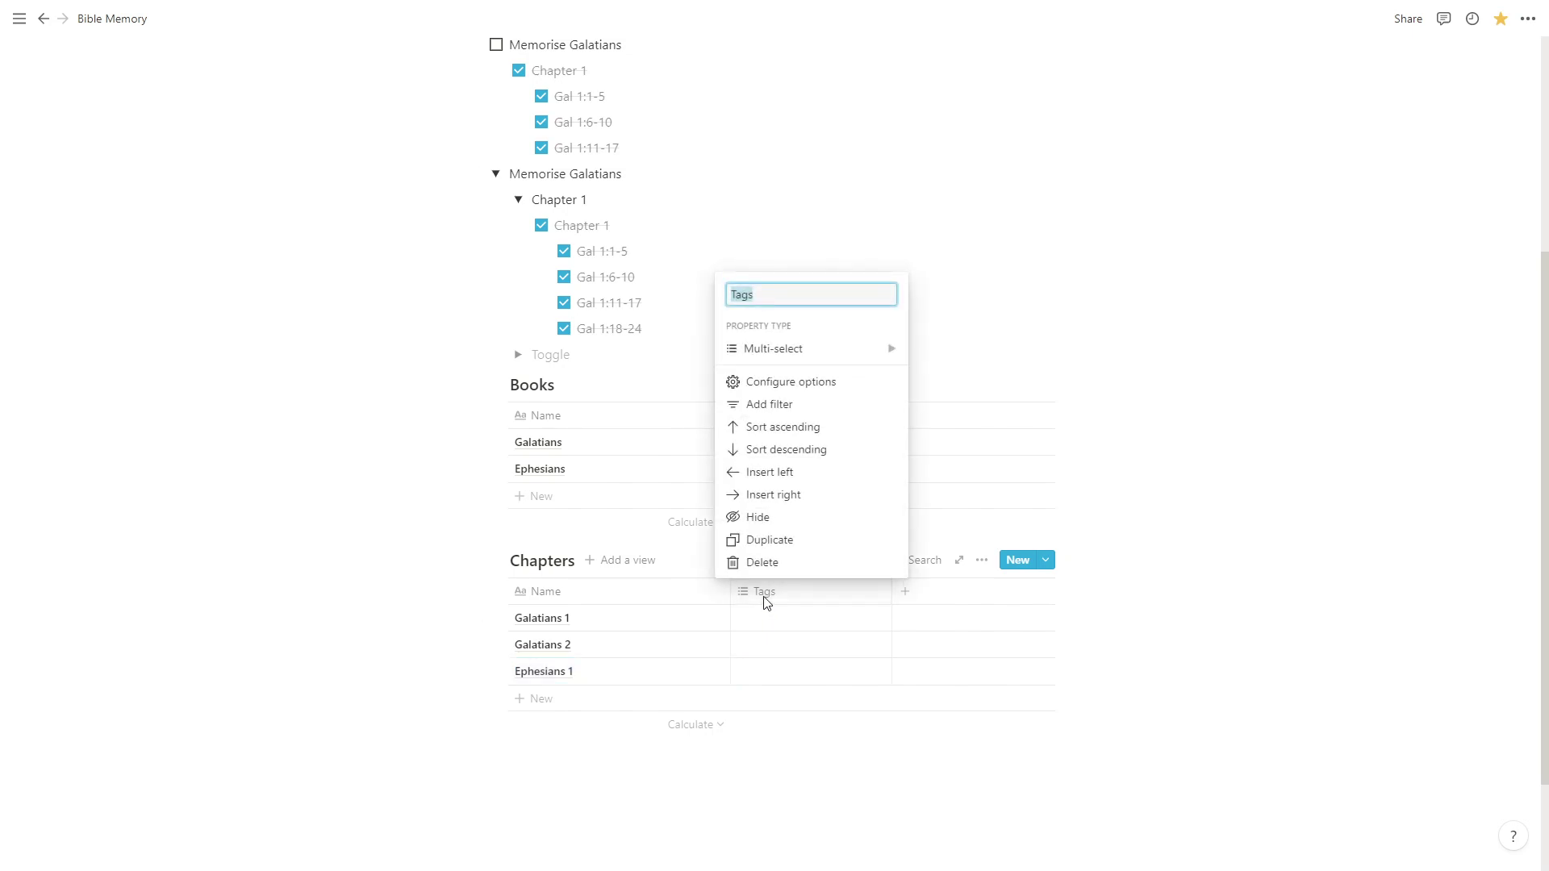
pyautogui.moveTo(834, 357)
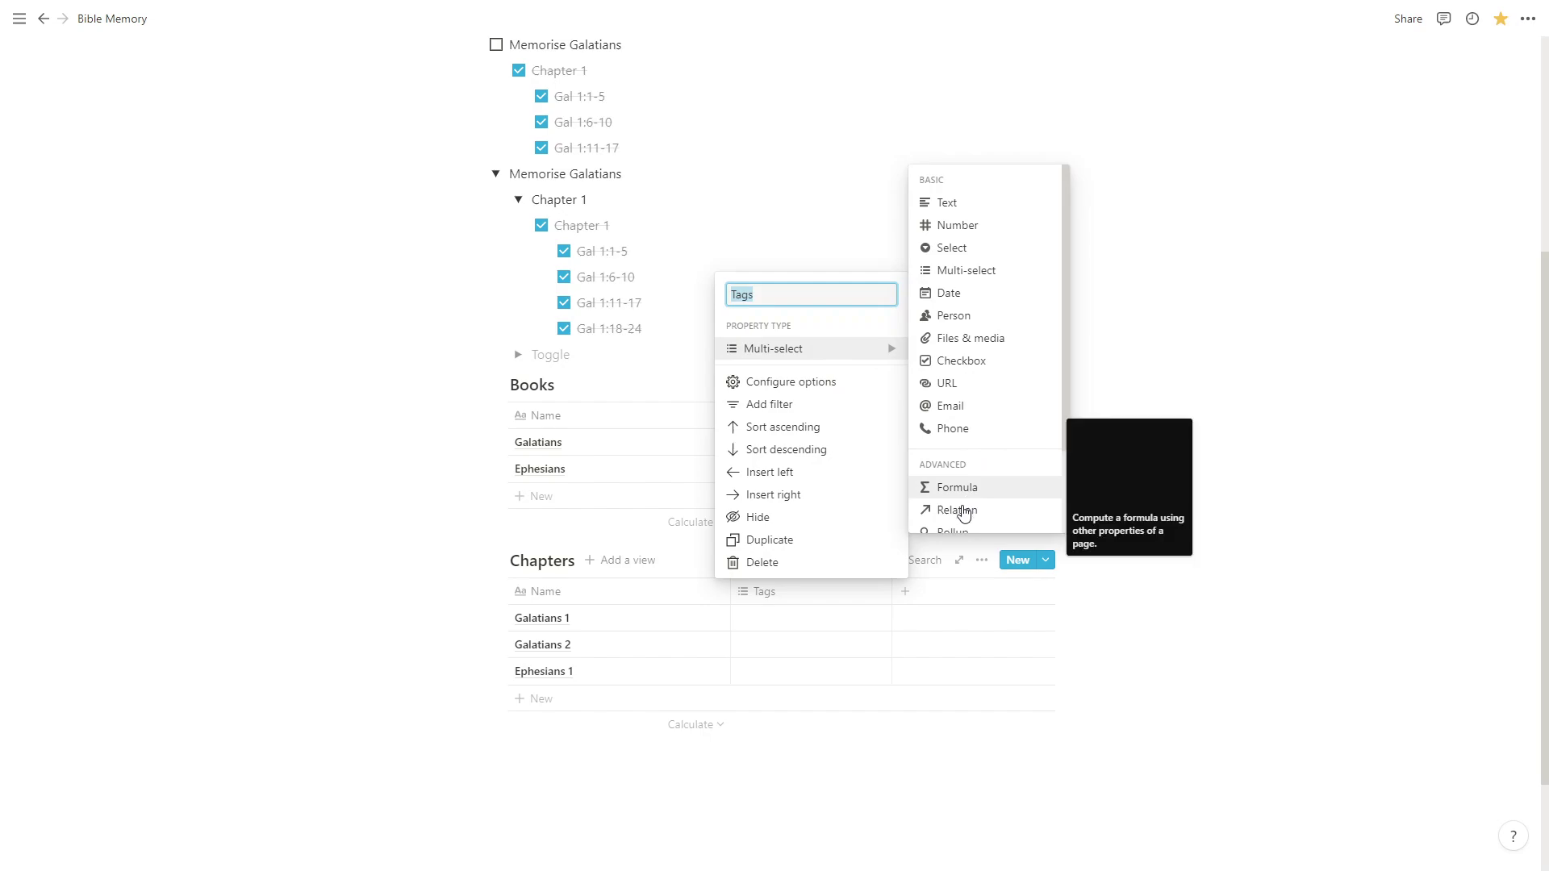
pyautogui.click(960, 511)
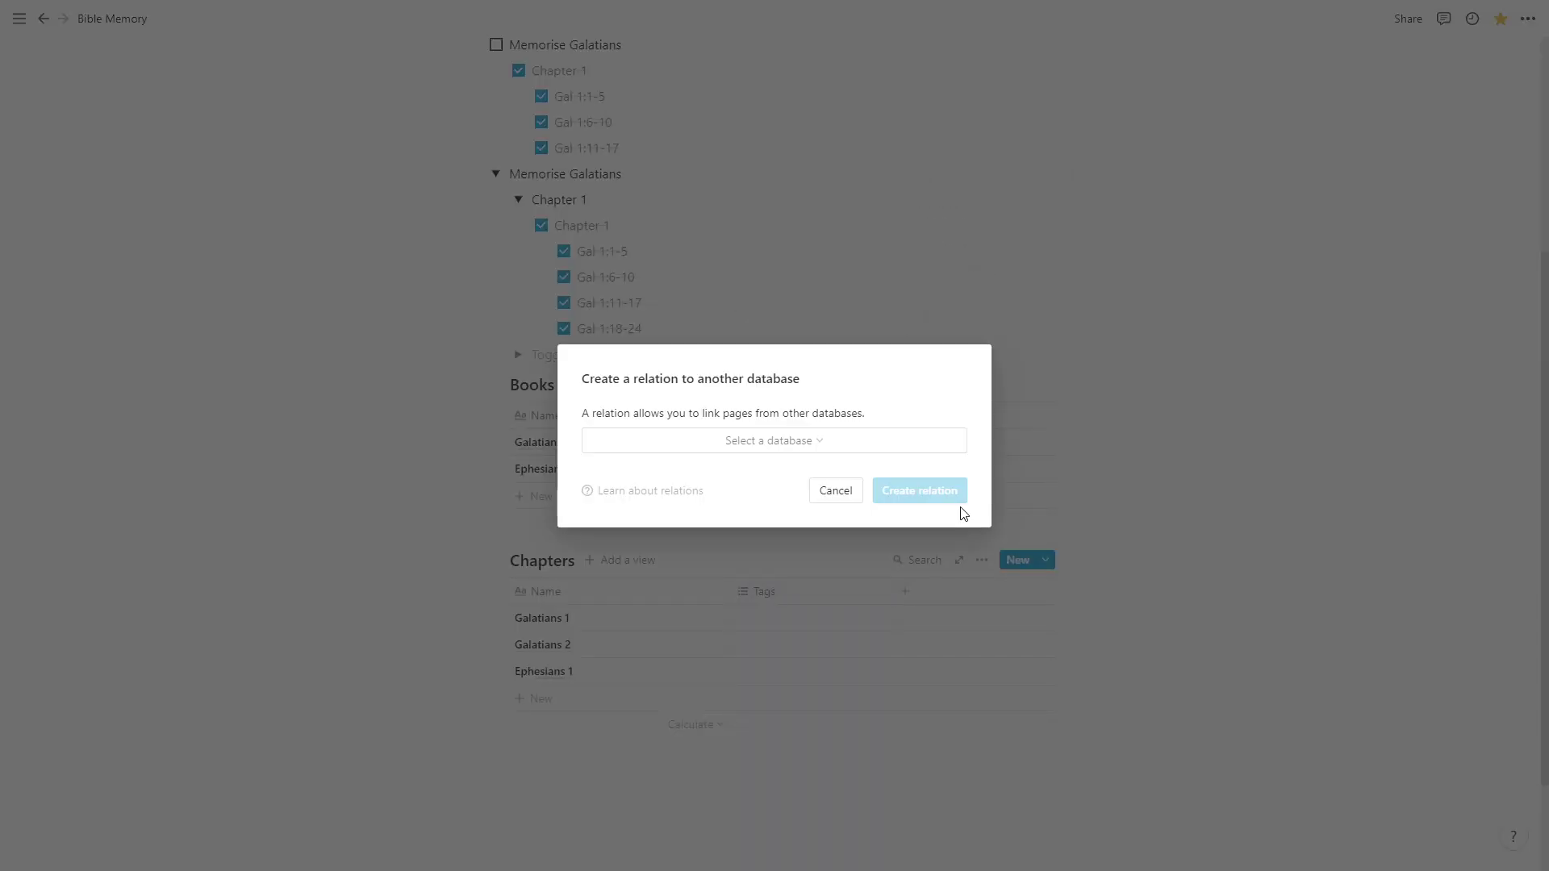
pyautogui.click(752, 452)
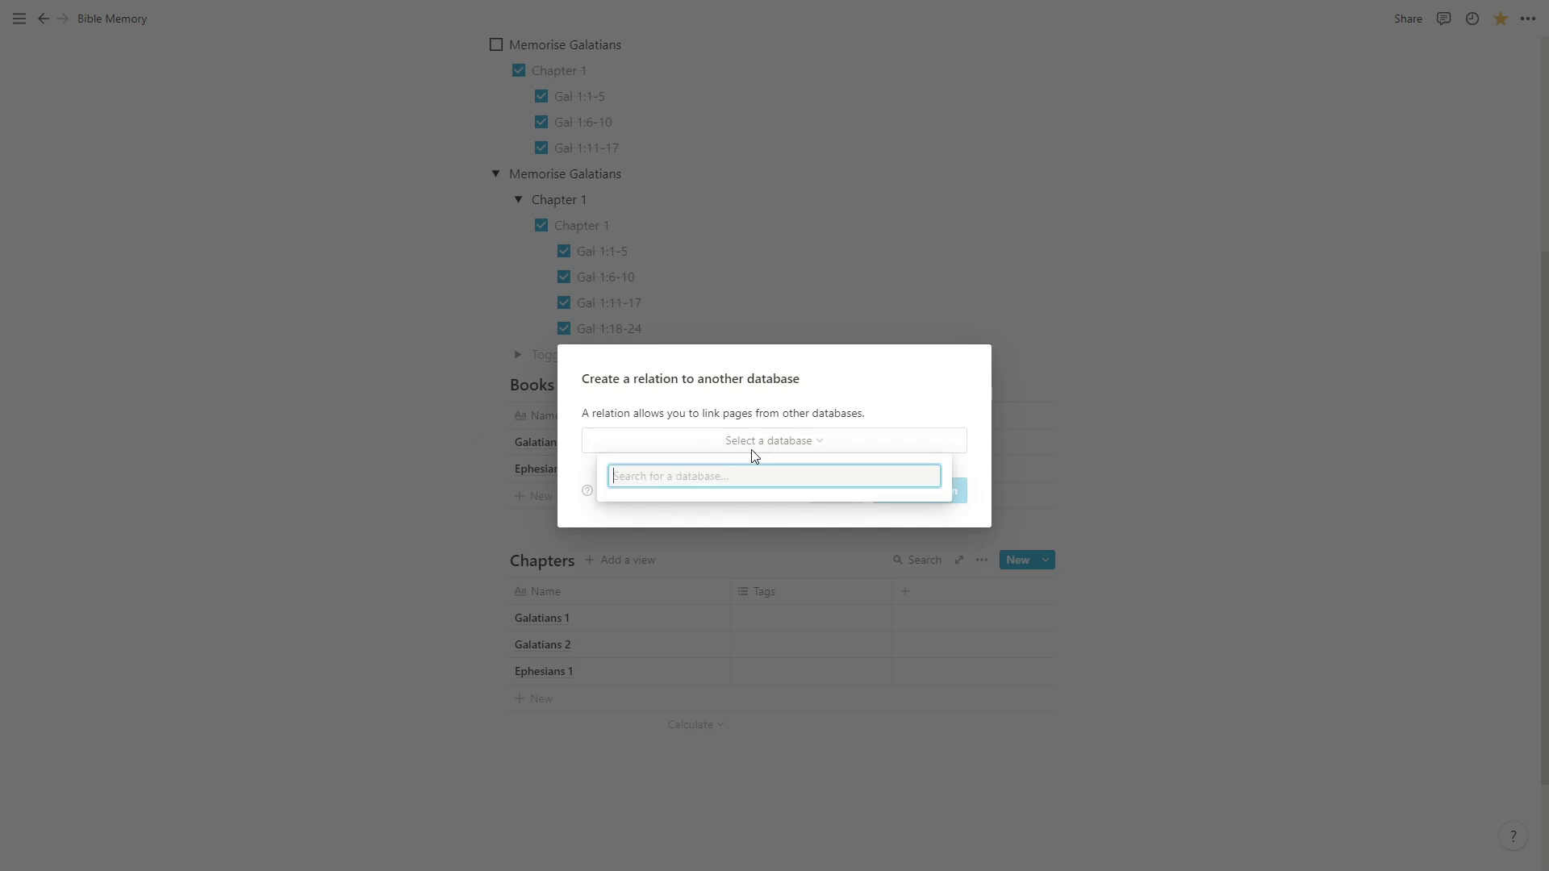
pyautogui.write('Books')
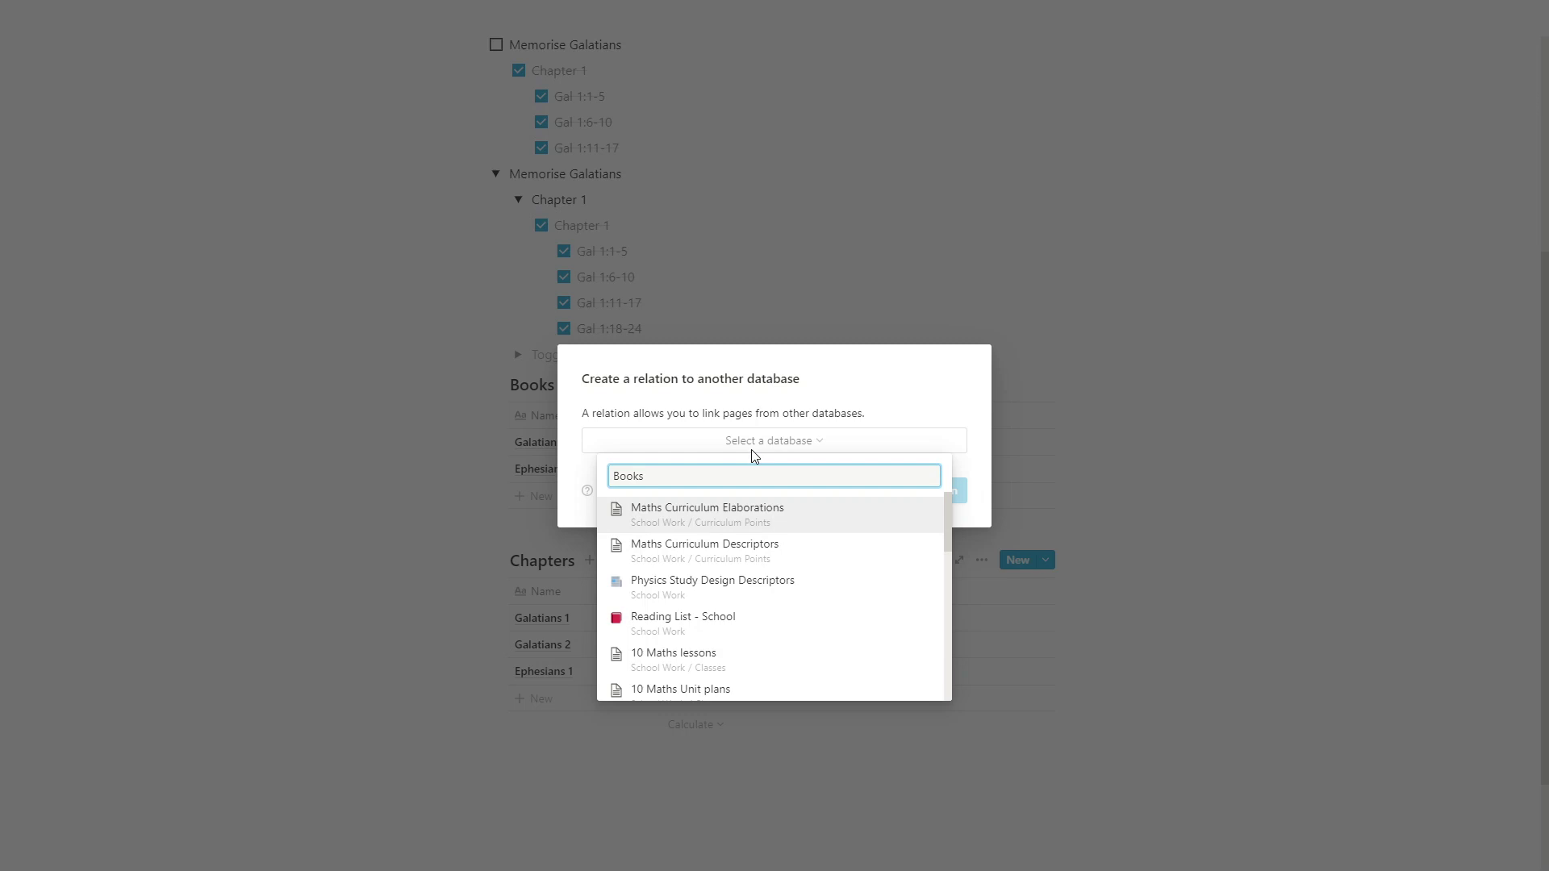
pyautogui.click(719, 513)
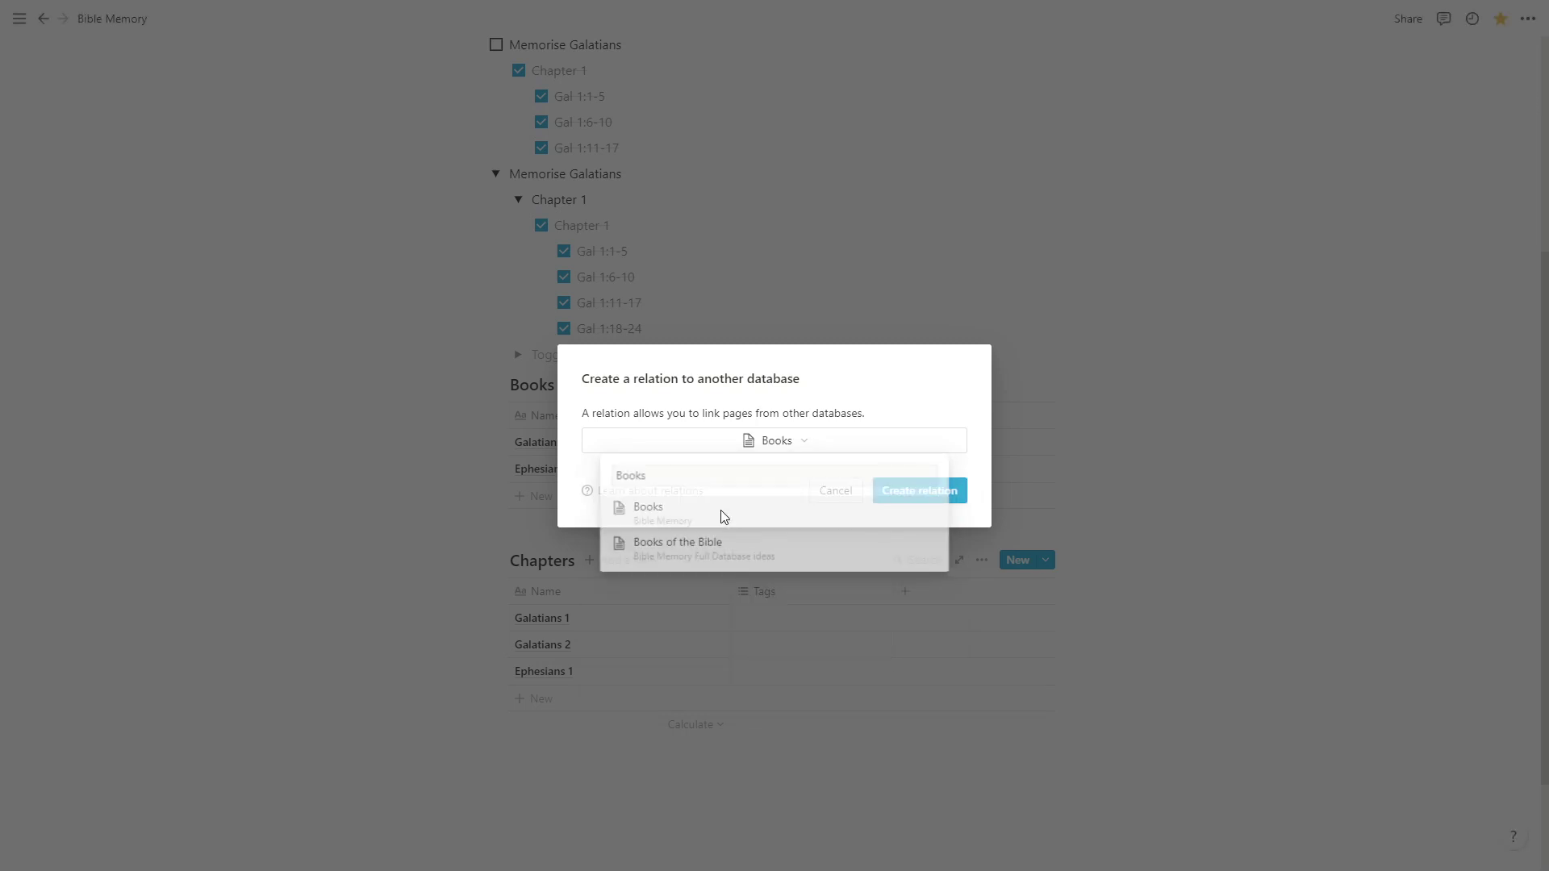
pyautogui.click(912, 494)
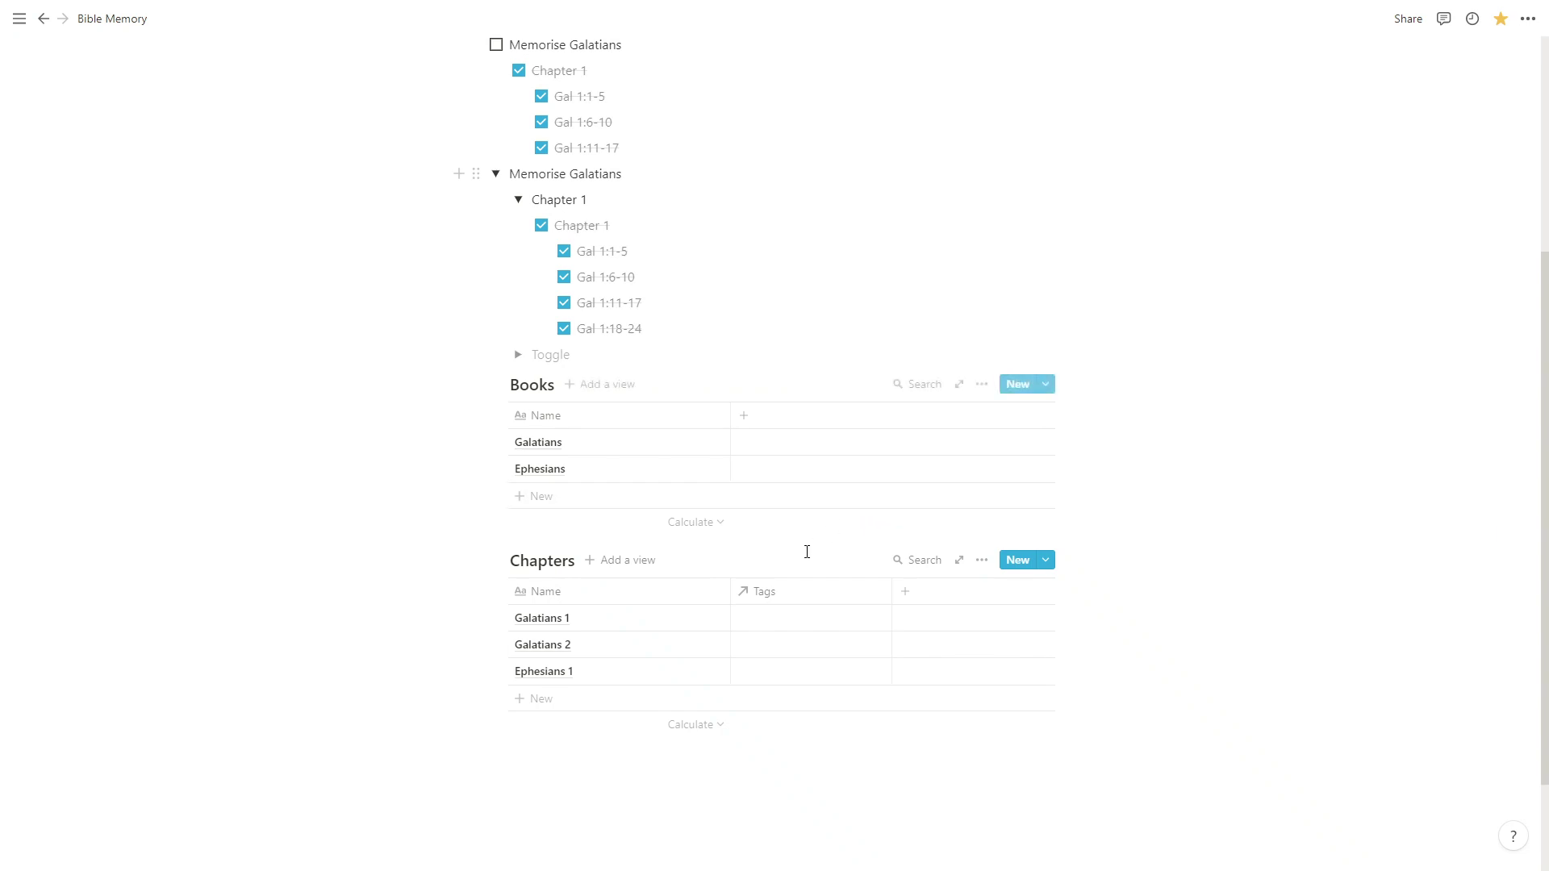
# Name the relation column 'Book' in Chapters and 'Chapters' in Books.
pyautogui.click(766, 597)
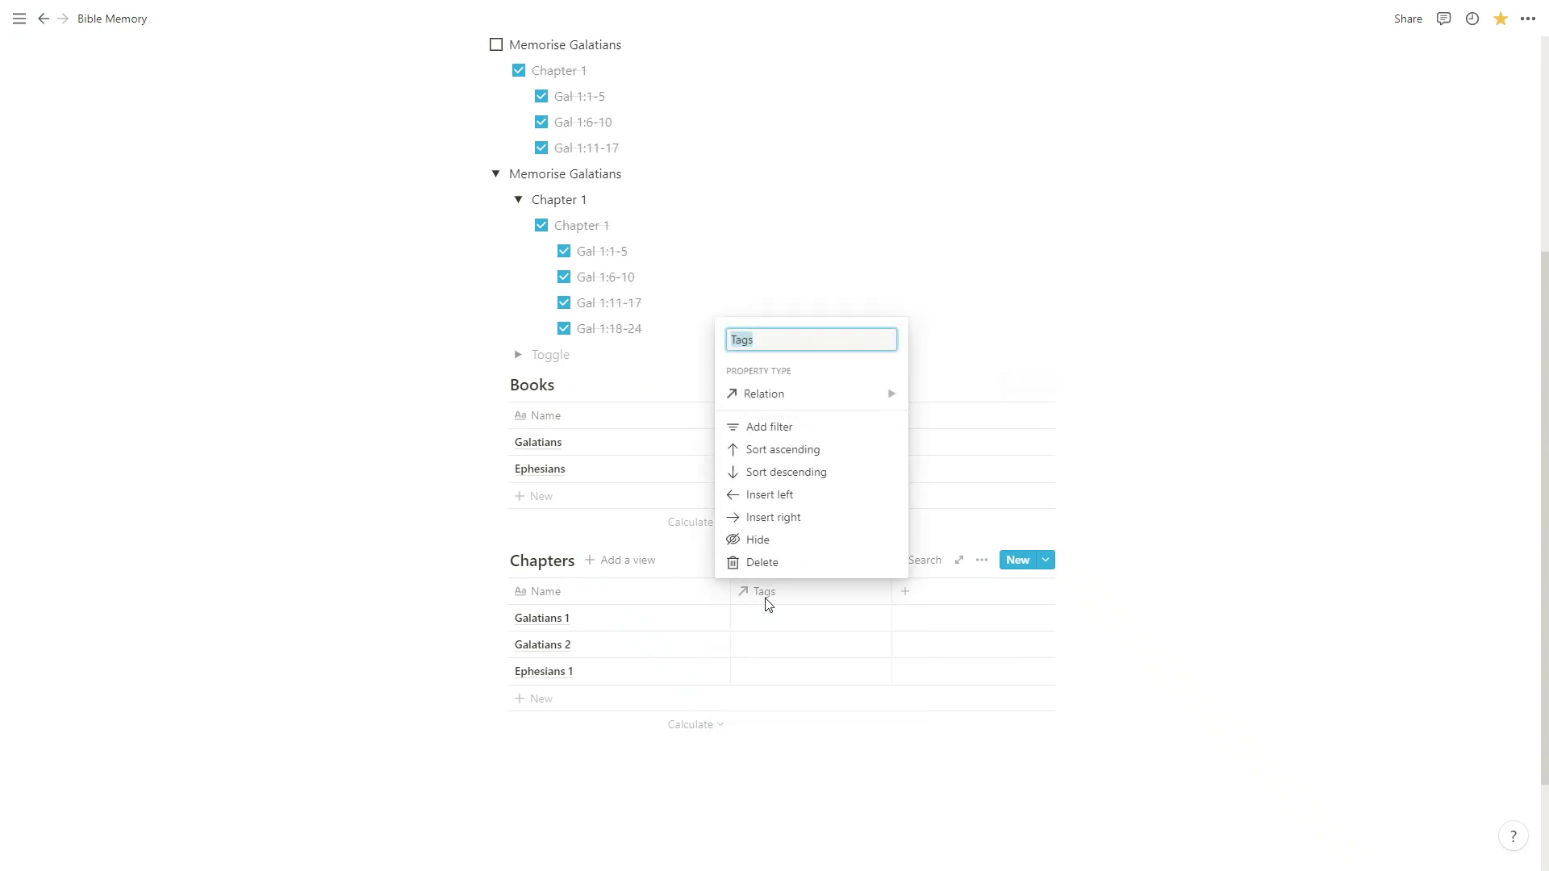
pyautogui.write('Book')
pyautogui.press('Return')
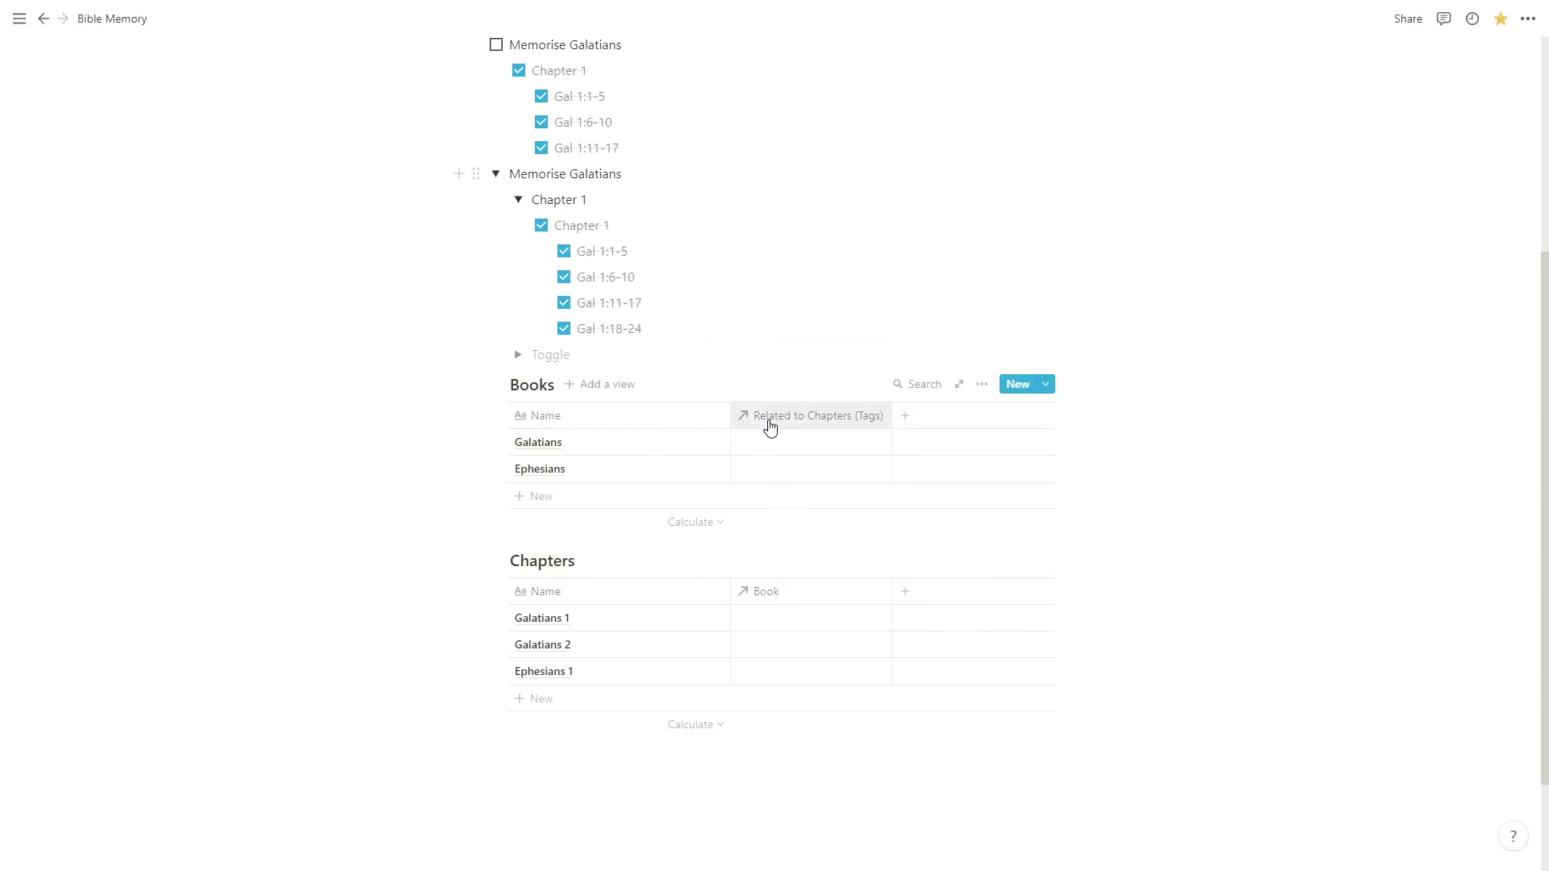
pyautogui.click(771, 428)
pyautogui.write('Chapters')
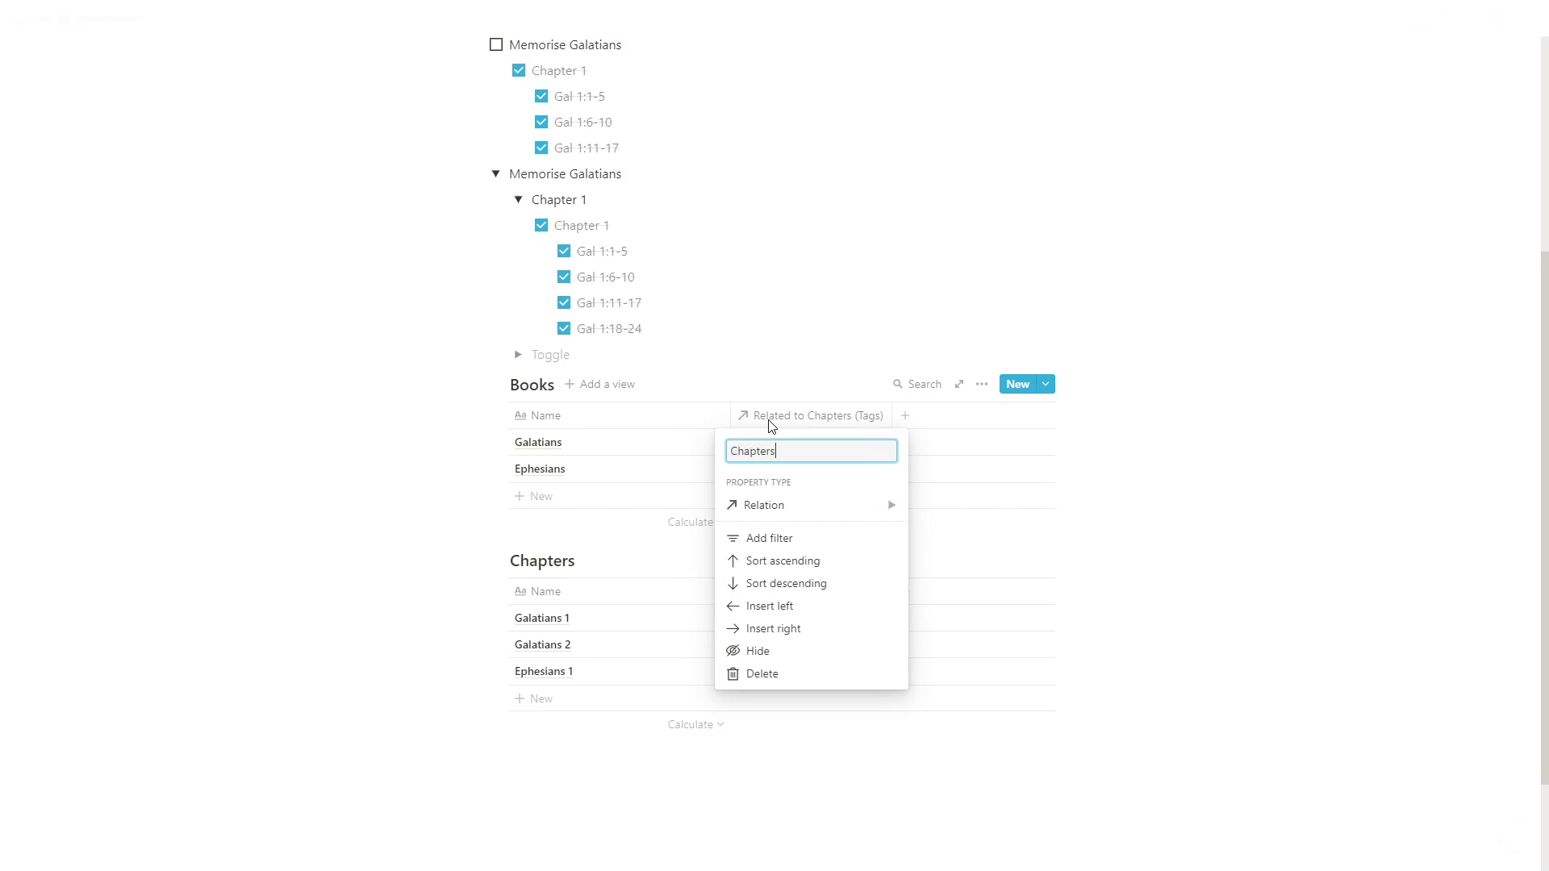
pyautogui.press('Return')
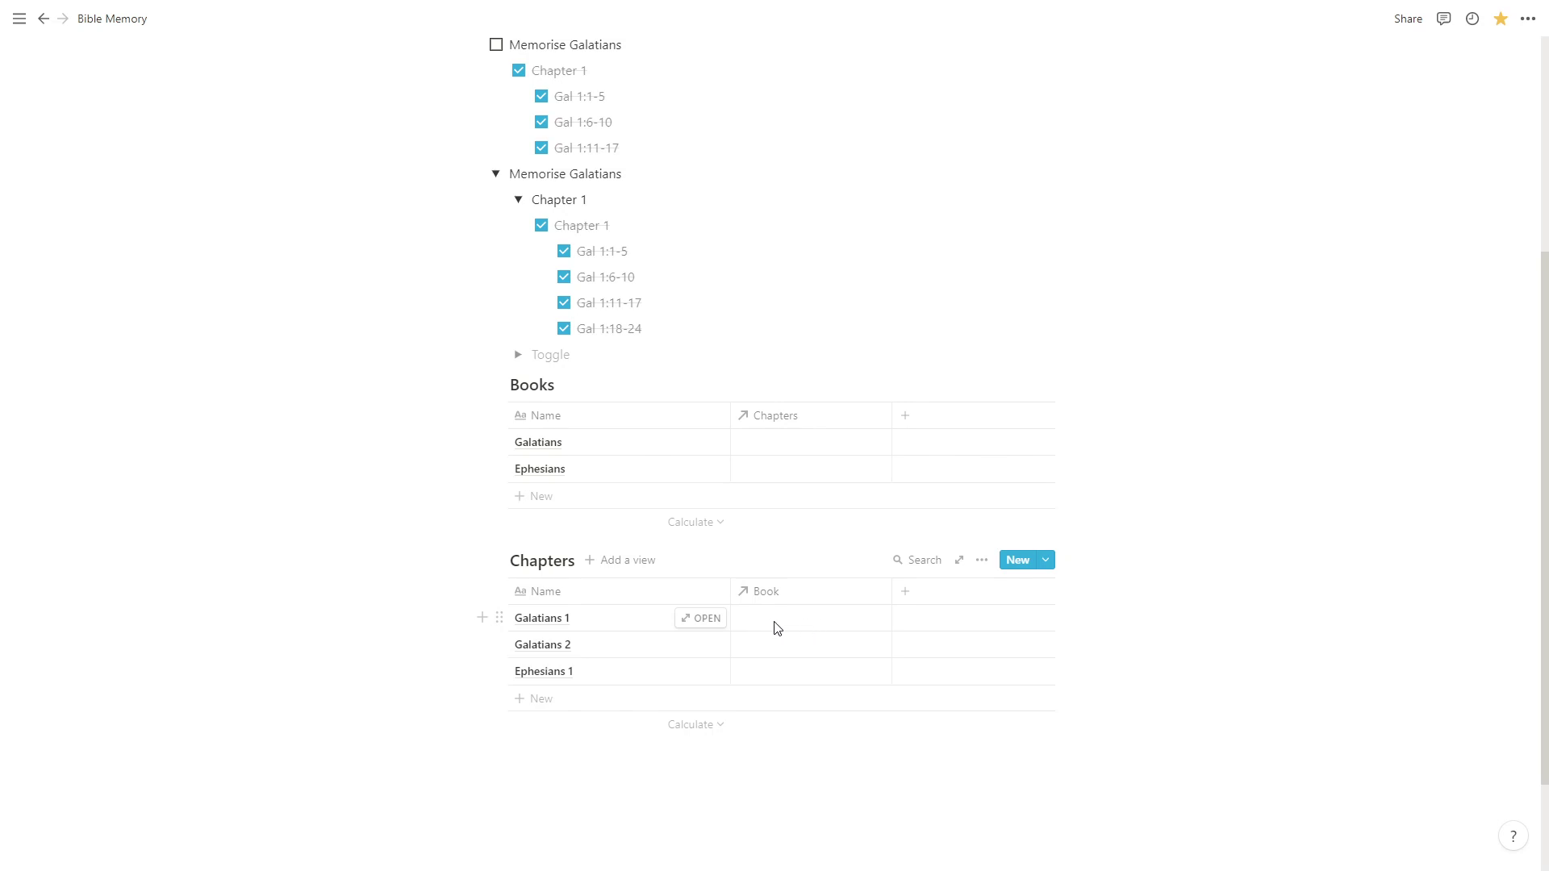
# In the Book column, link Galatians 1 and 2 to Galatians, Ephesians 1 to Ephesians.
pyautogui.click(777, 628)
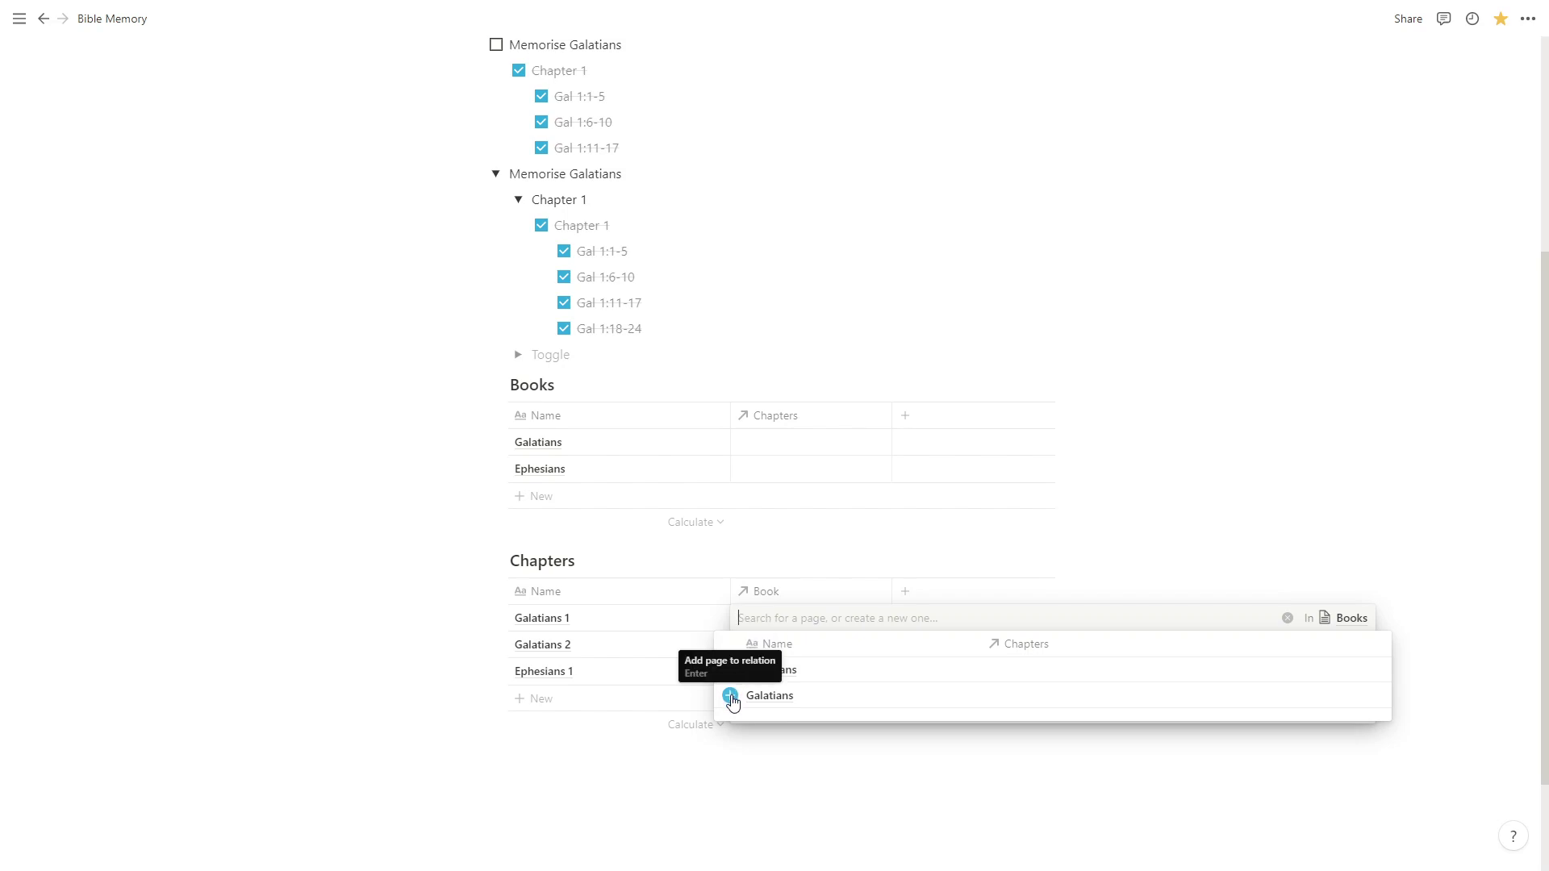
pyautogui.click(731, 697)
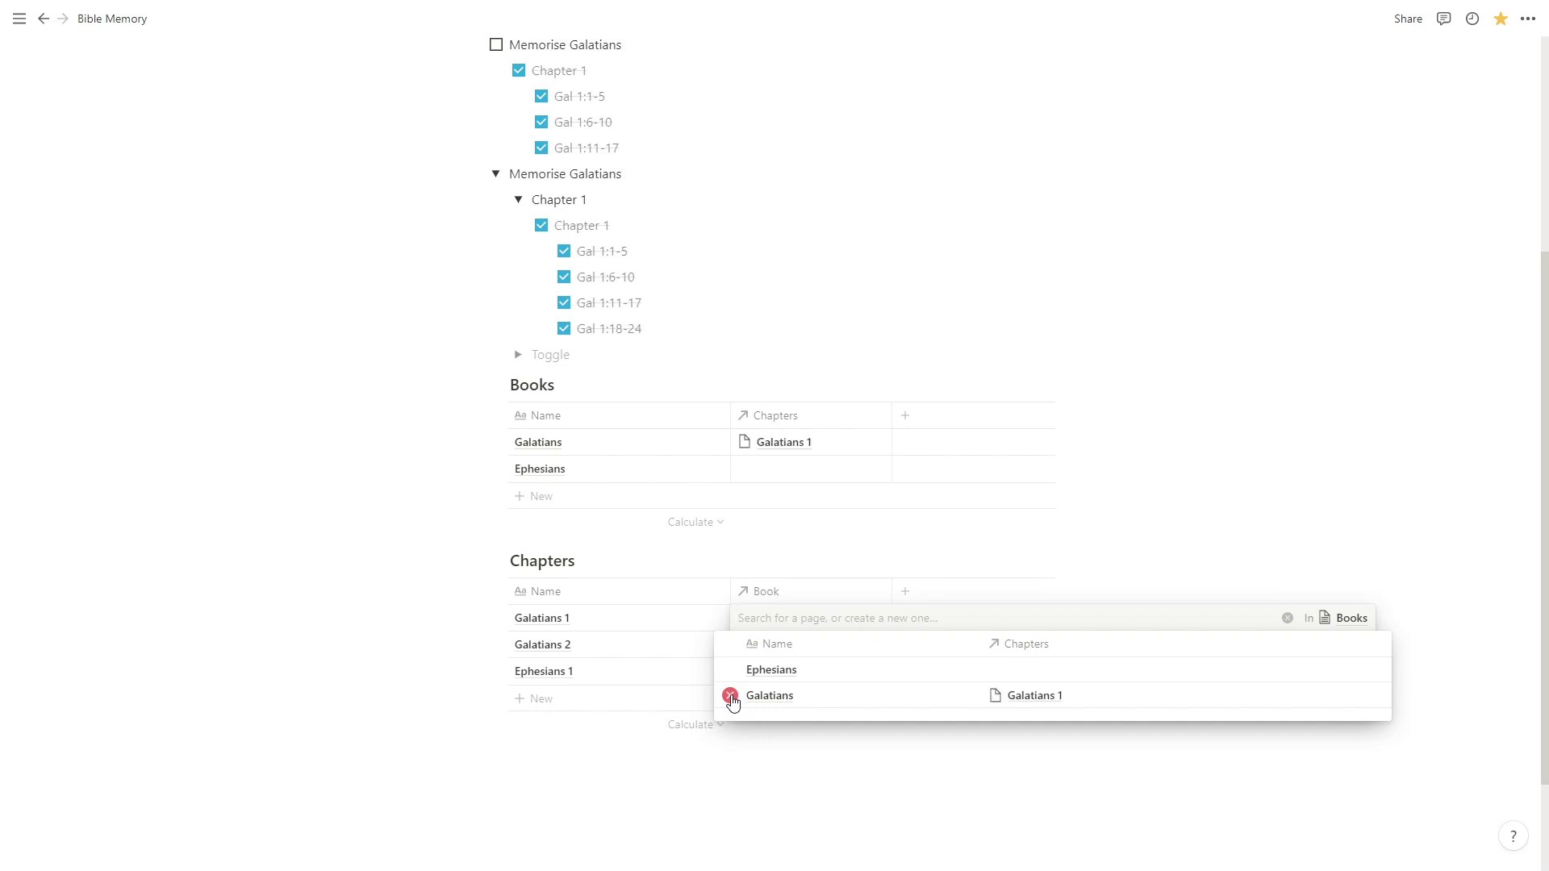
pyautogui.click(626, 747)
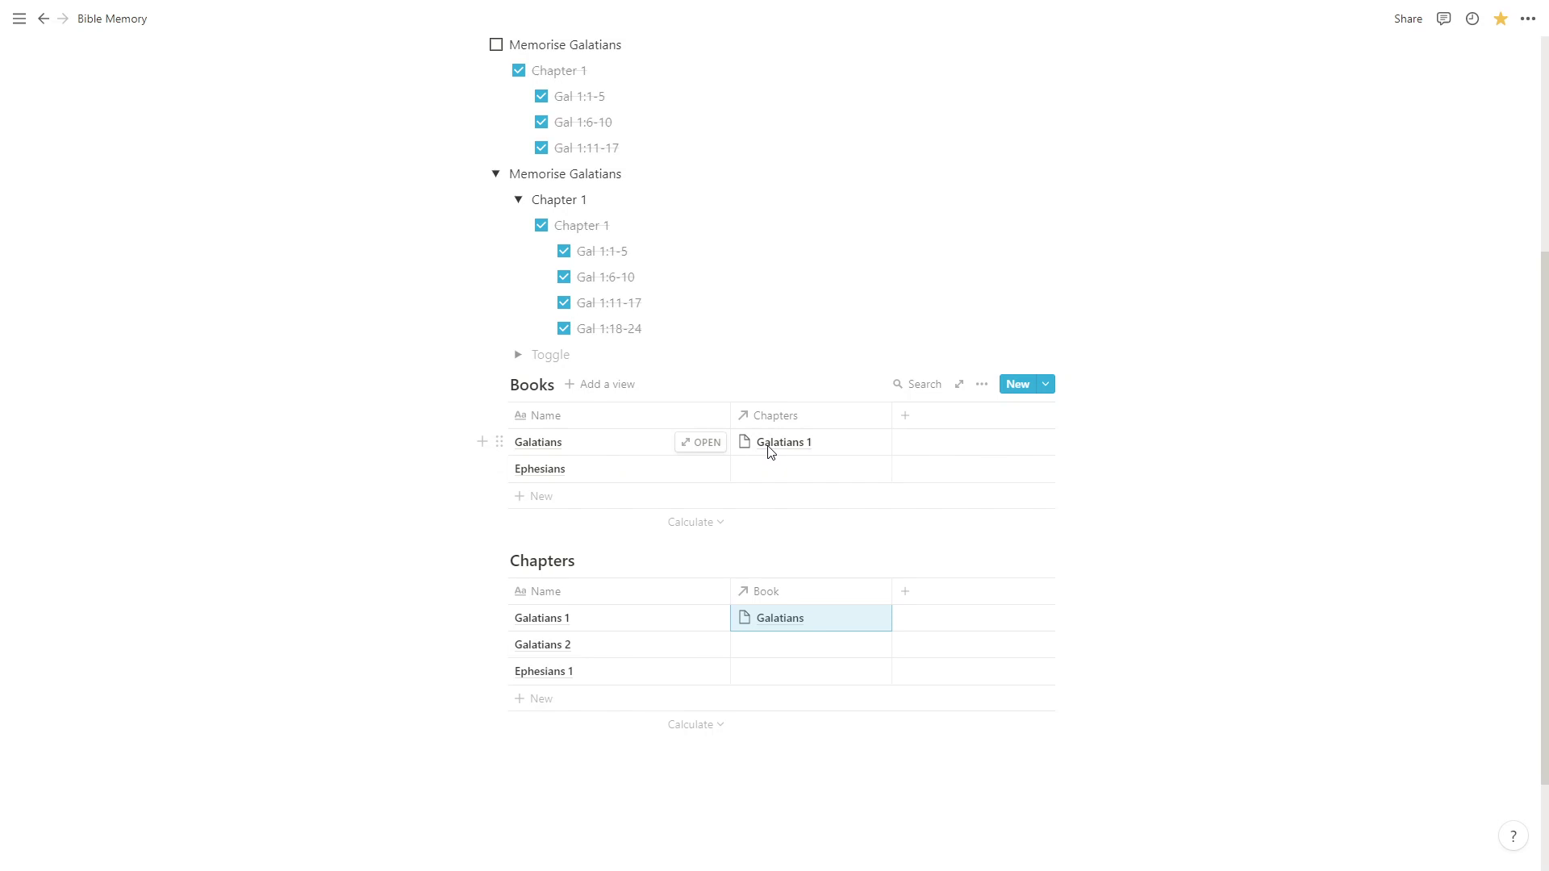
pyautogui.click(755, 658)
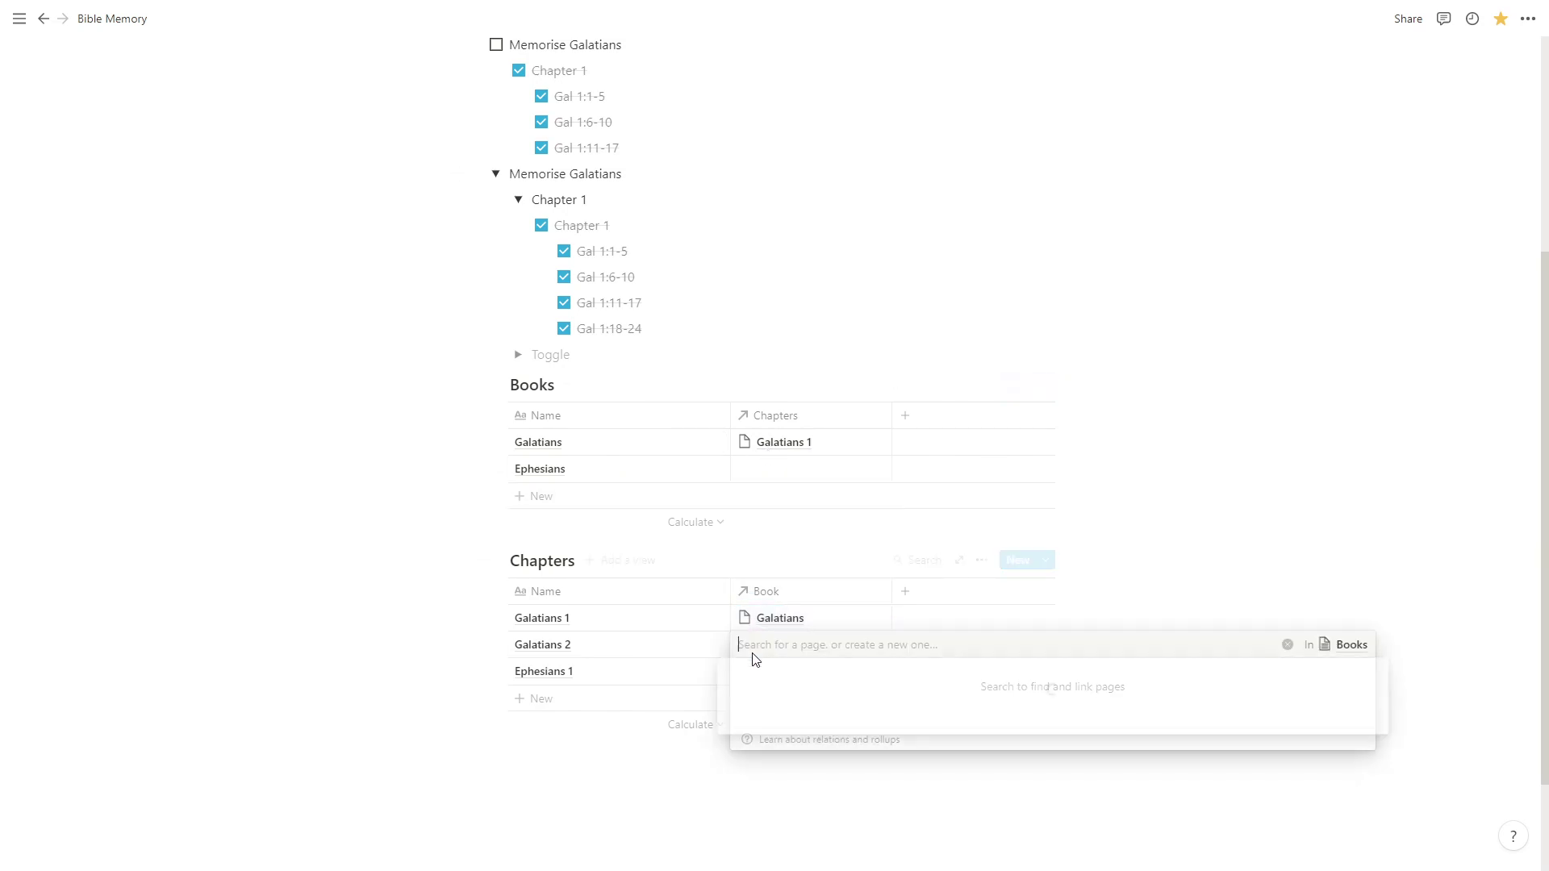
pyautogui.moveTo(733, 722)
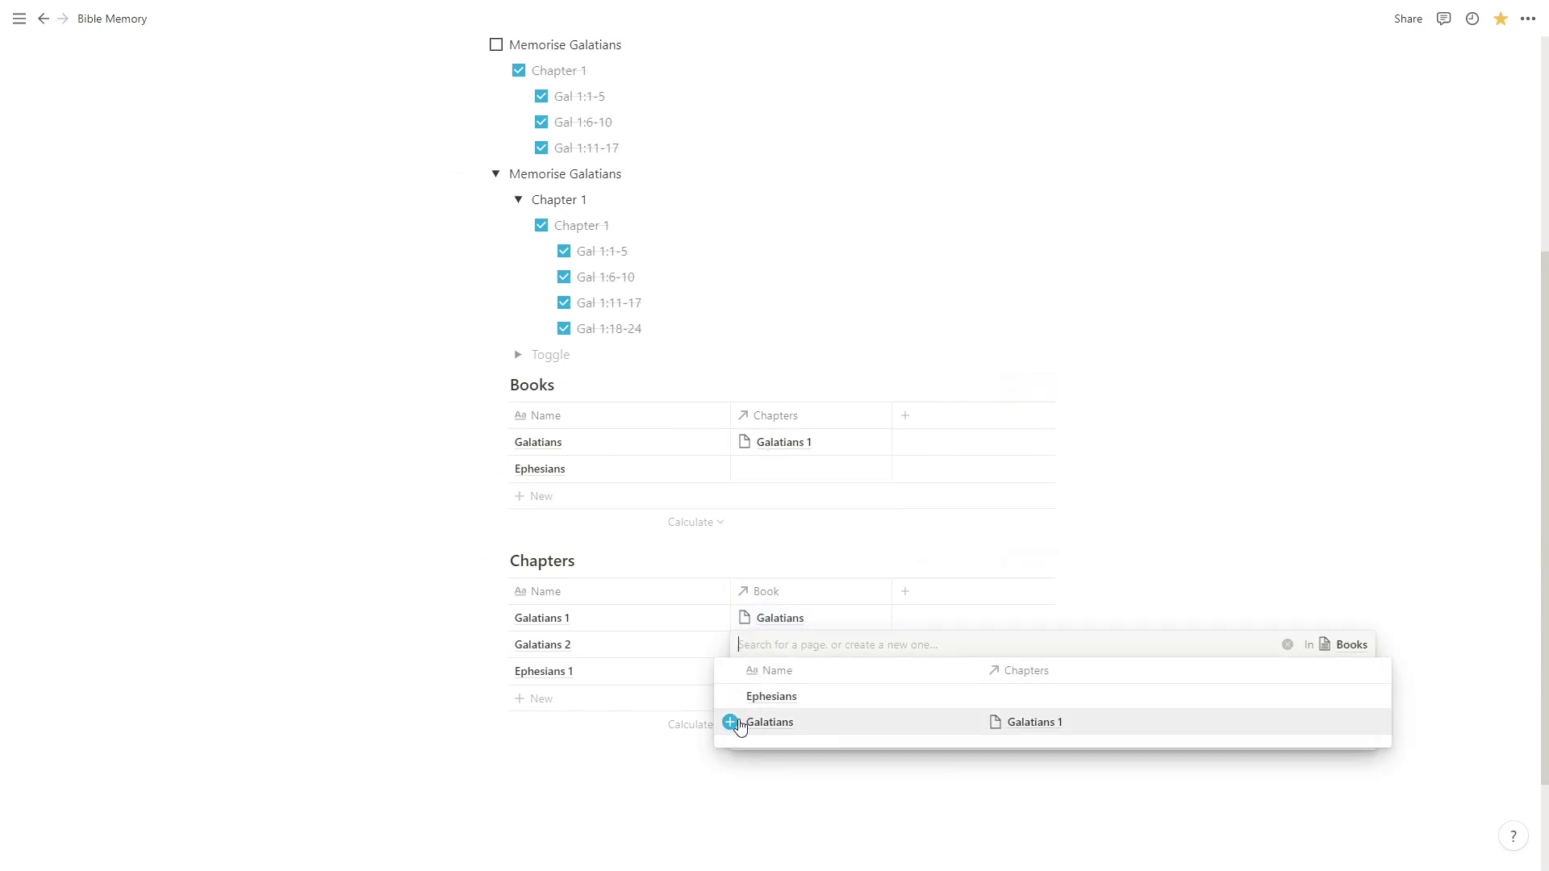
pyautogui.click(734, 724)
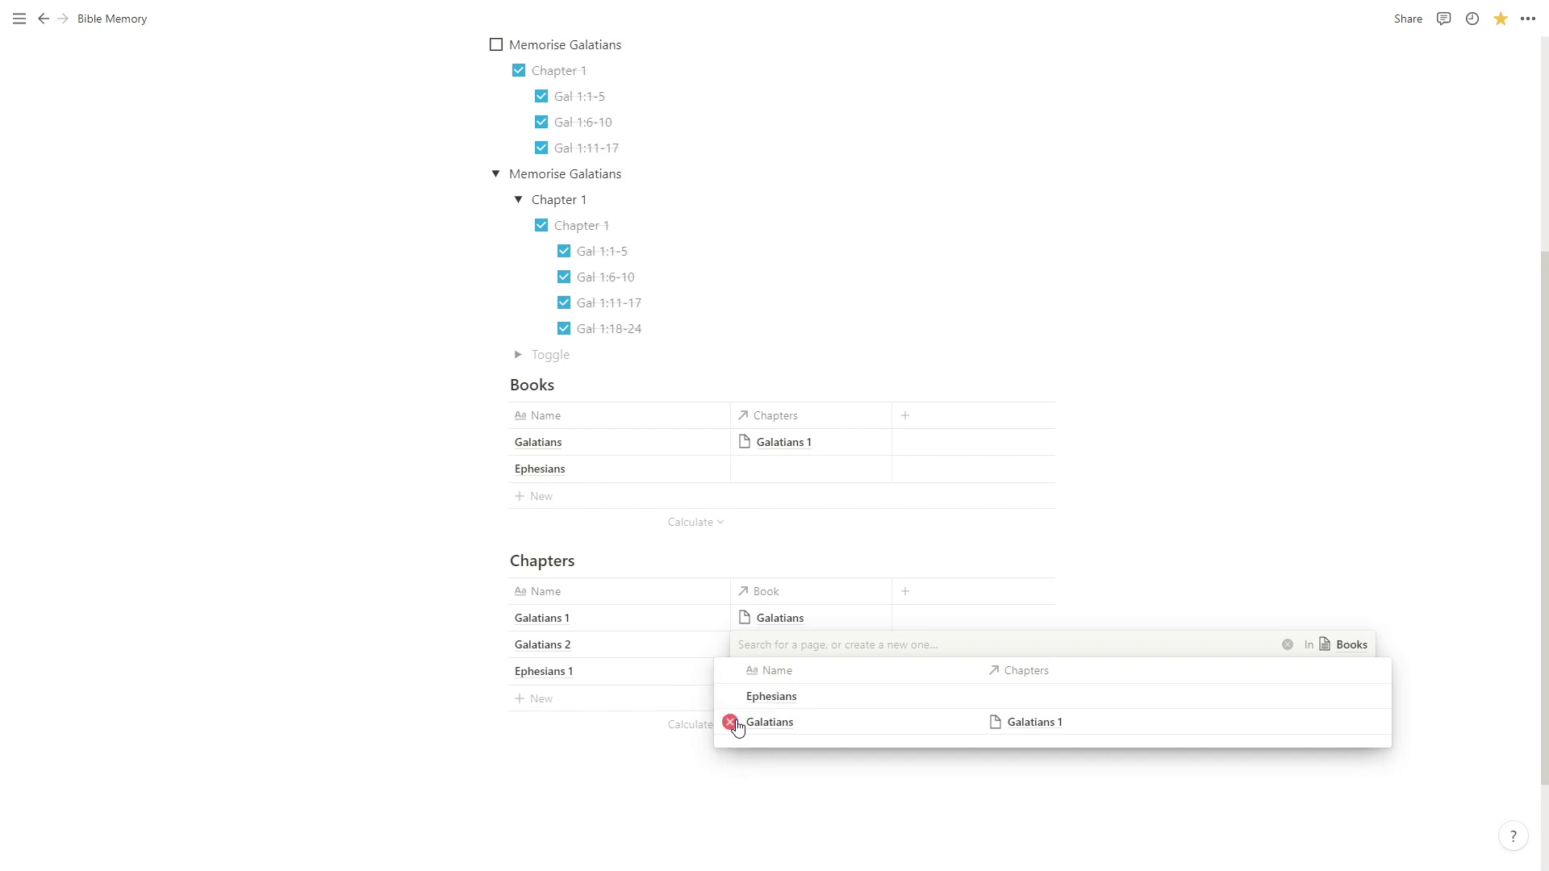
pyautogui.click(650, 695)
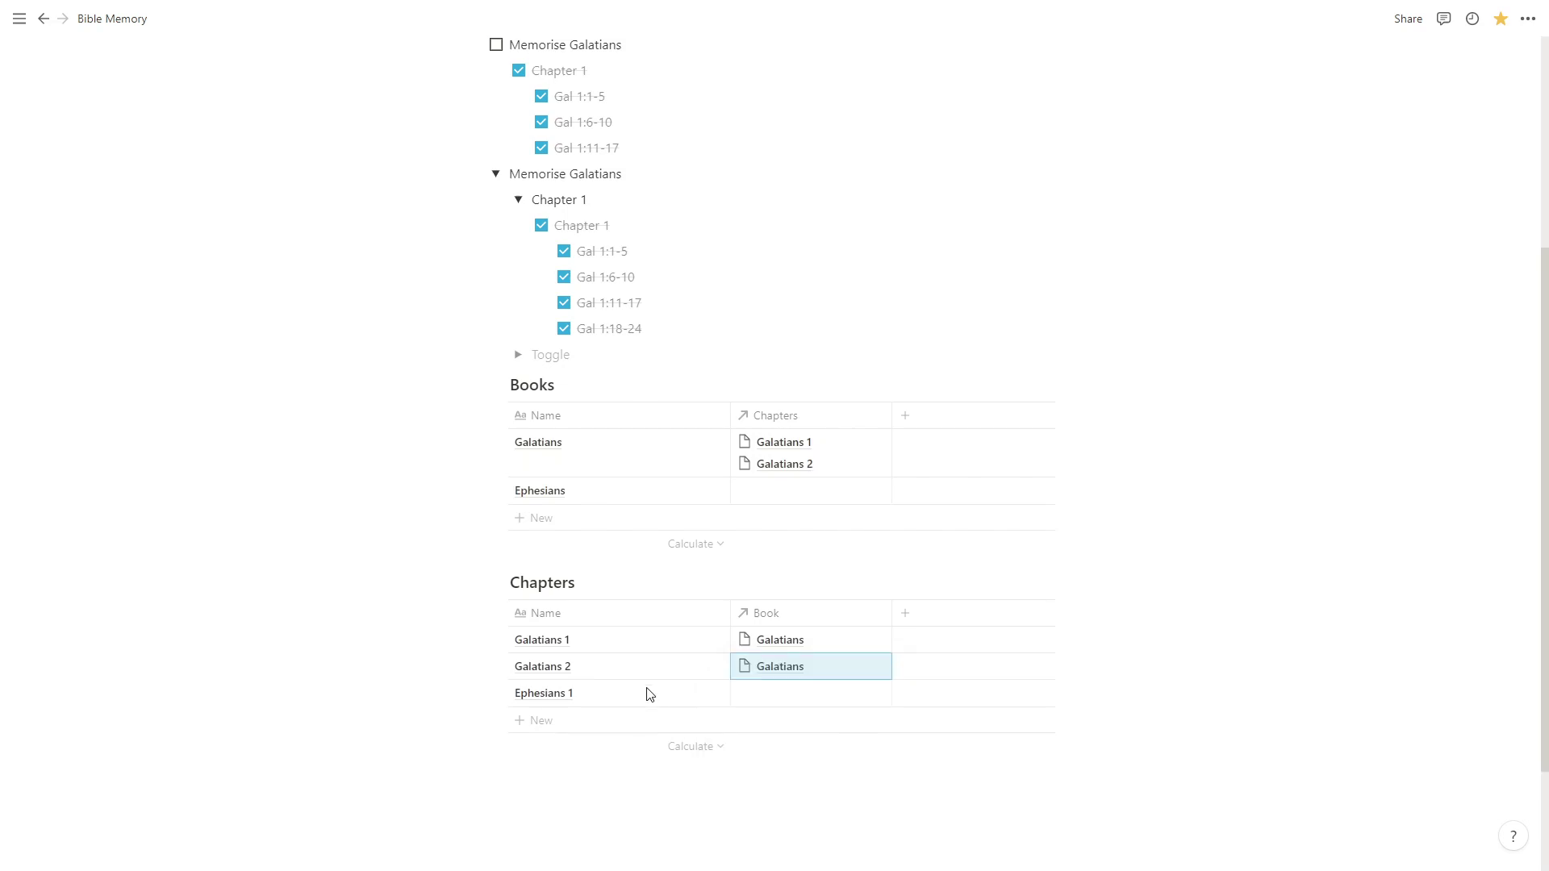
pyautogui.click(772, 699)
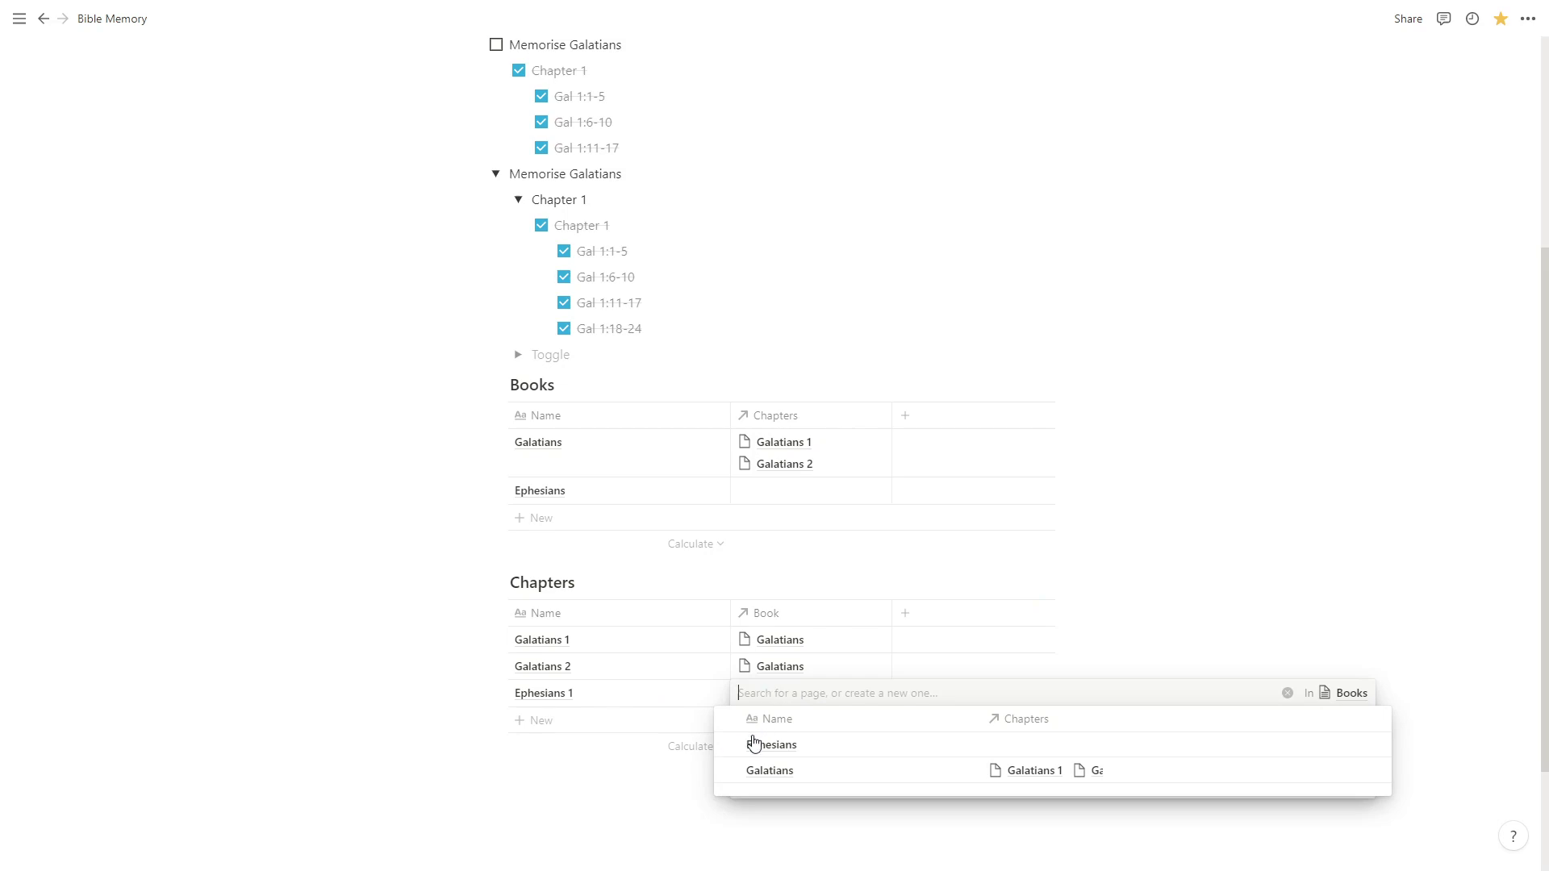
pyautogui.click(732, 748)
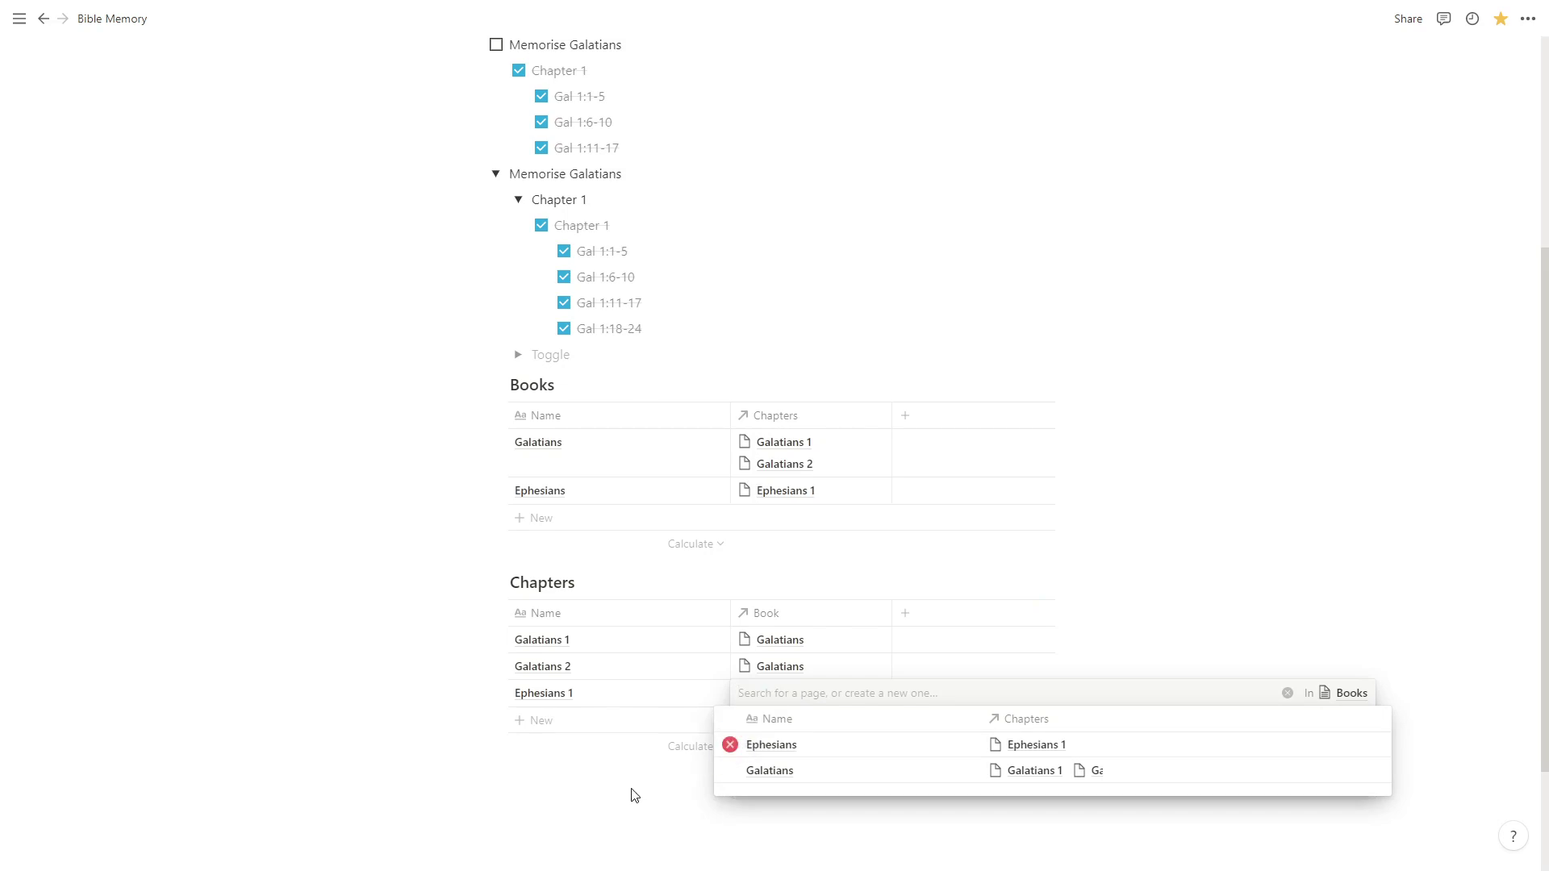
pyautogui.press('Escape')
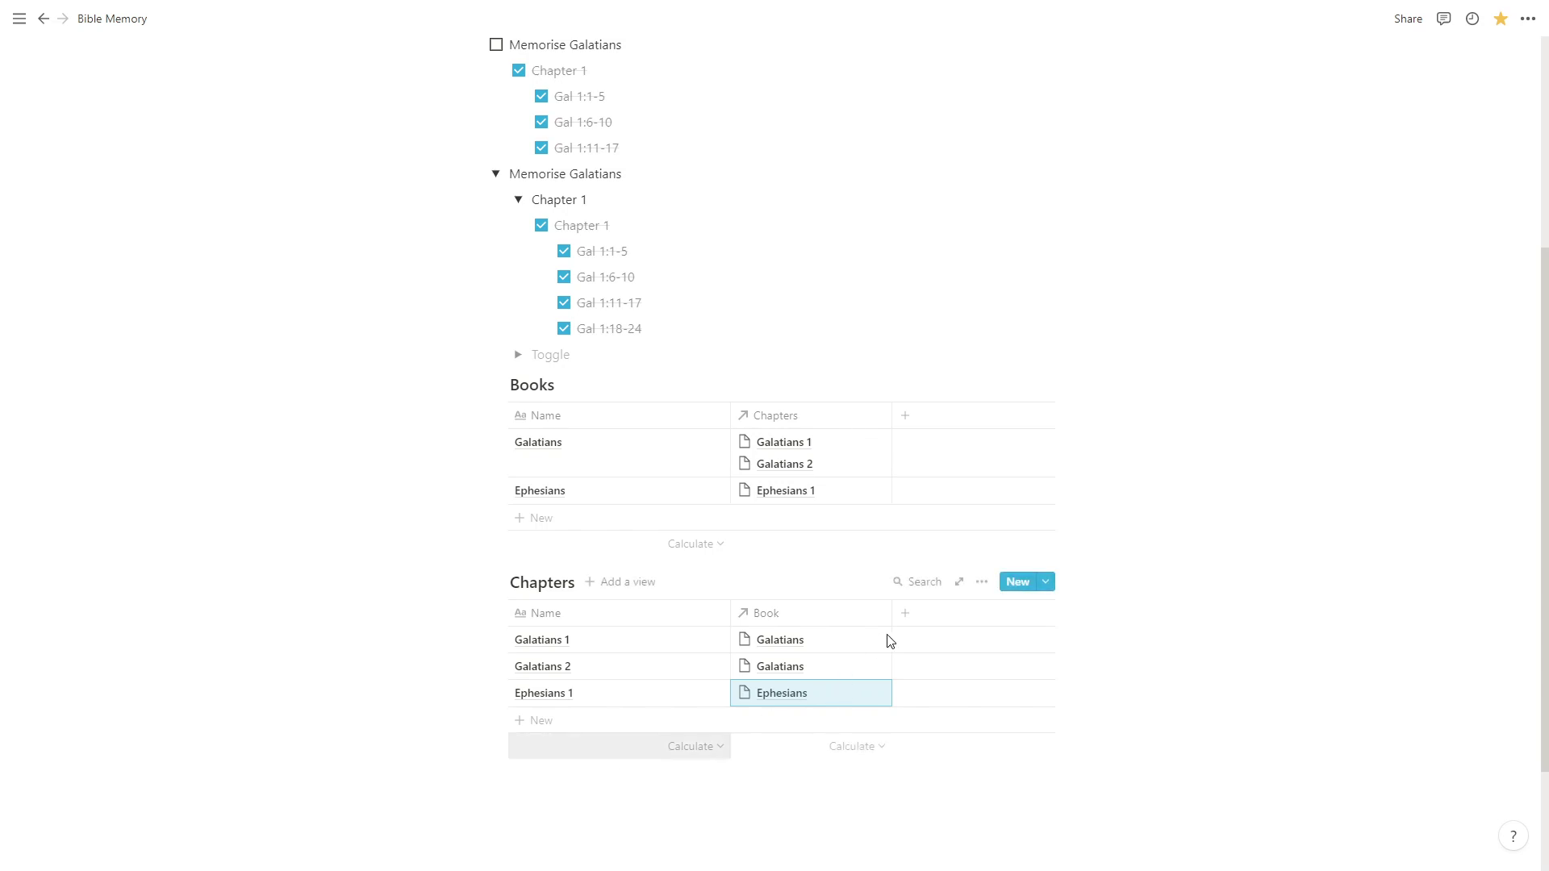
# Add a Number column named 'Number of Verses' to the Chapters table.
pyautogui.click(906, 619)
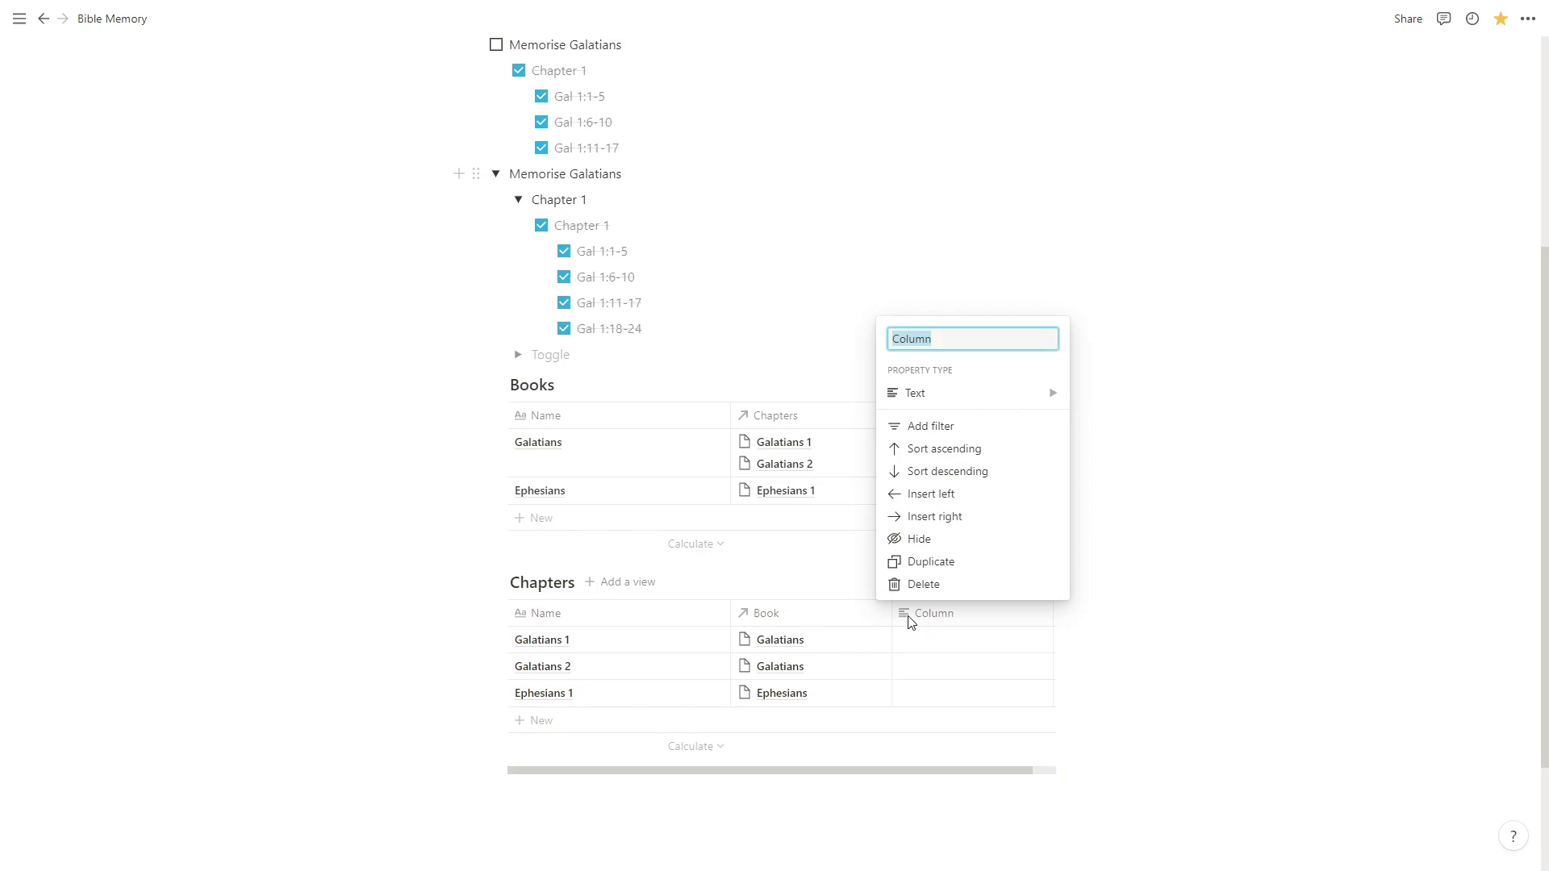
pyautogui.write('Number')
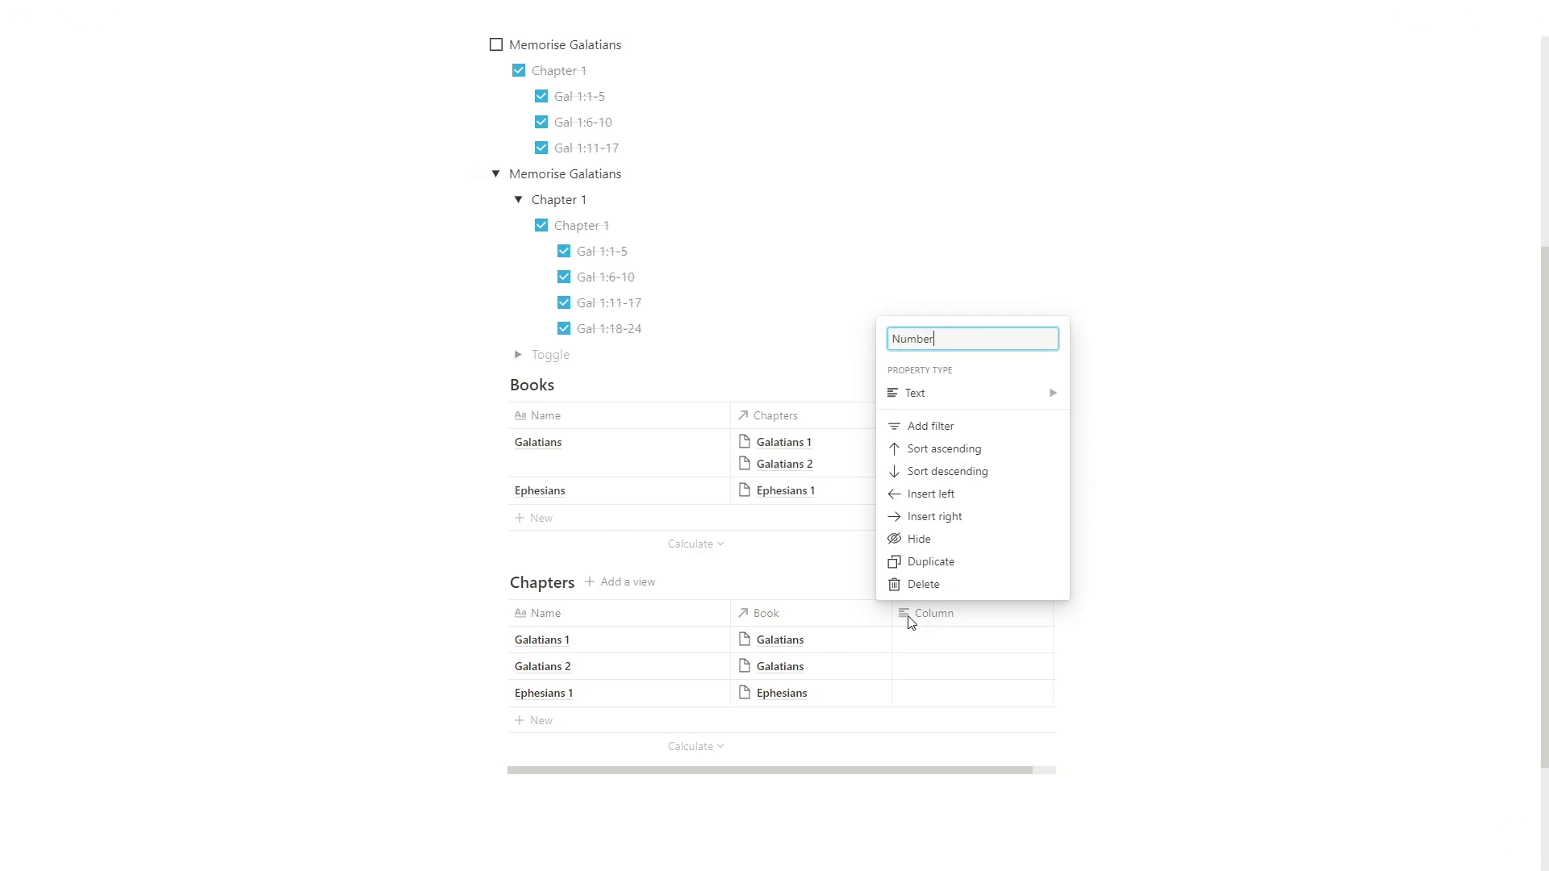
pyautogui.write(' of Verses')
pyautogui.moveTo(1003, 409)
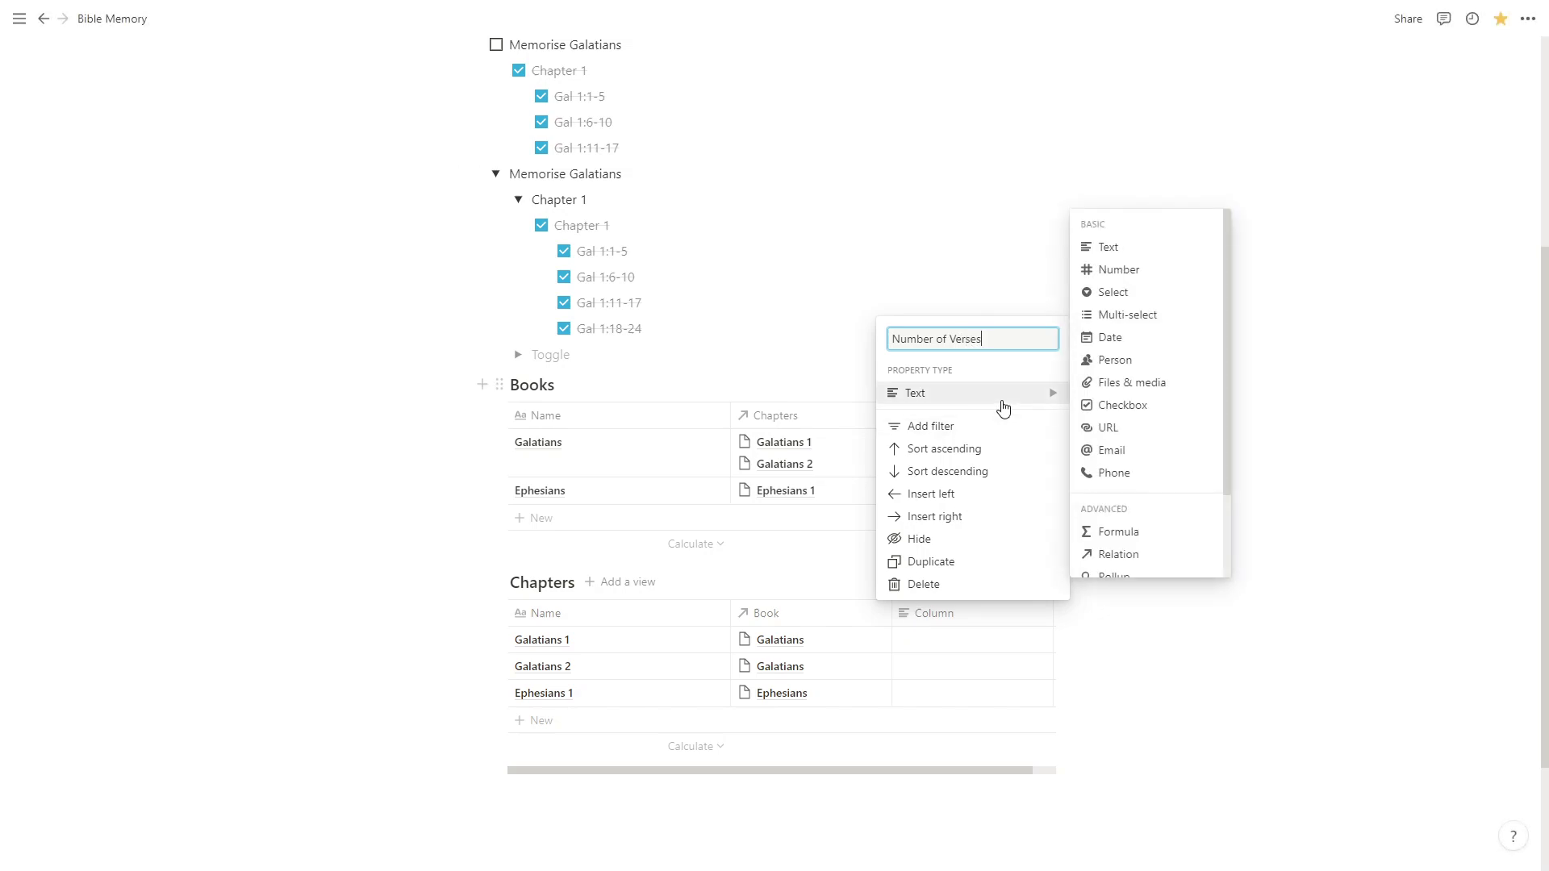
pyautogui.click(1121, 277)
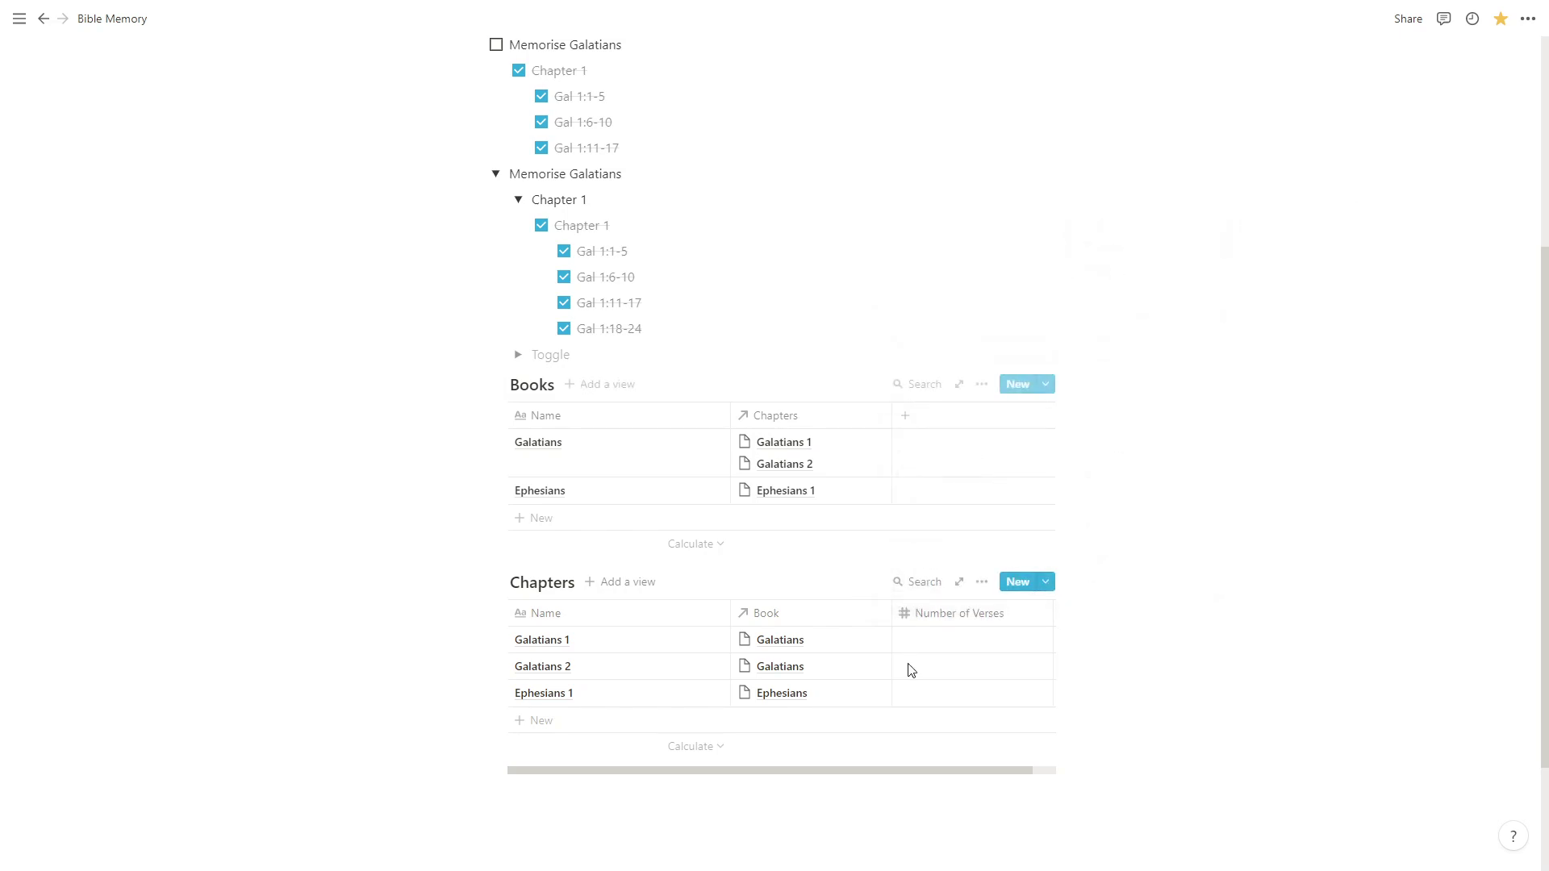
# Enter verse counts 24, 21 and 24 for Galatians 1, Galatians 2 and Ephesians 1.
pyautogui.click(923, 642)
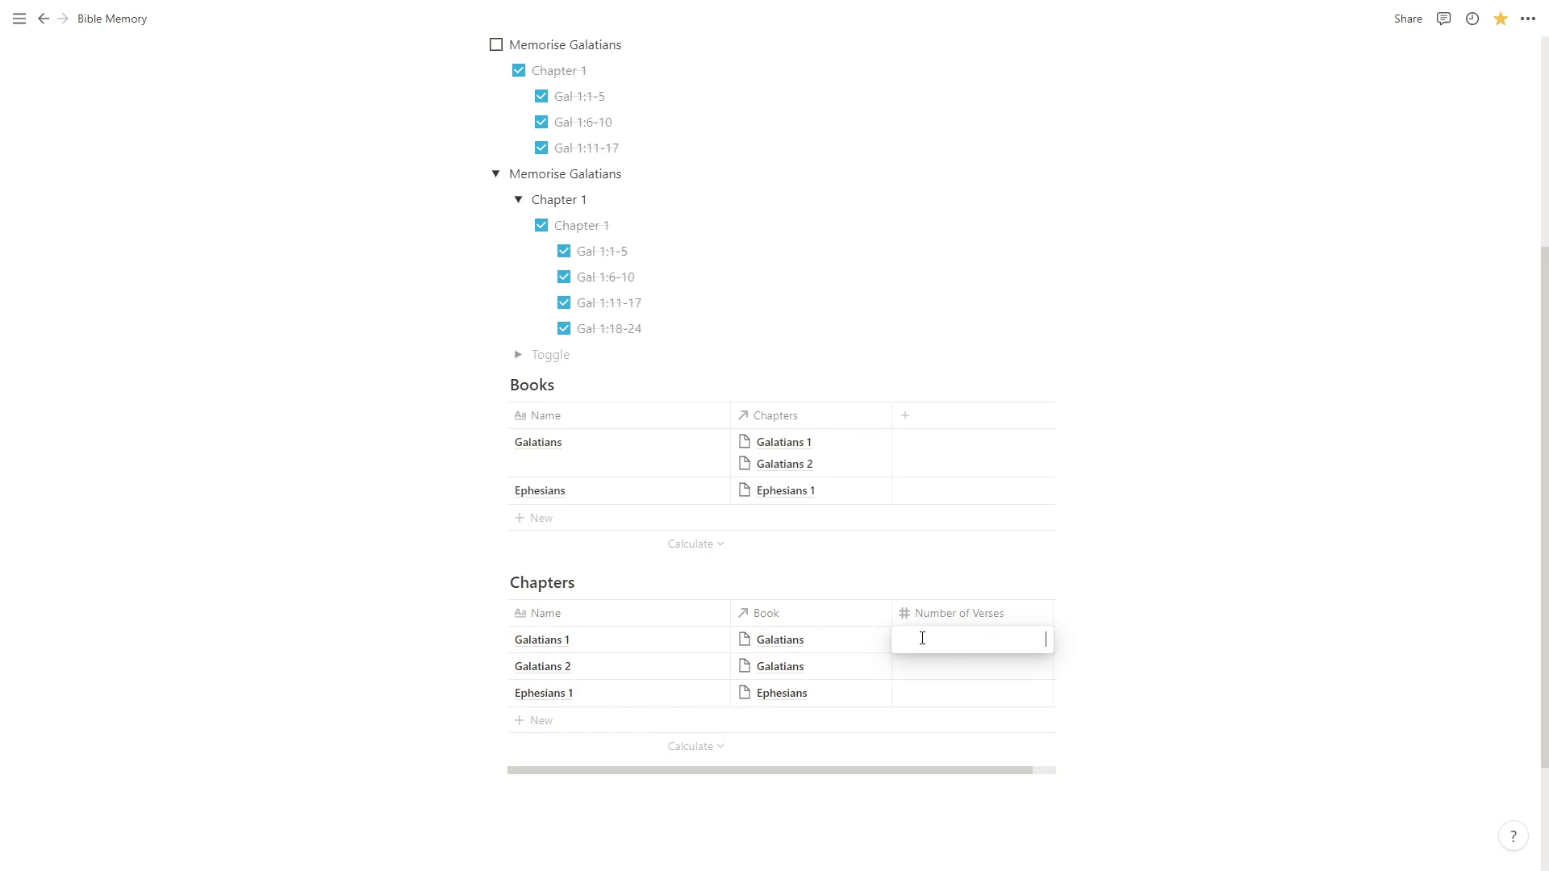
pyautogui.write('24')
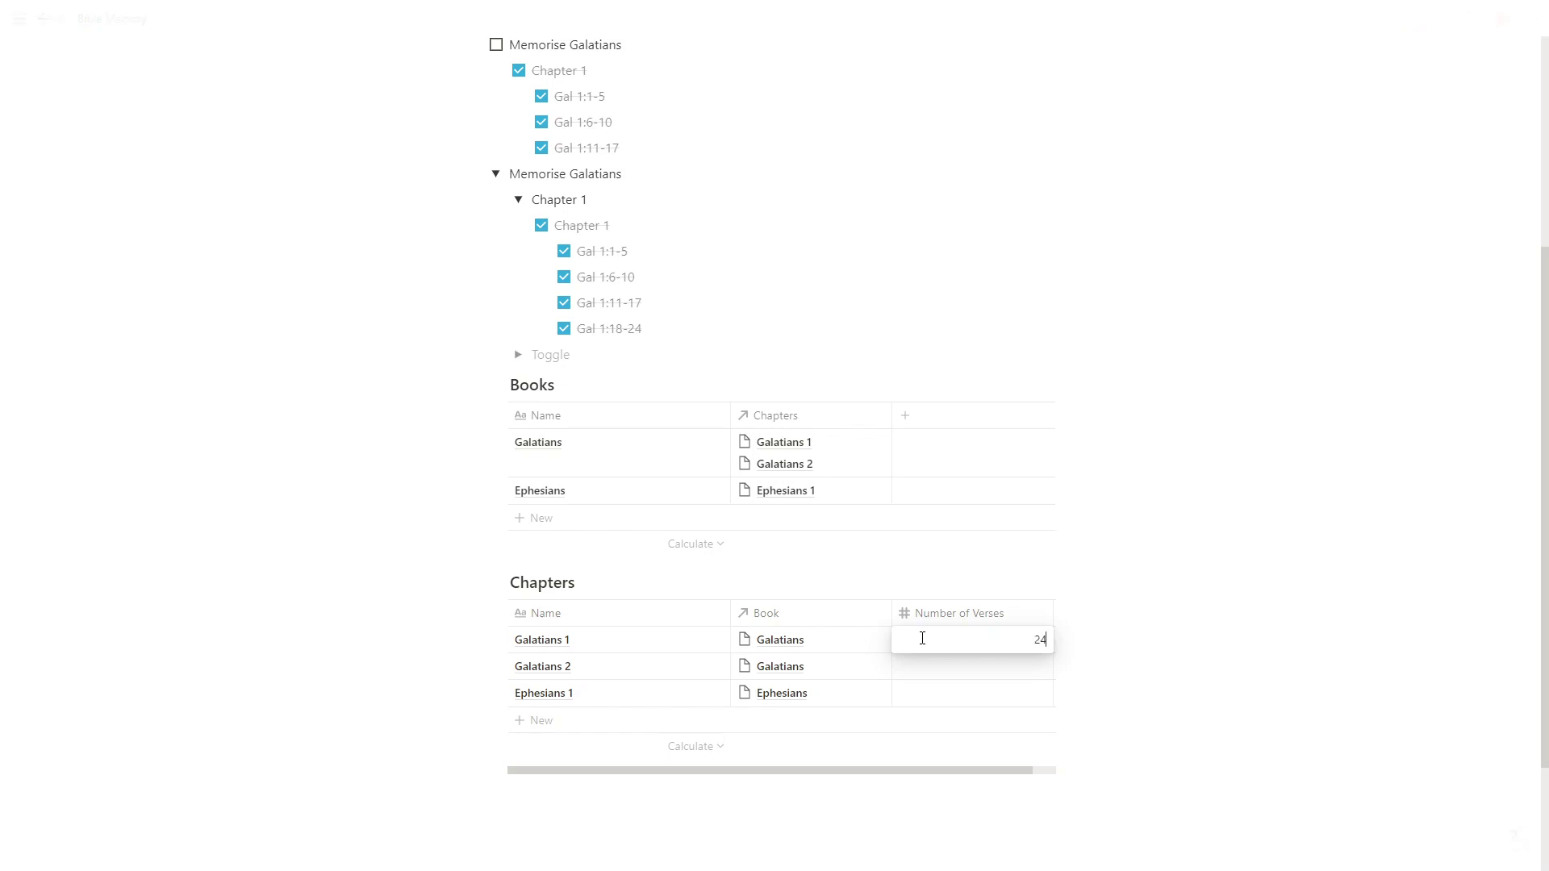
pyautogui.press('Return')
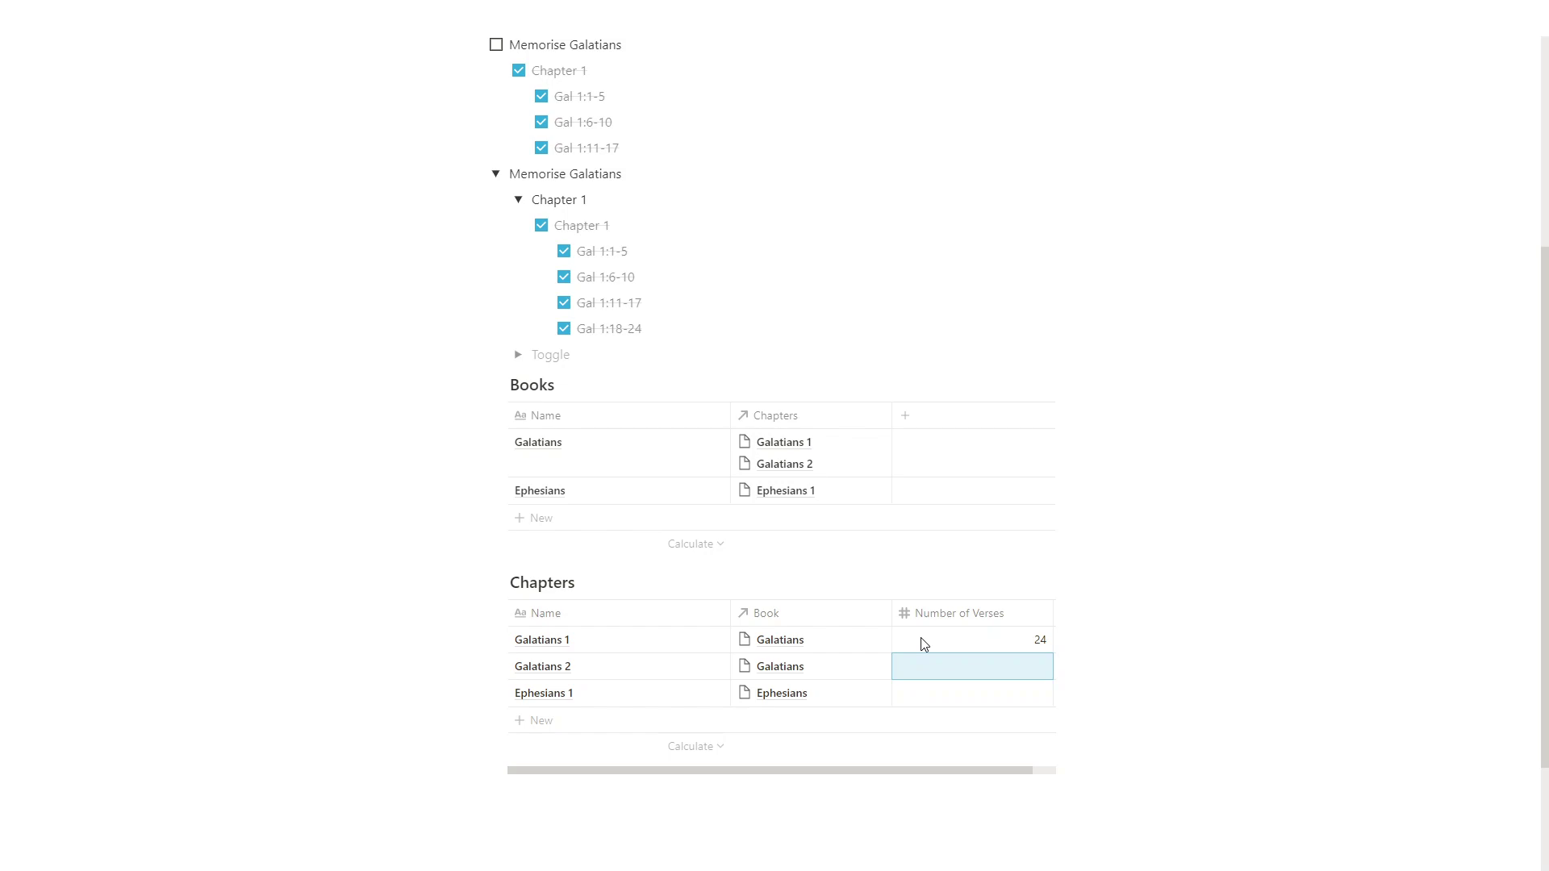
pyautogui.write('21')
pyautogui.press('Return')
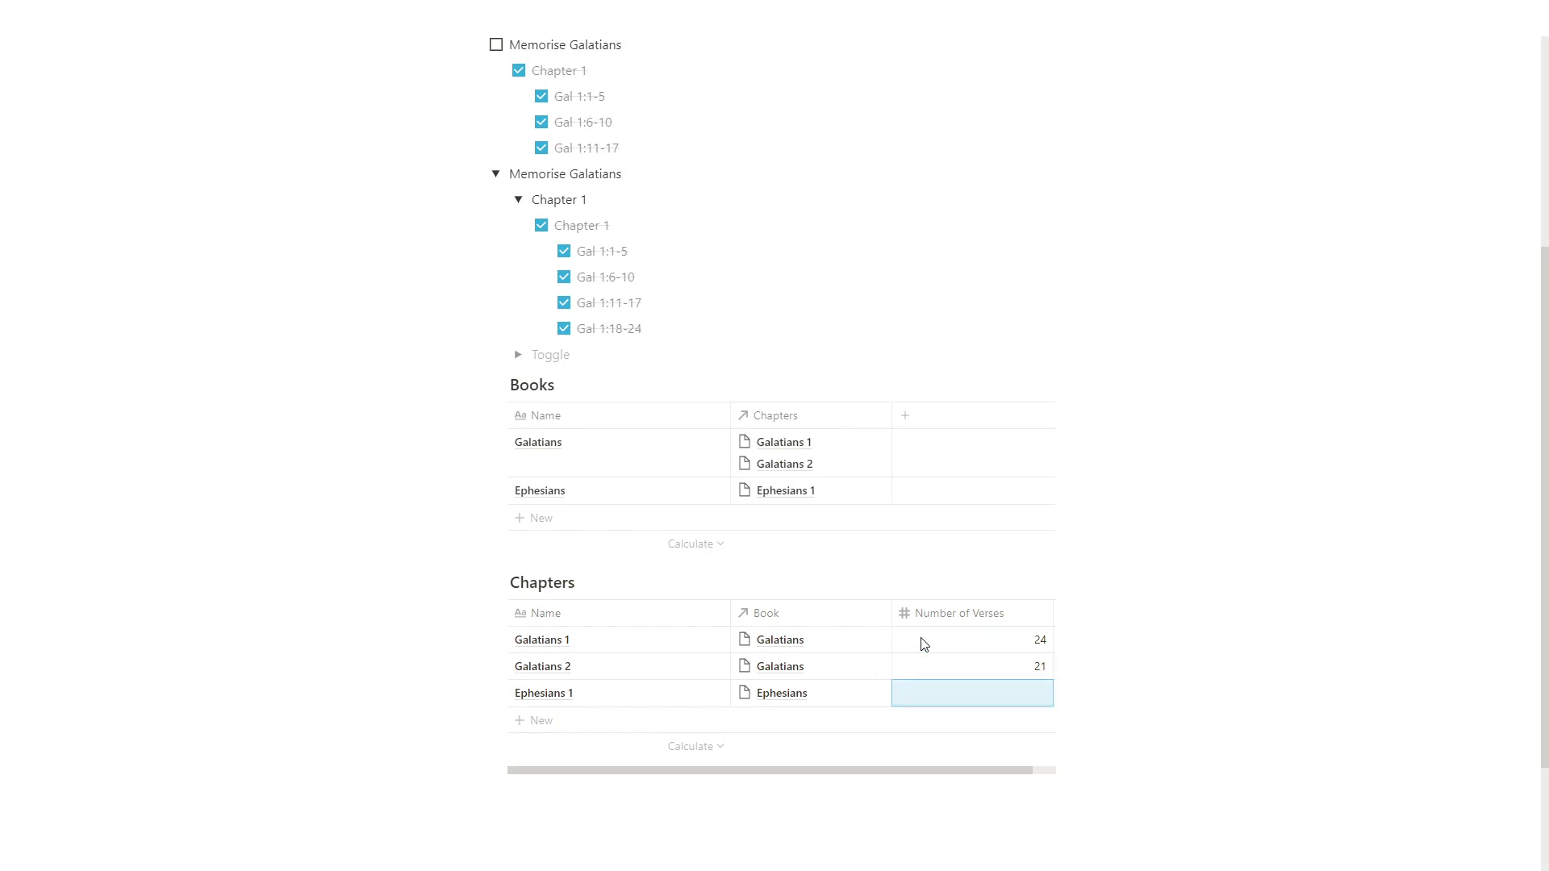
pyautogui.write('24')
pyautogui.press('Return')
# Make the new Books column a rollup summing Number of Verses through the Chapters relation.
pyautogui.click(905, 425)
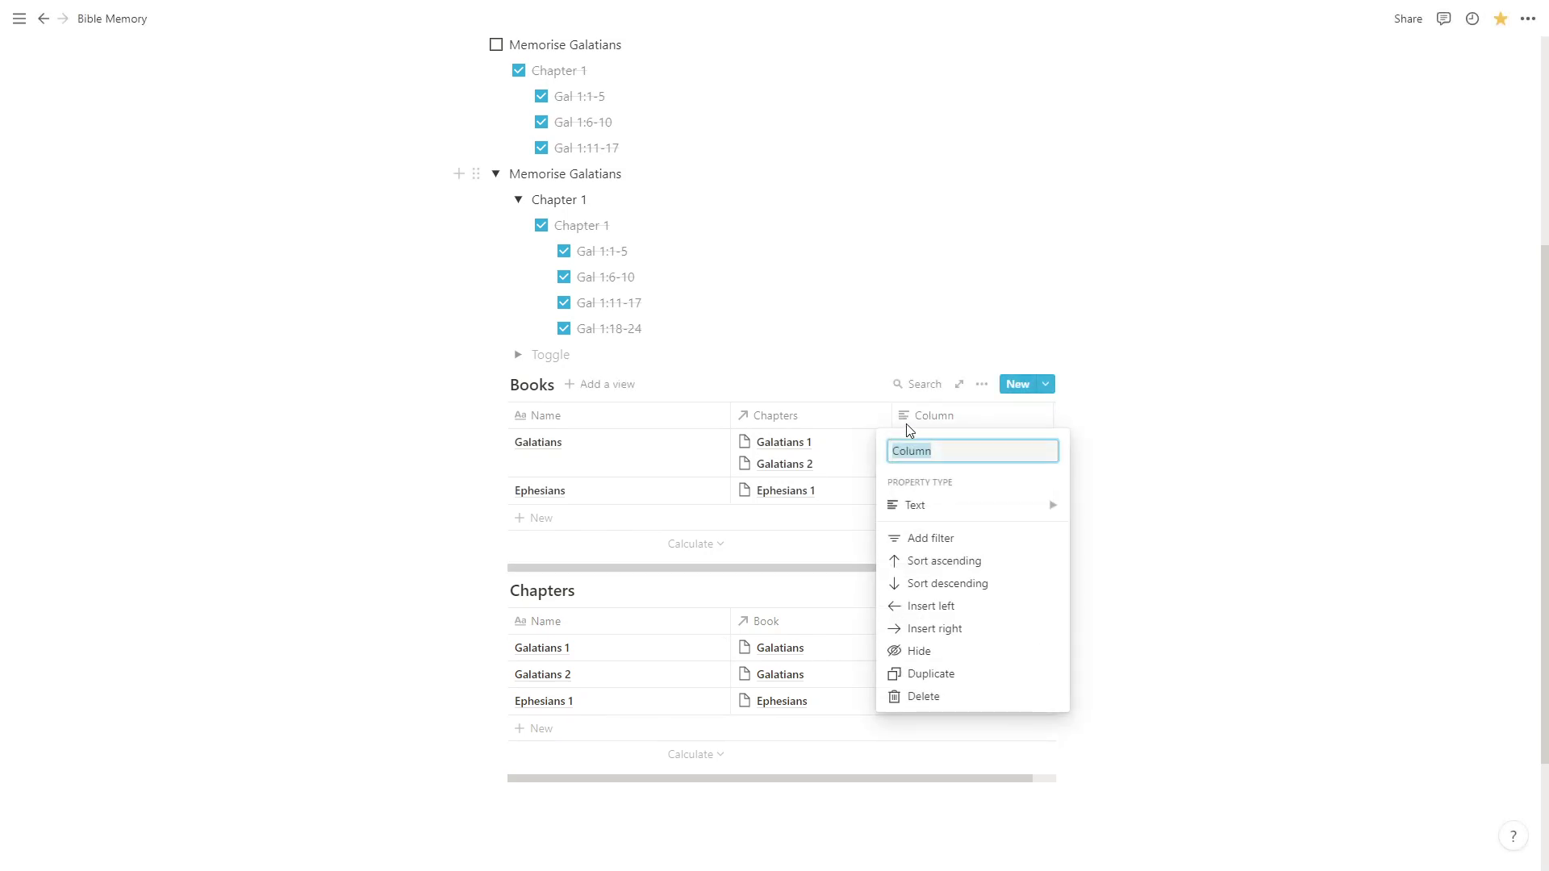
pyautogui.moveTo(932, 514)
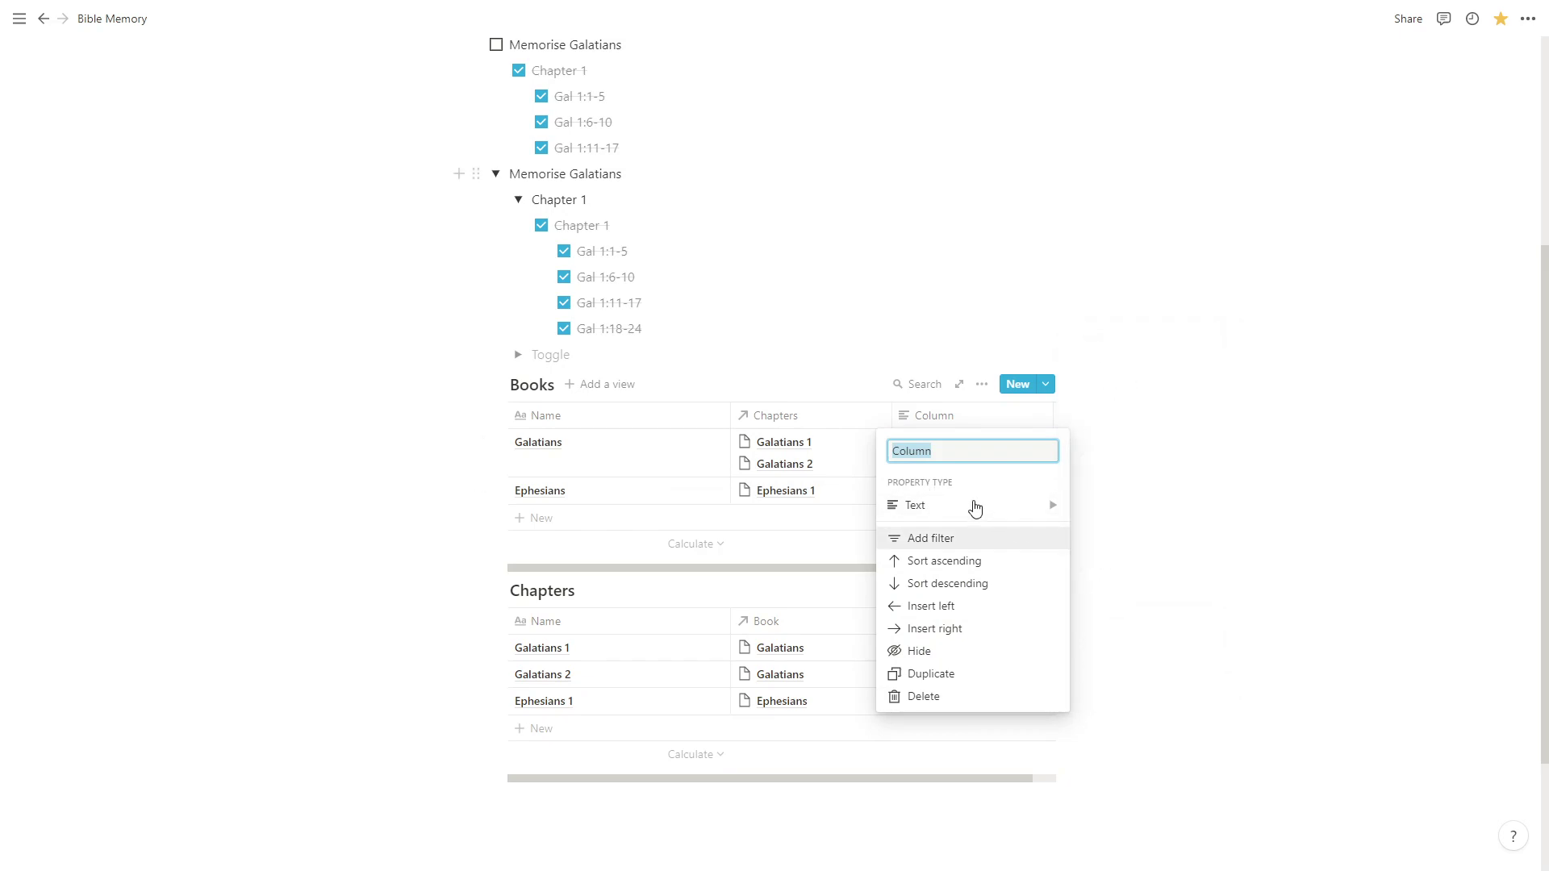
pyautogui.scroll(-2, 1138, 508)
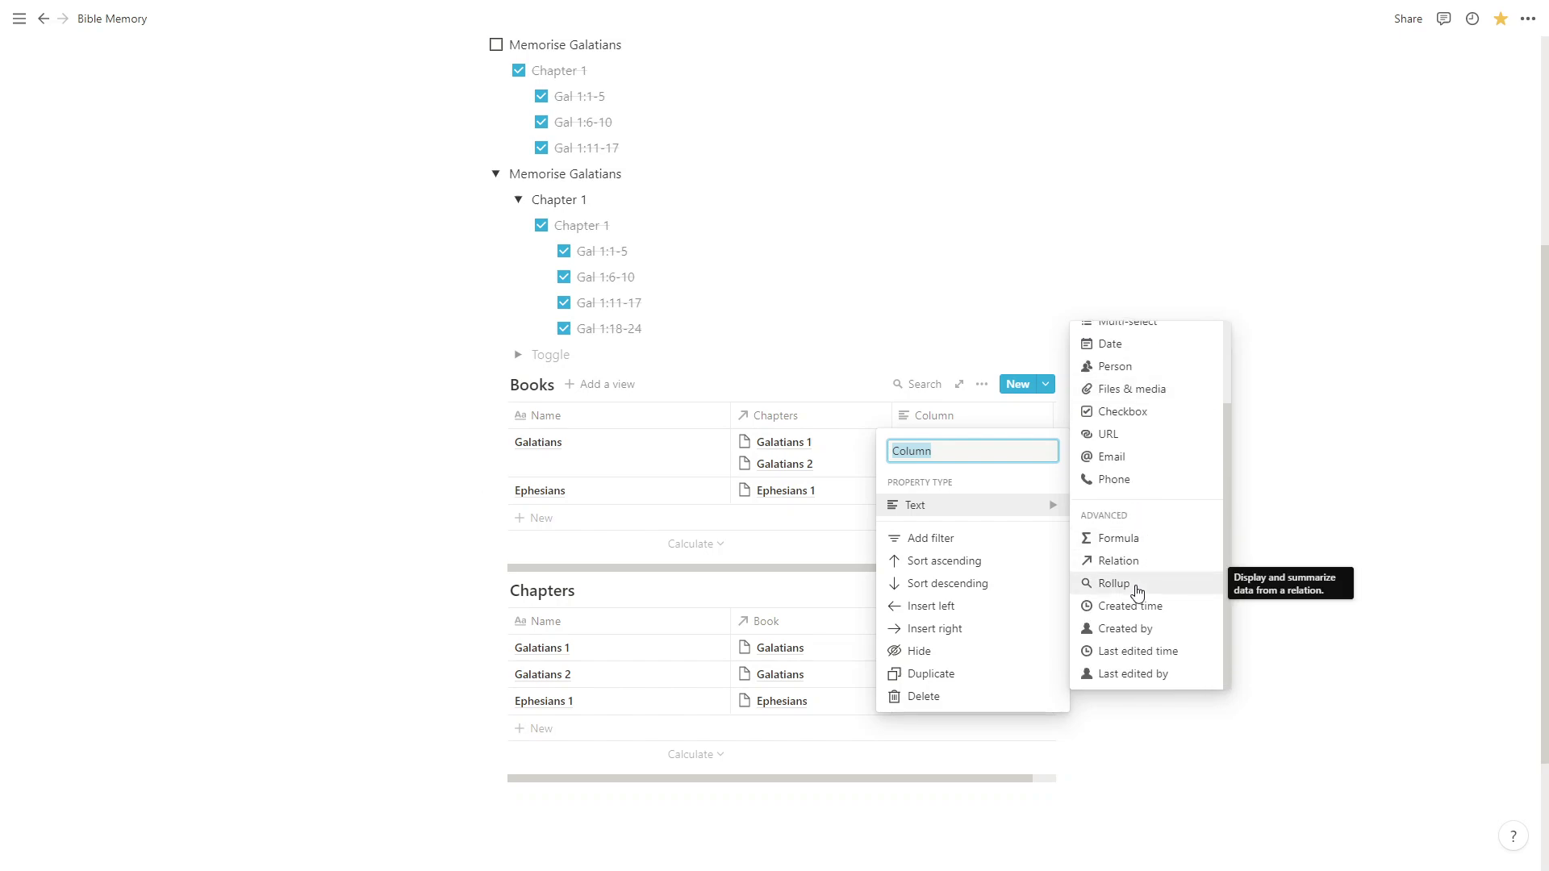
pyautogui.click(1133, 587)
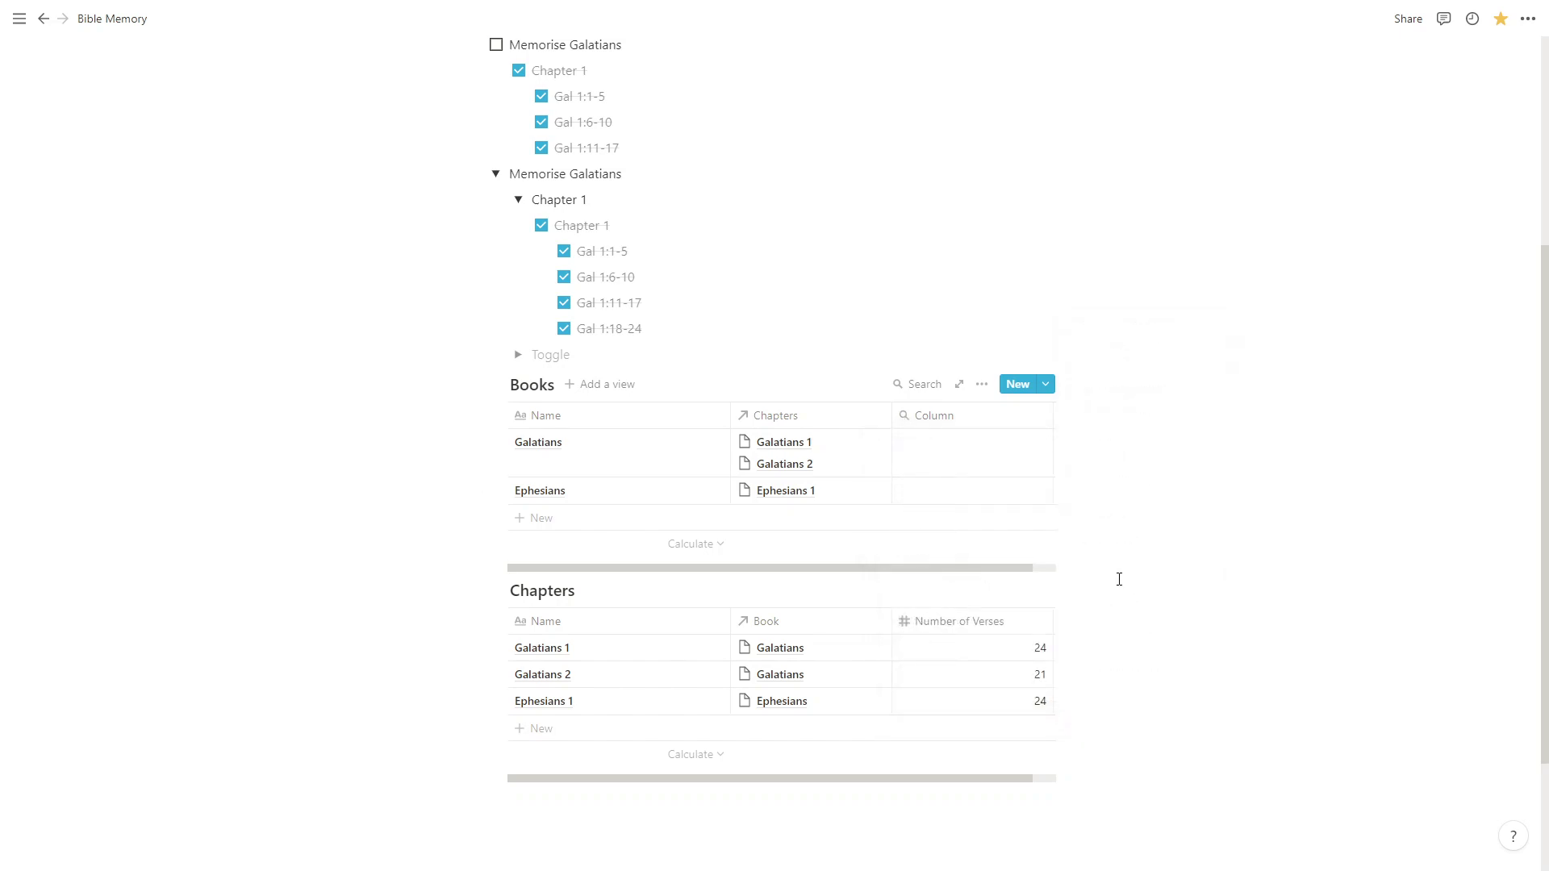
pyautogui.click(938, 469)
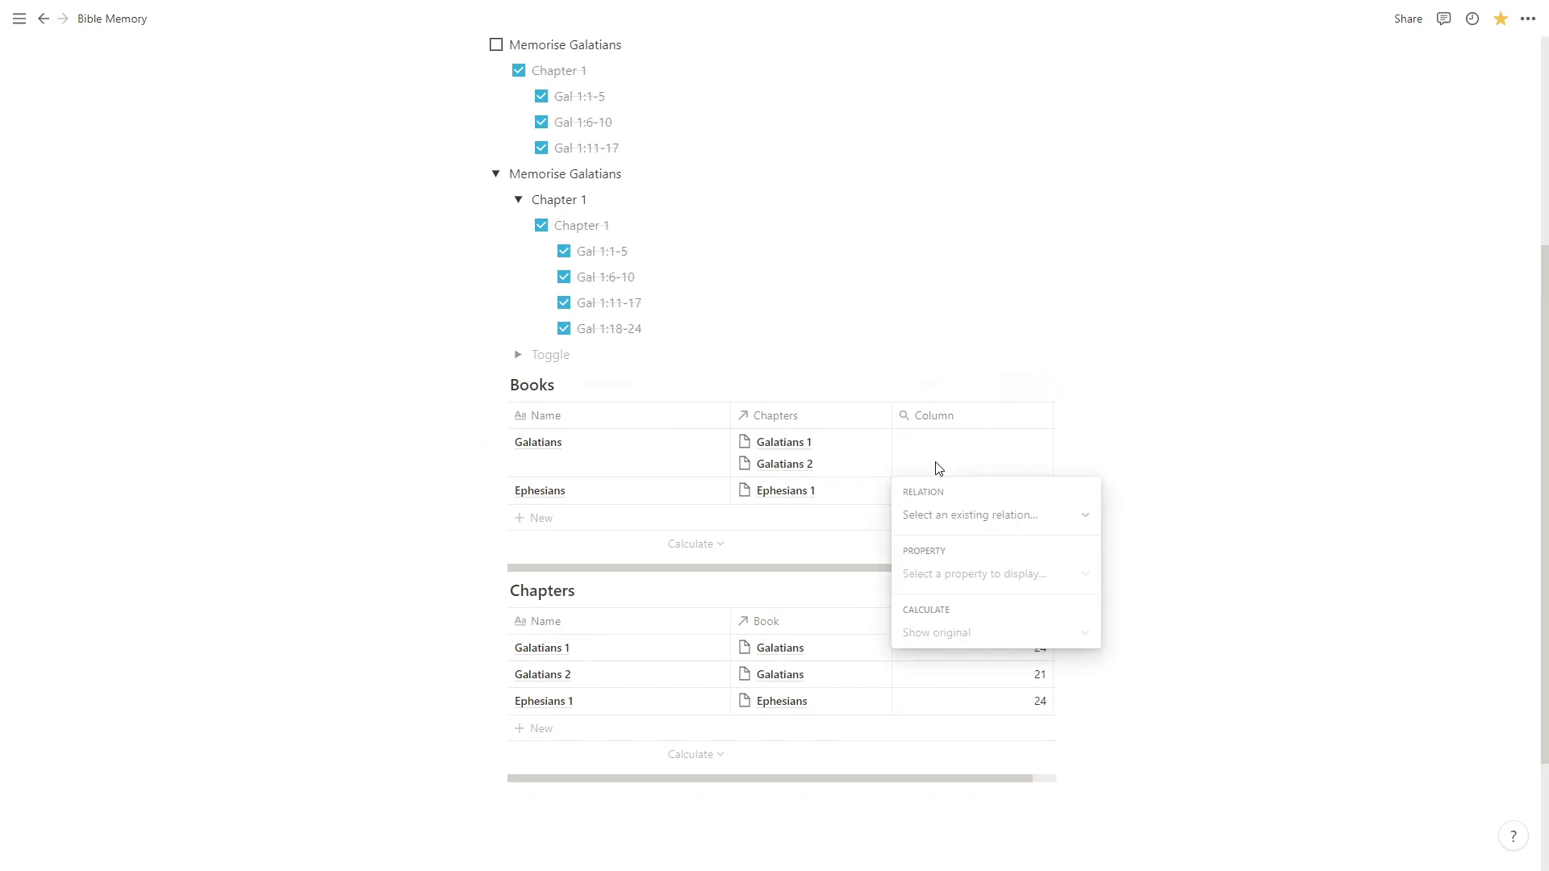
pyautogui.click(958, 521)
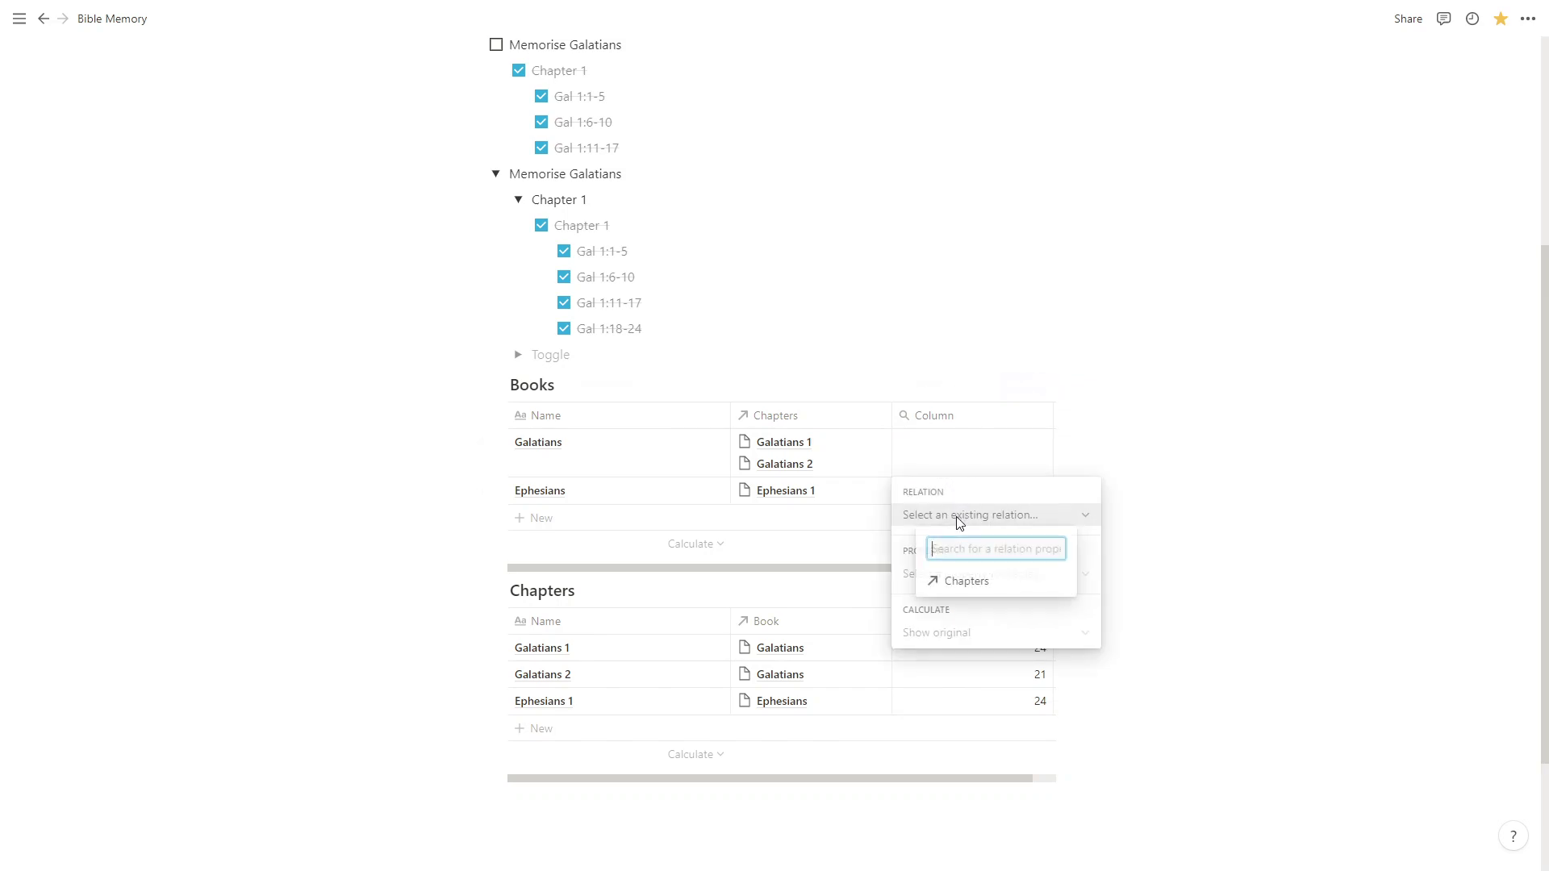
pyautogui.click(967, 585)
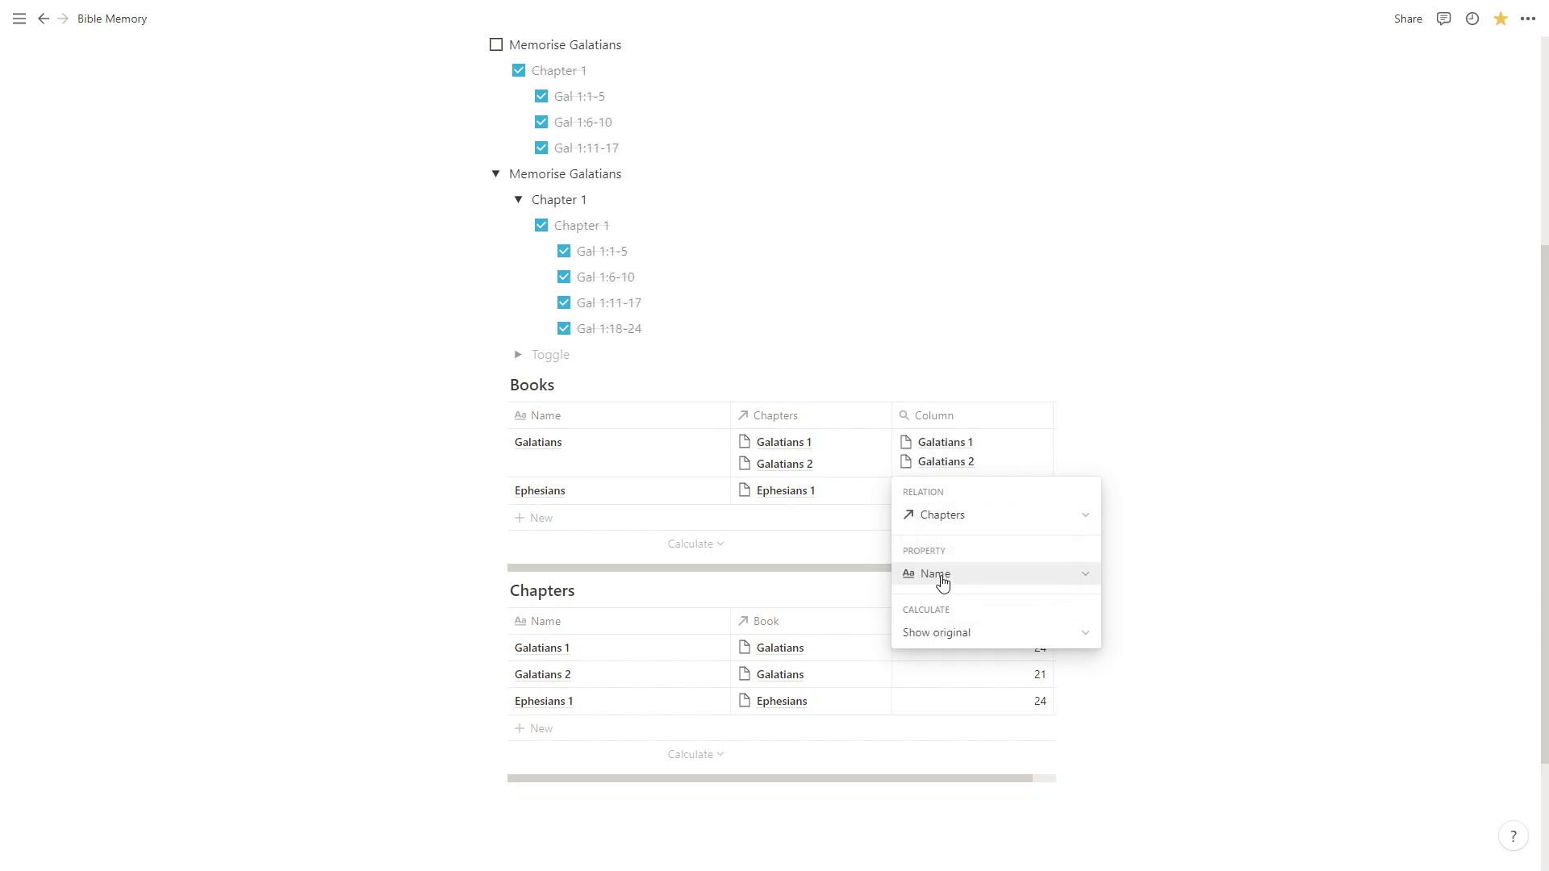
pyautogui.click(943, 582)
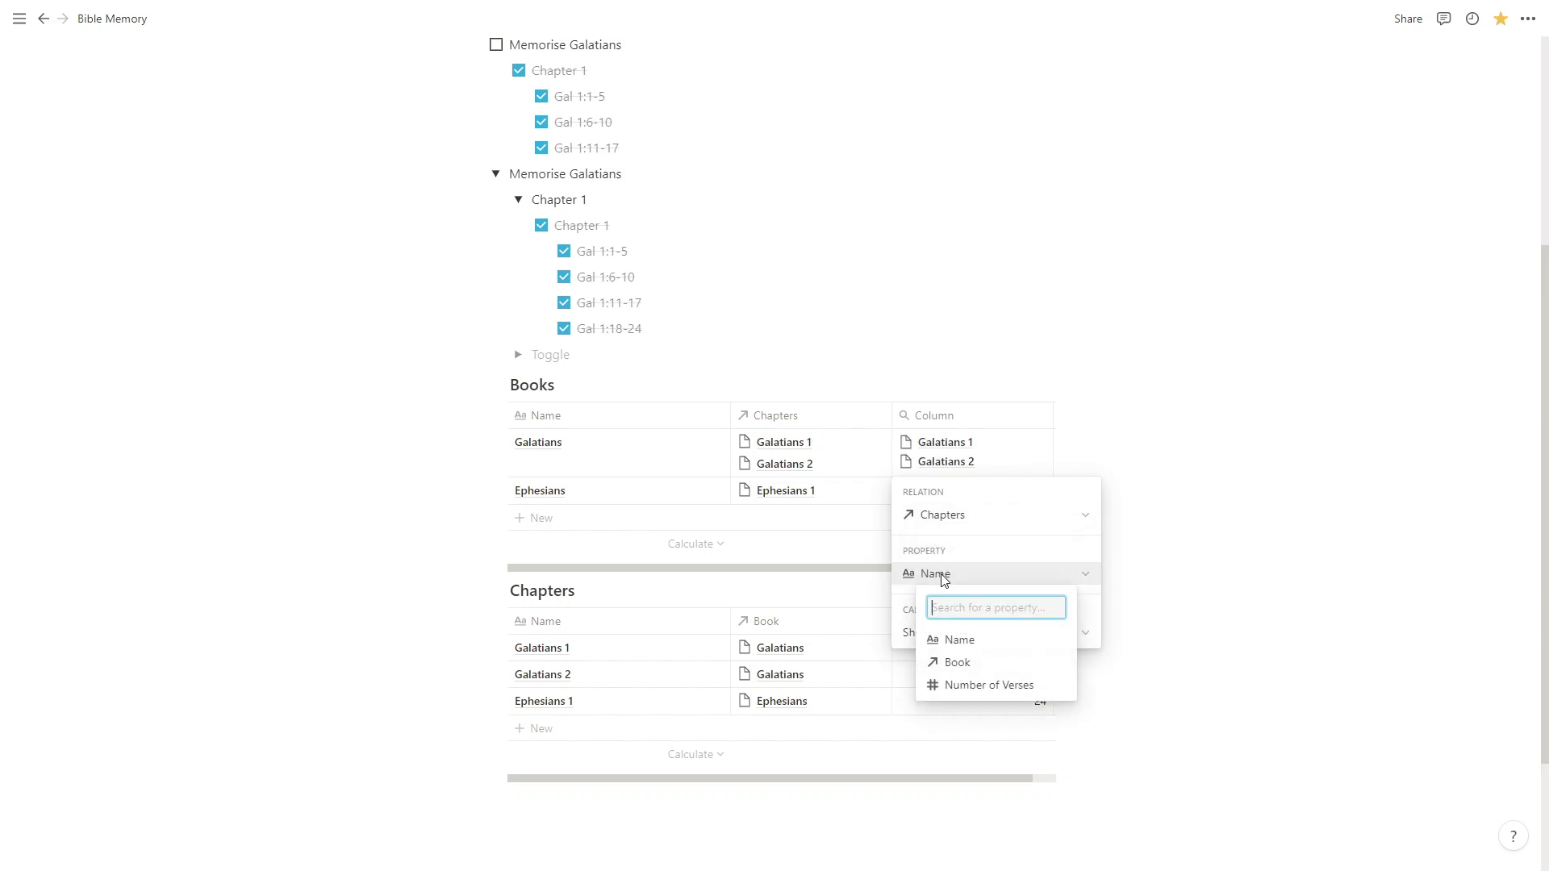
pyautogui.click(974, 686)
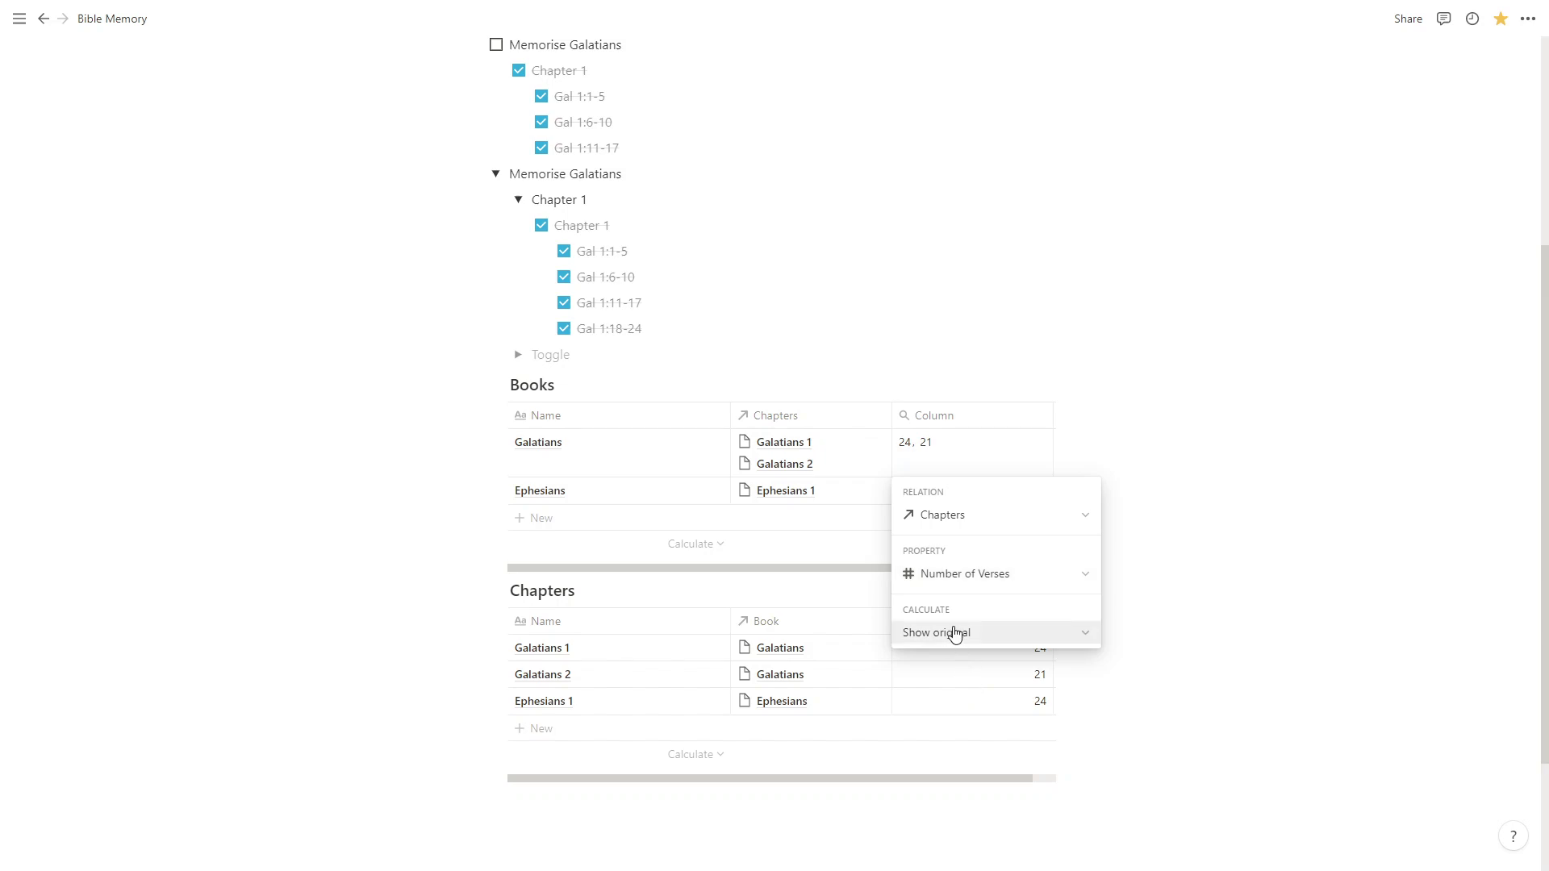
pyautogui.click(1002, 640)
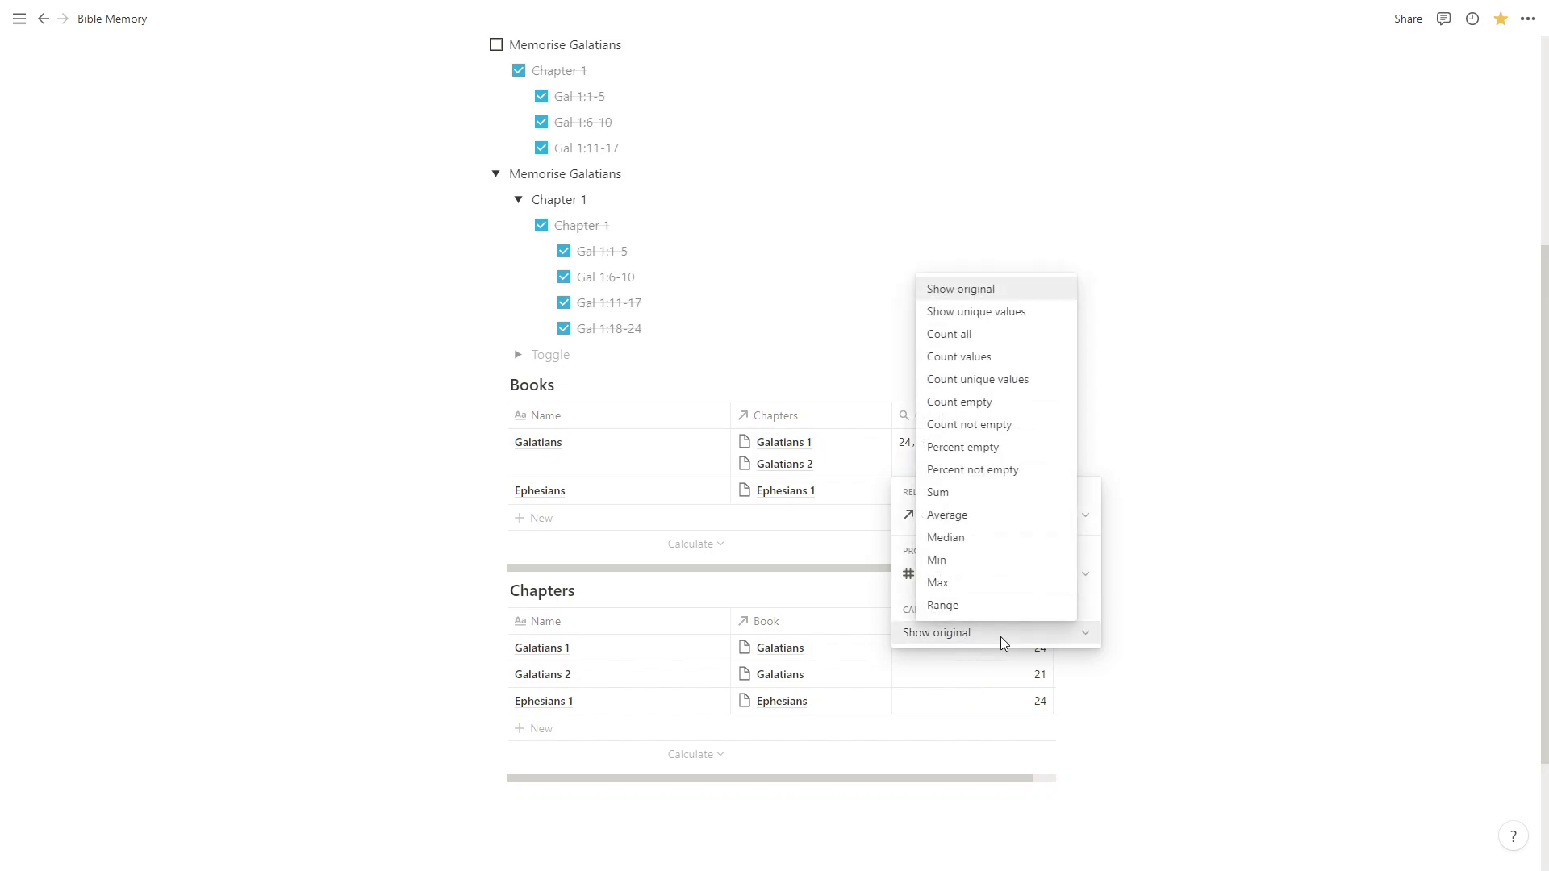
pyautogui.click(993, 504)
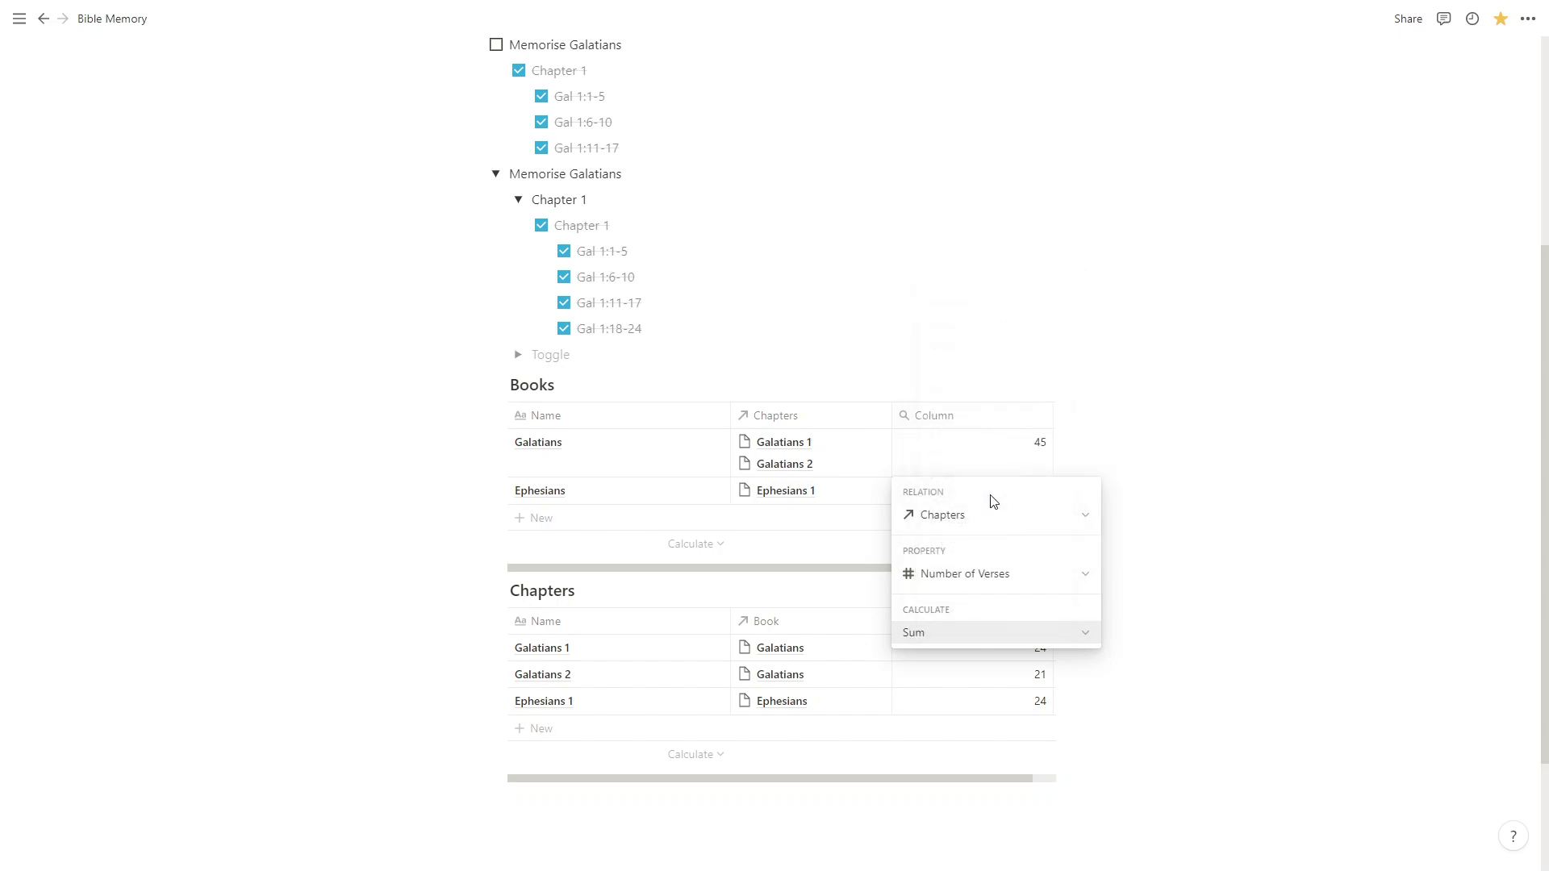
pyautogui.click(1151, 505)
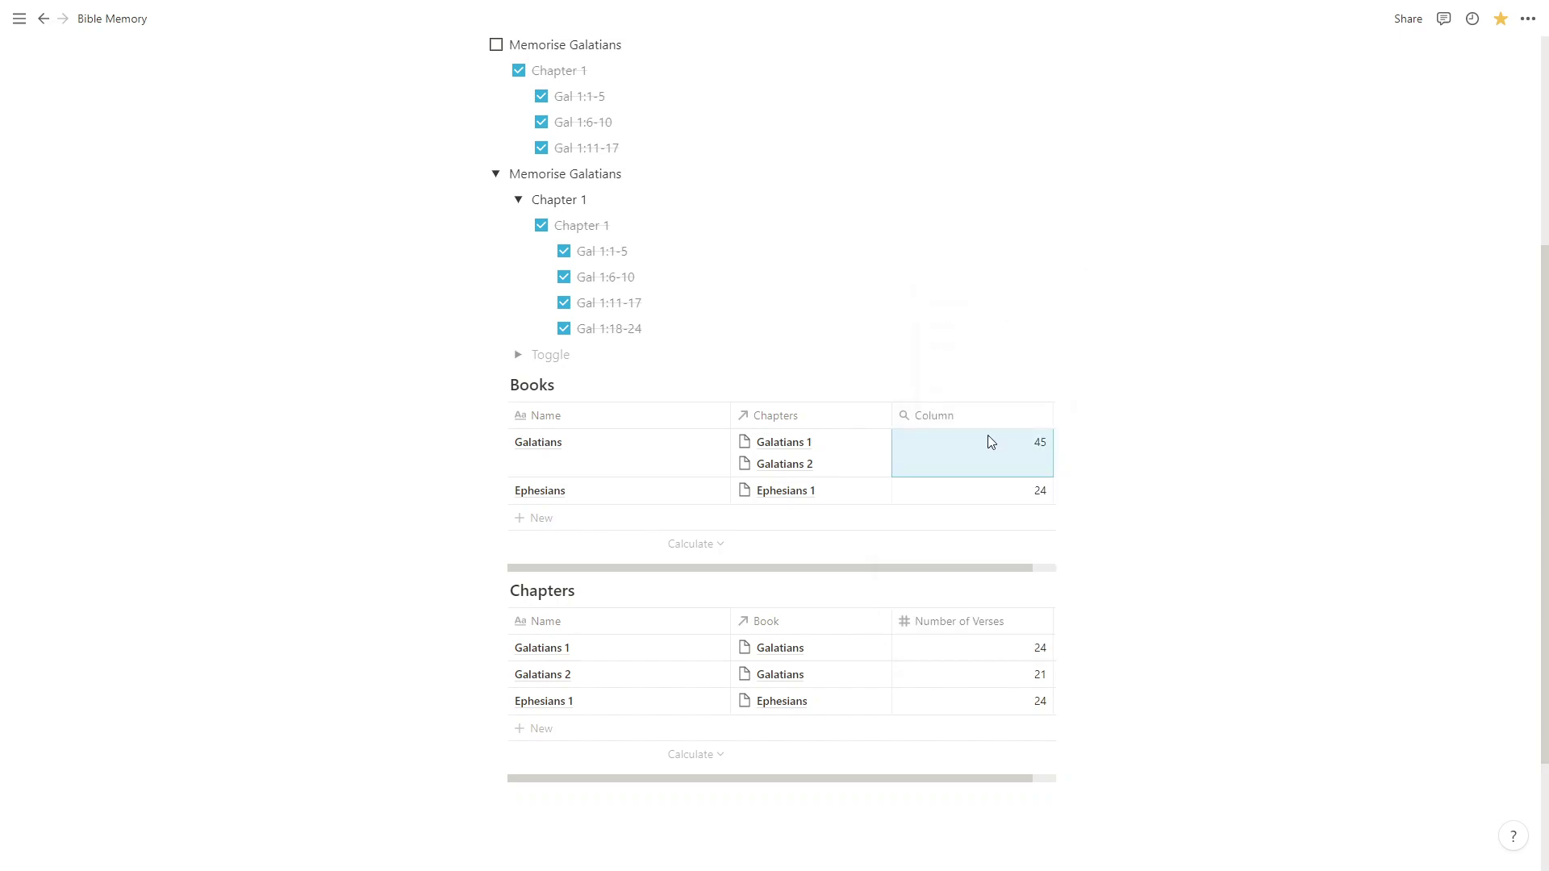
# Rename the rollup column 'Verses' and narrow its width.
pyautogui.click(937, 416)
pyautogui.write('Ver')
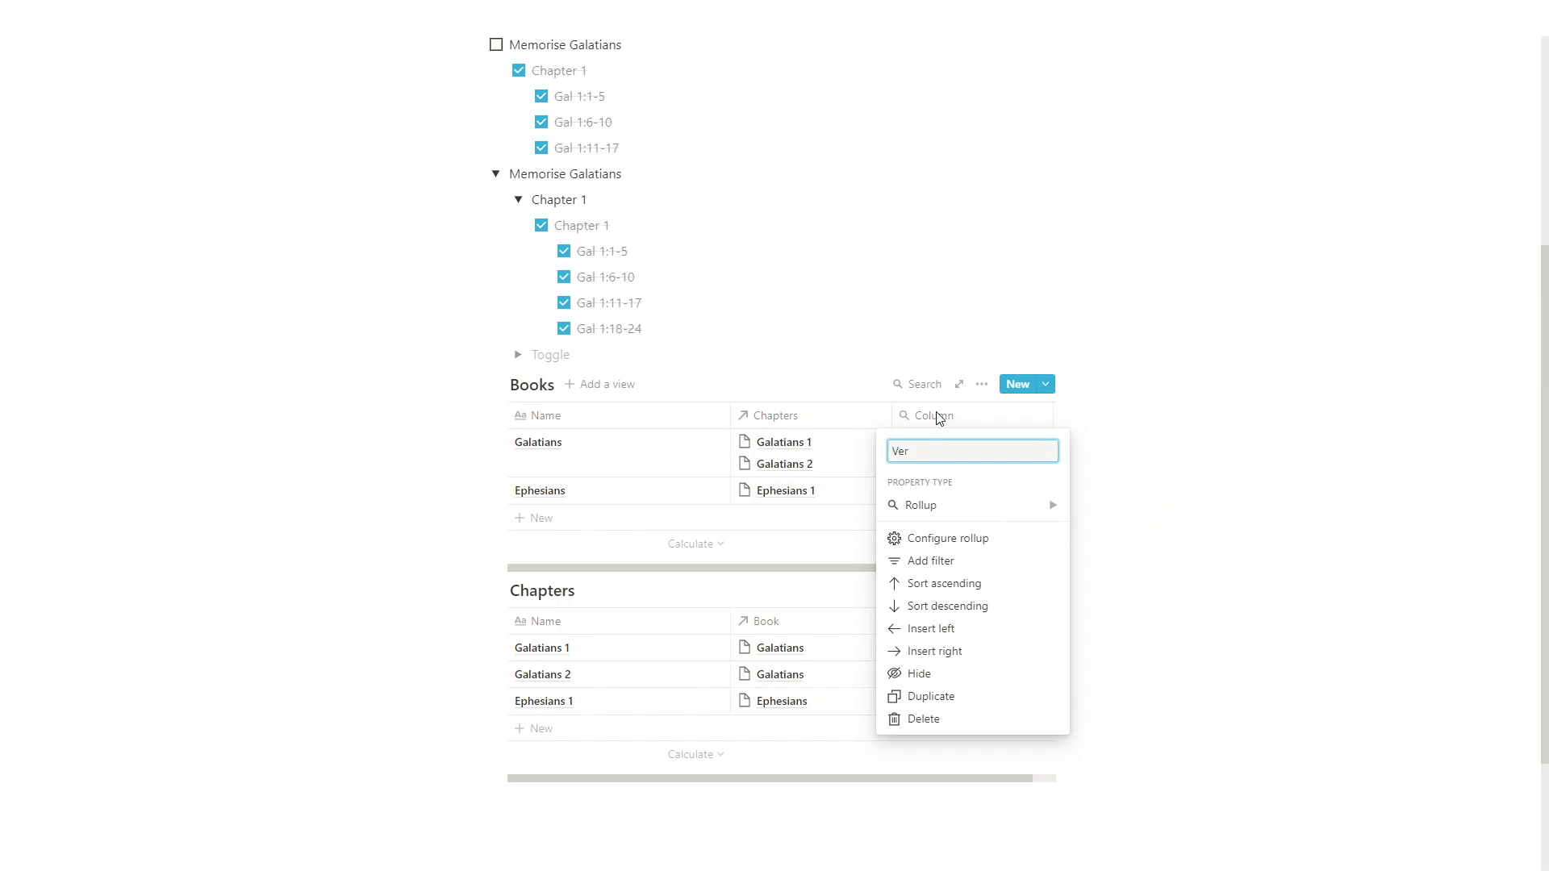
pyautogui.write('ses')
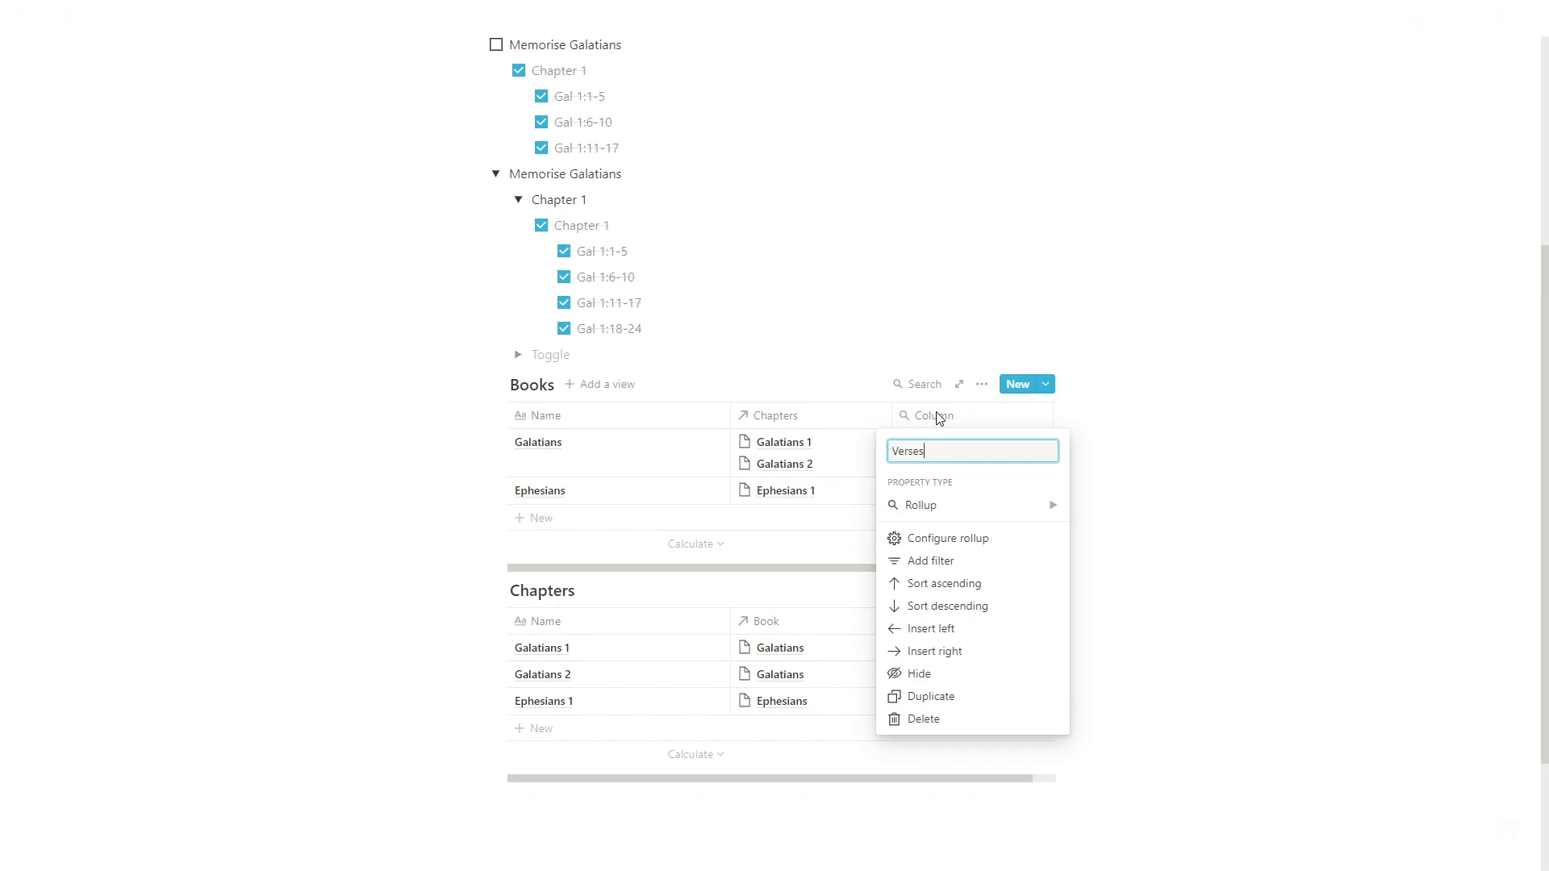
pyautogui.click(1129, 470)
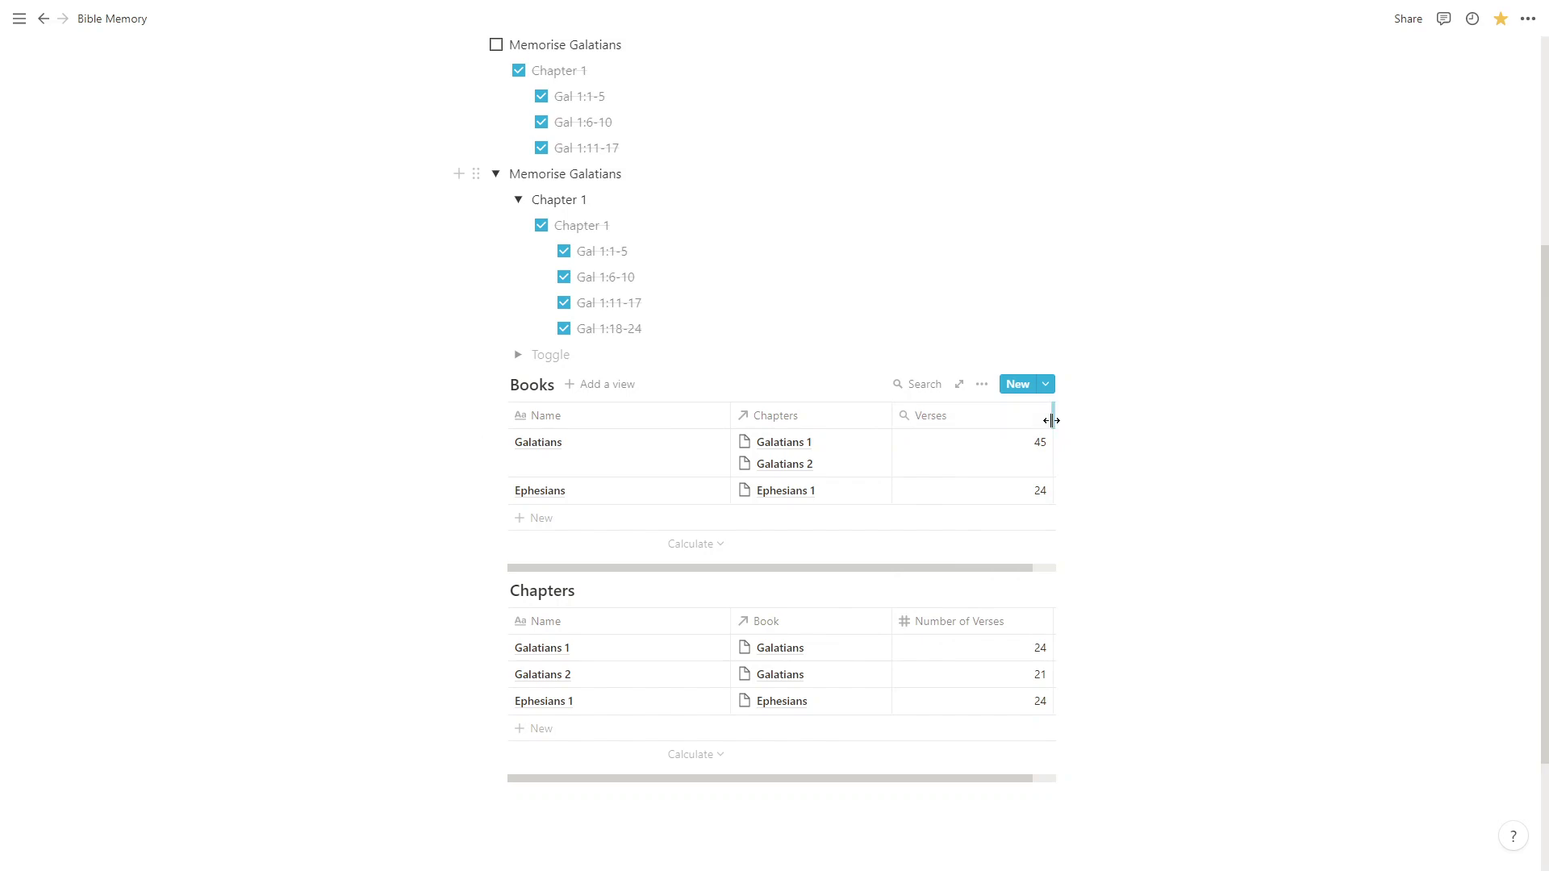
pyautogui.moveTo(1053, 420); pyautogui.dragTo(976, 440)
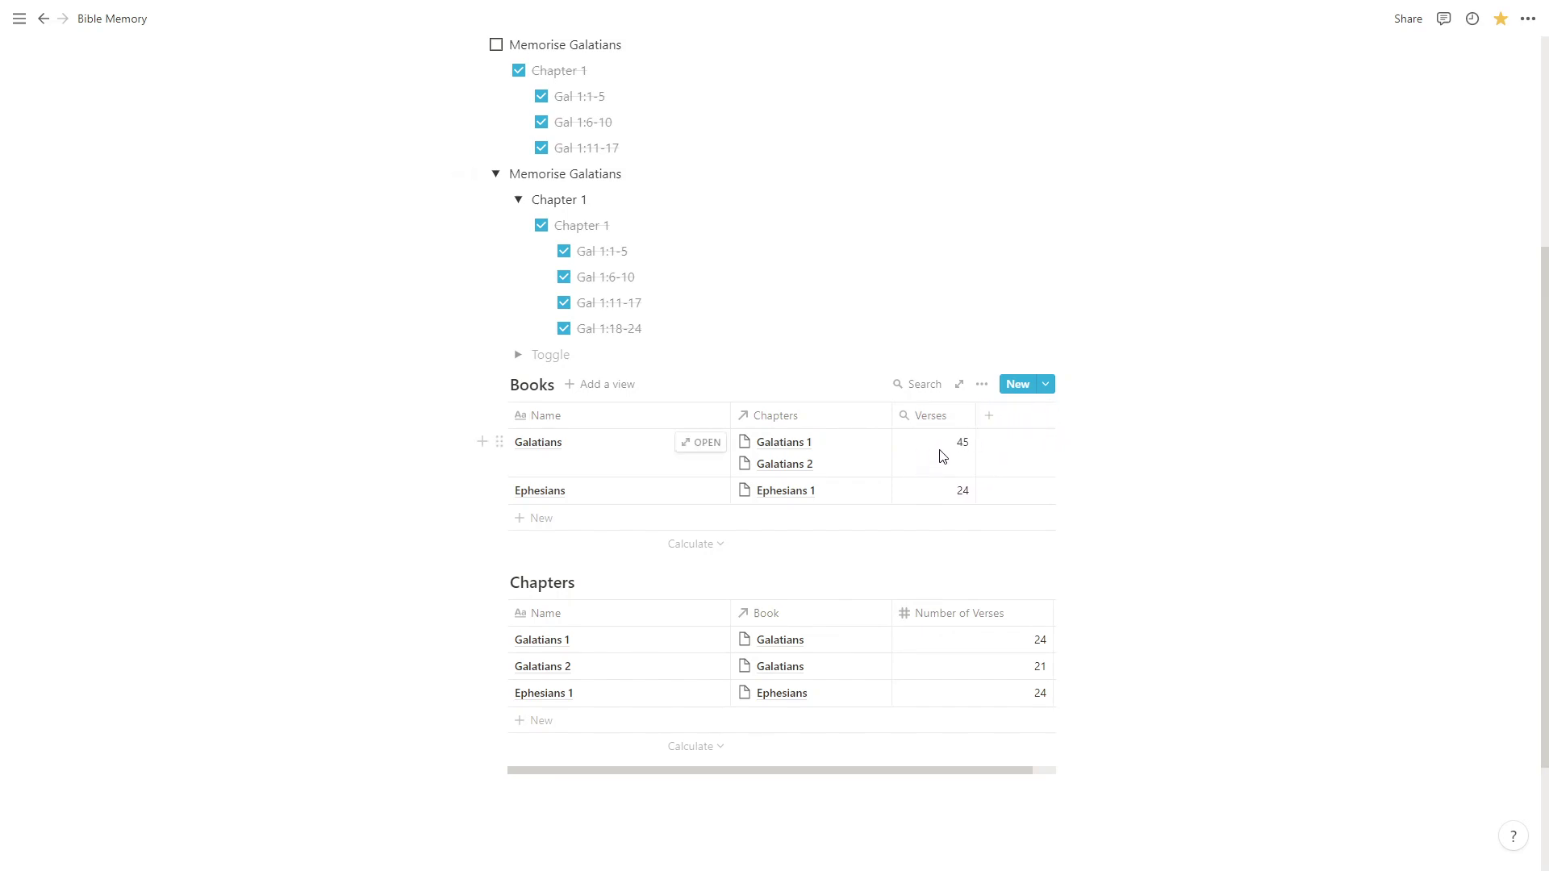
# Add a Galatians 3 row linked to the Galatians book with 29 verses.
pyautogui.click(535, 722)
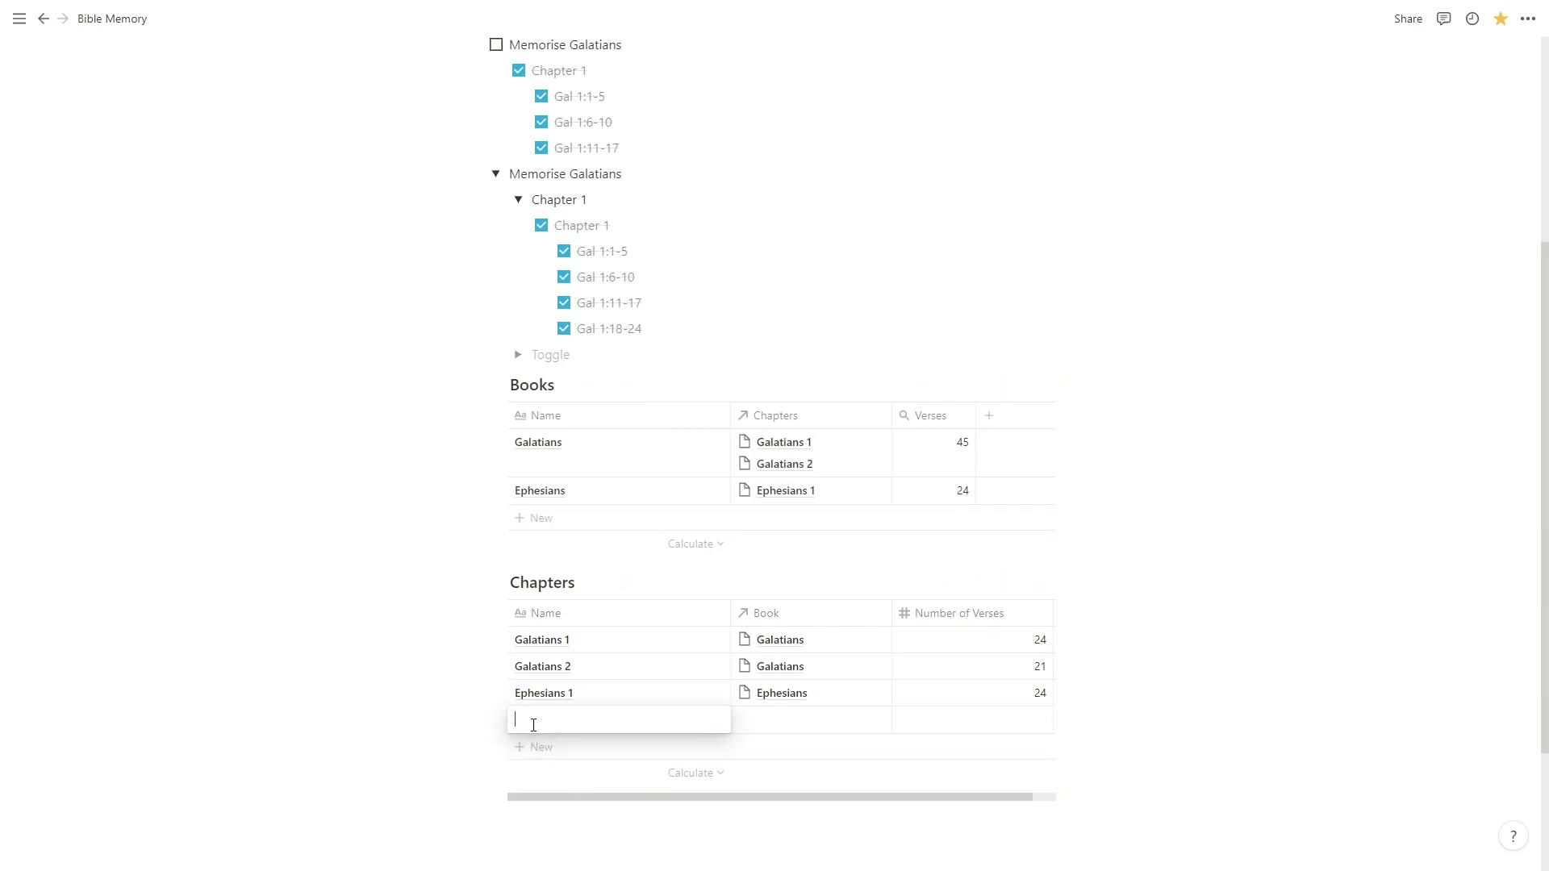
pyautogui.write('Ga')
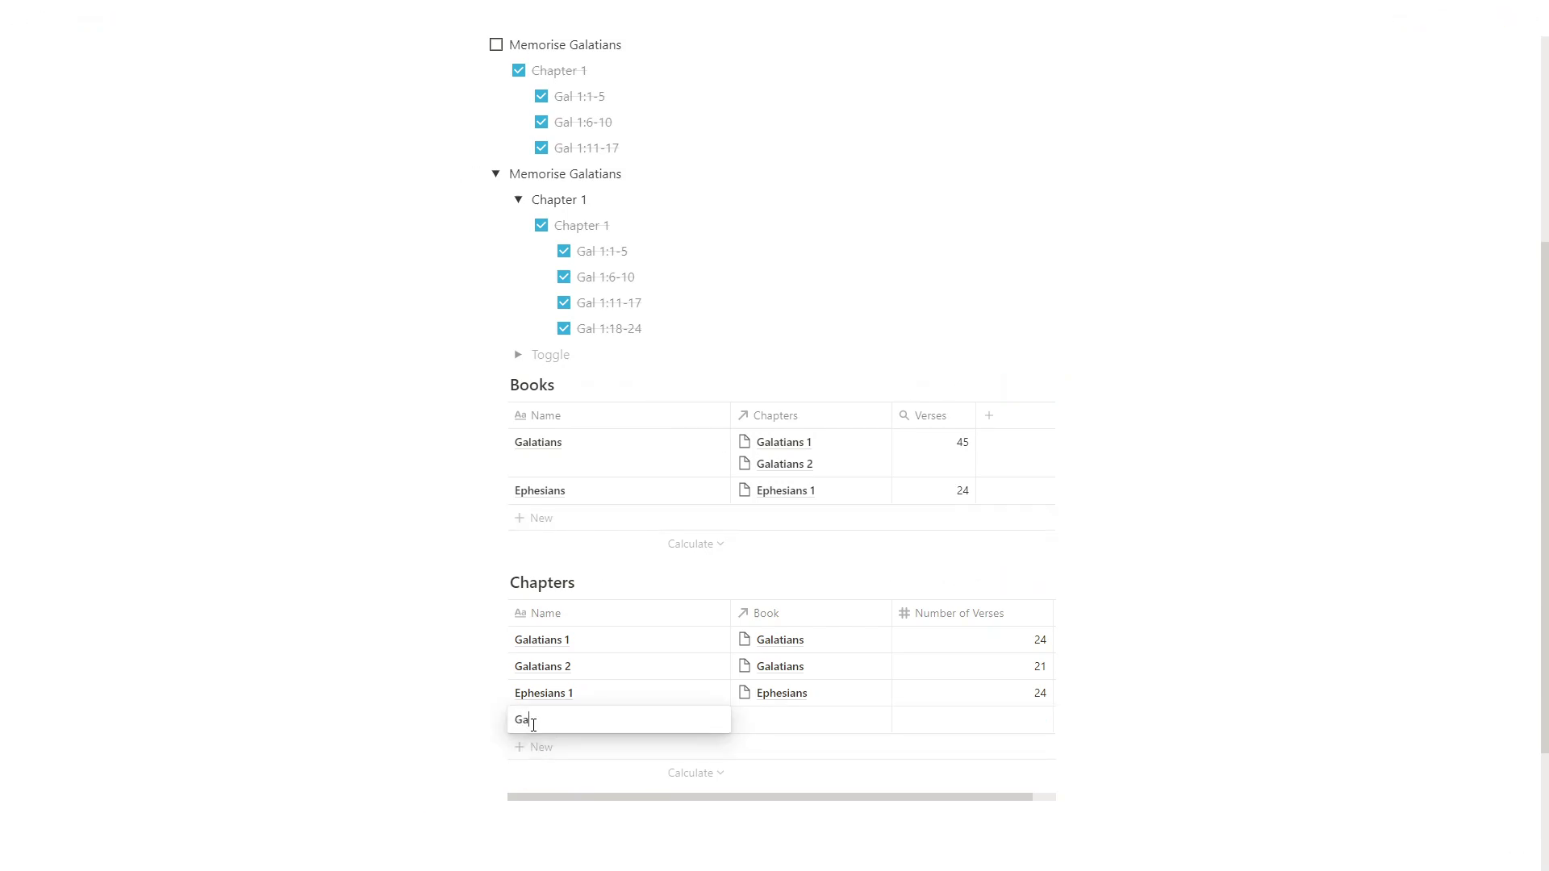
pyautogui.write('latians 3')
pyautogui.press('Return')
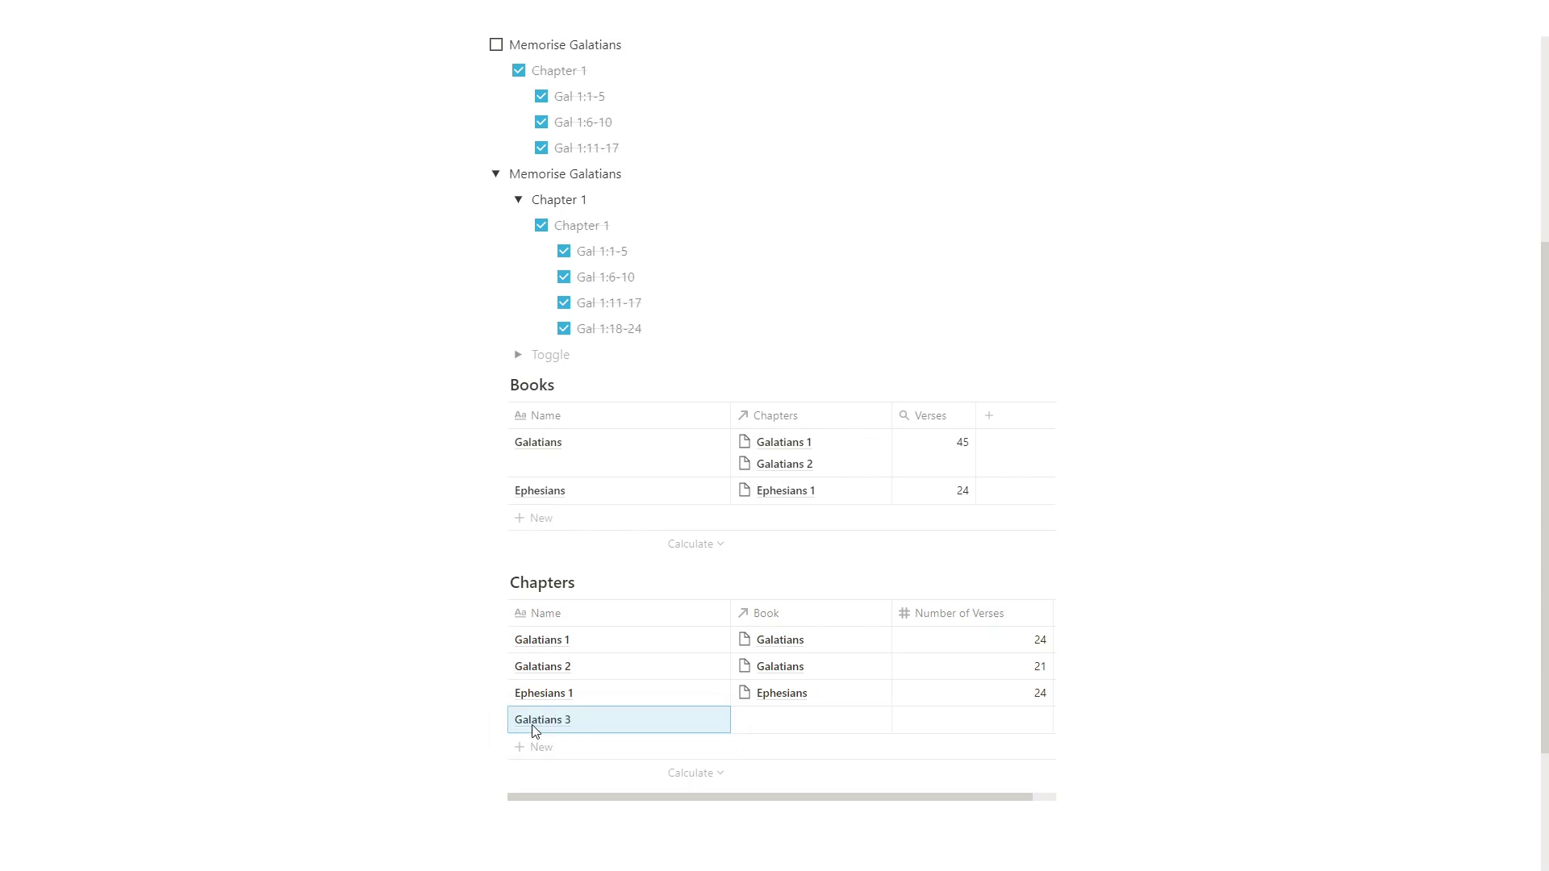
pyautogui.click(803, 726)
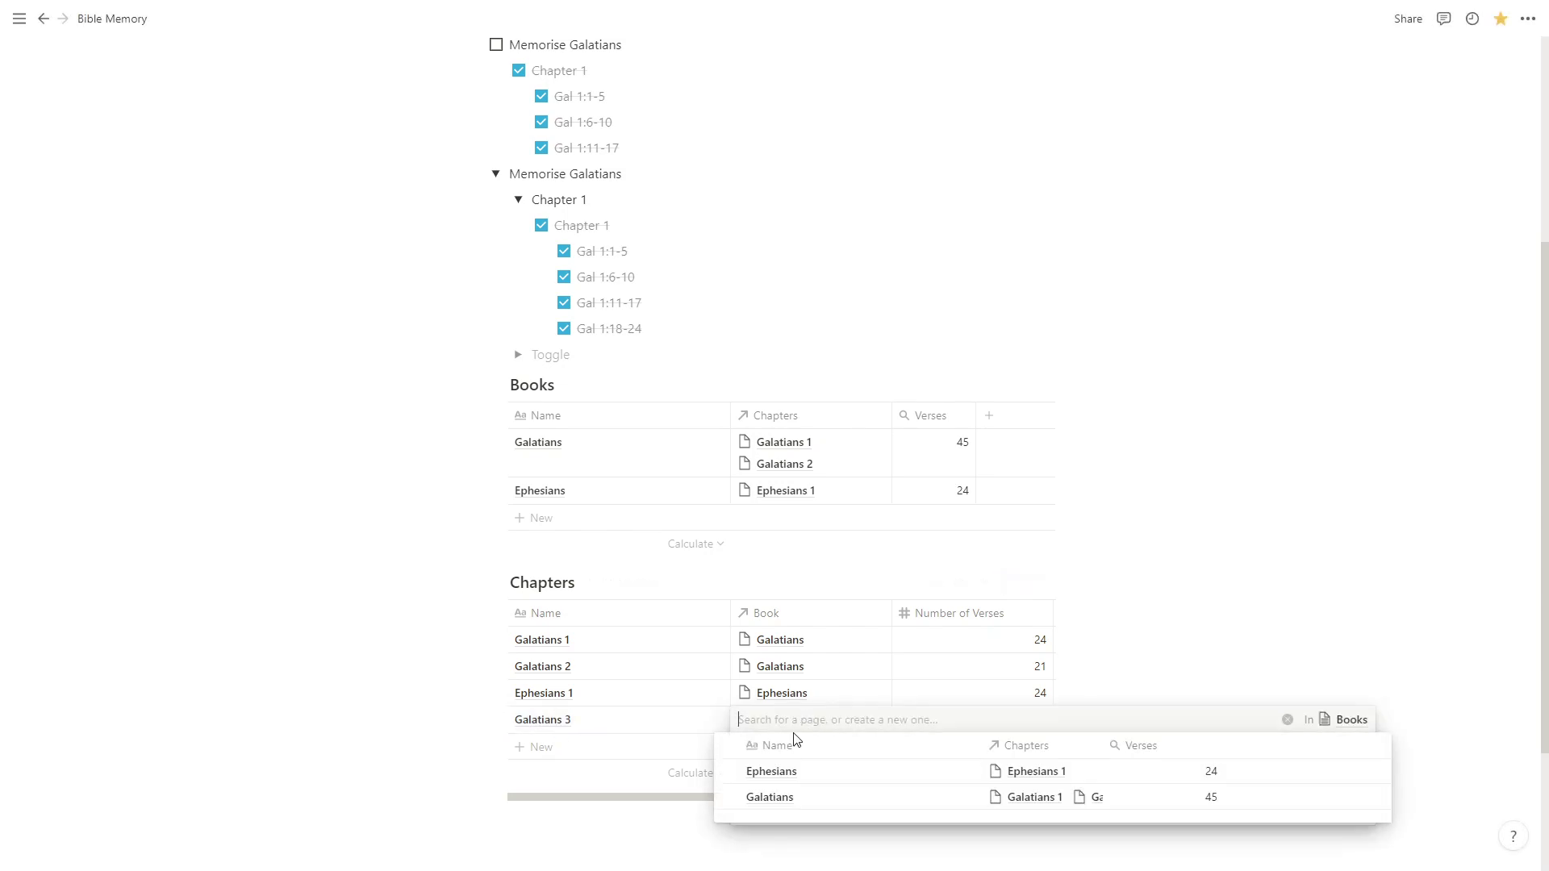
pyautogui.click(730, 797)
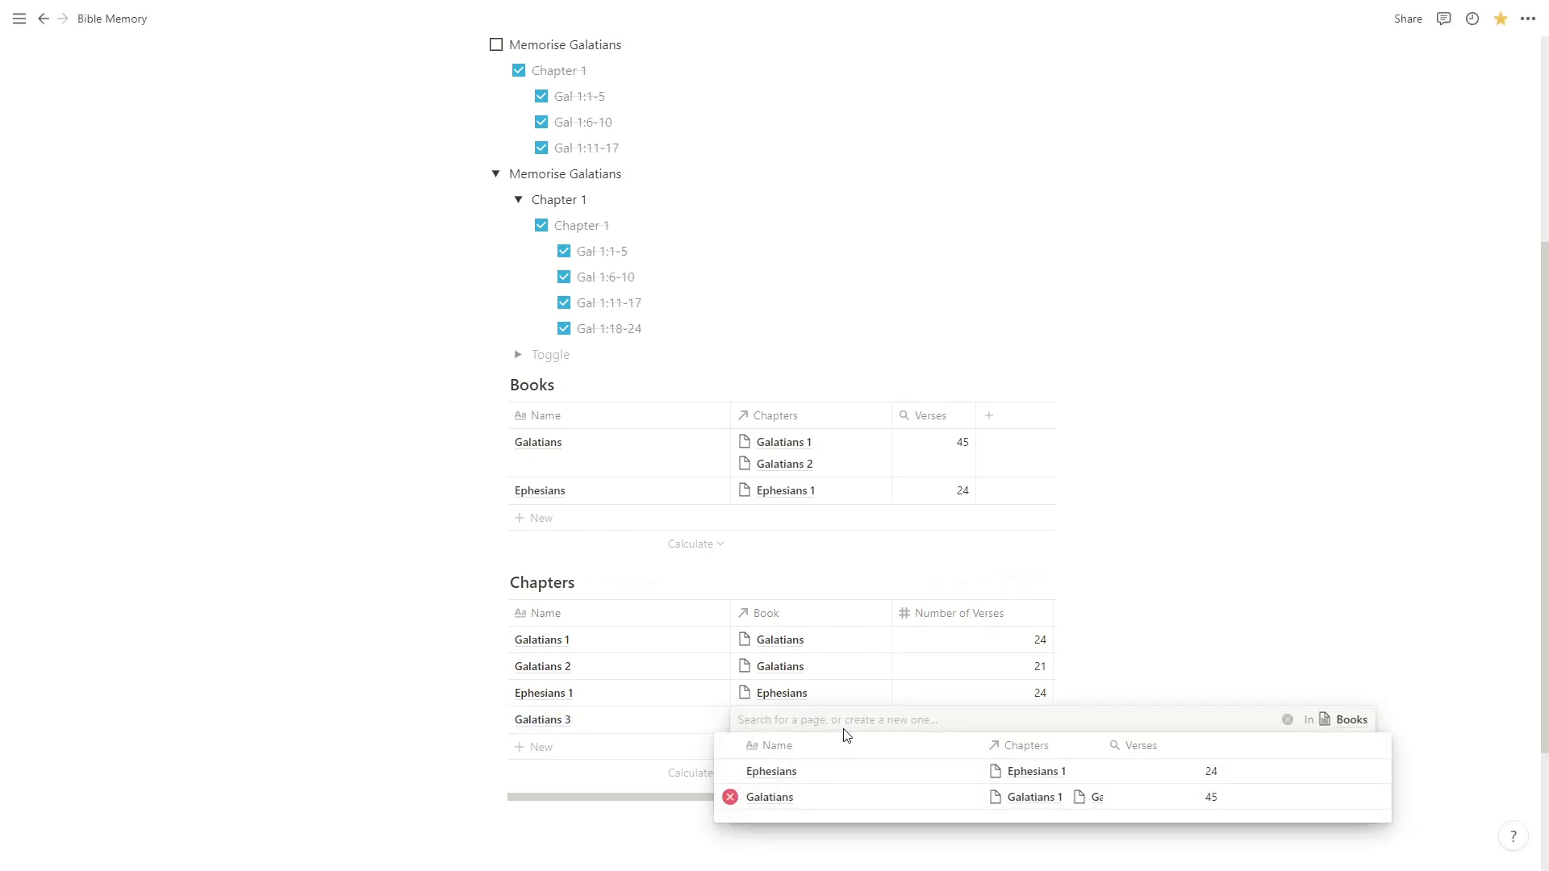
pyautogui.press('Escape')
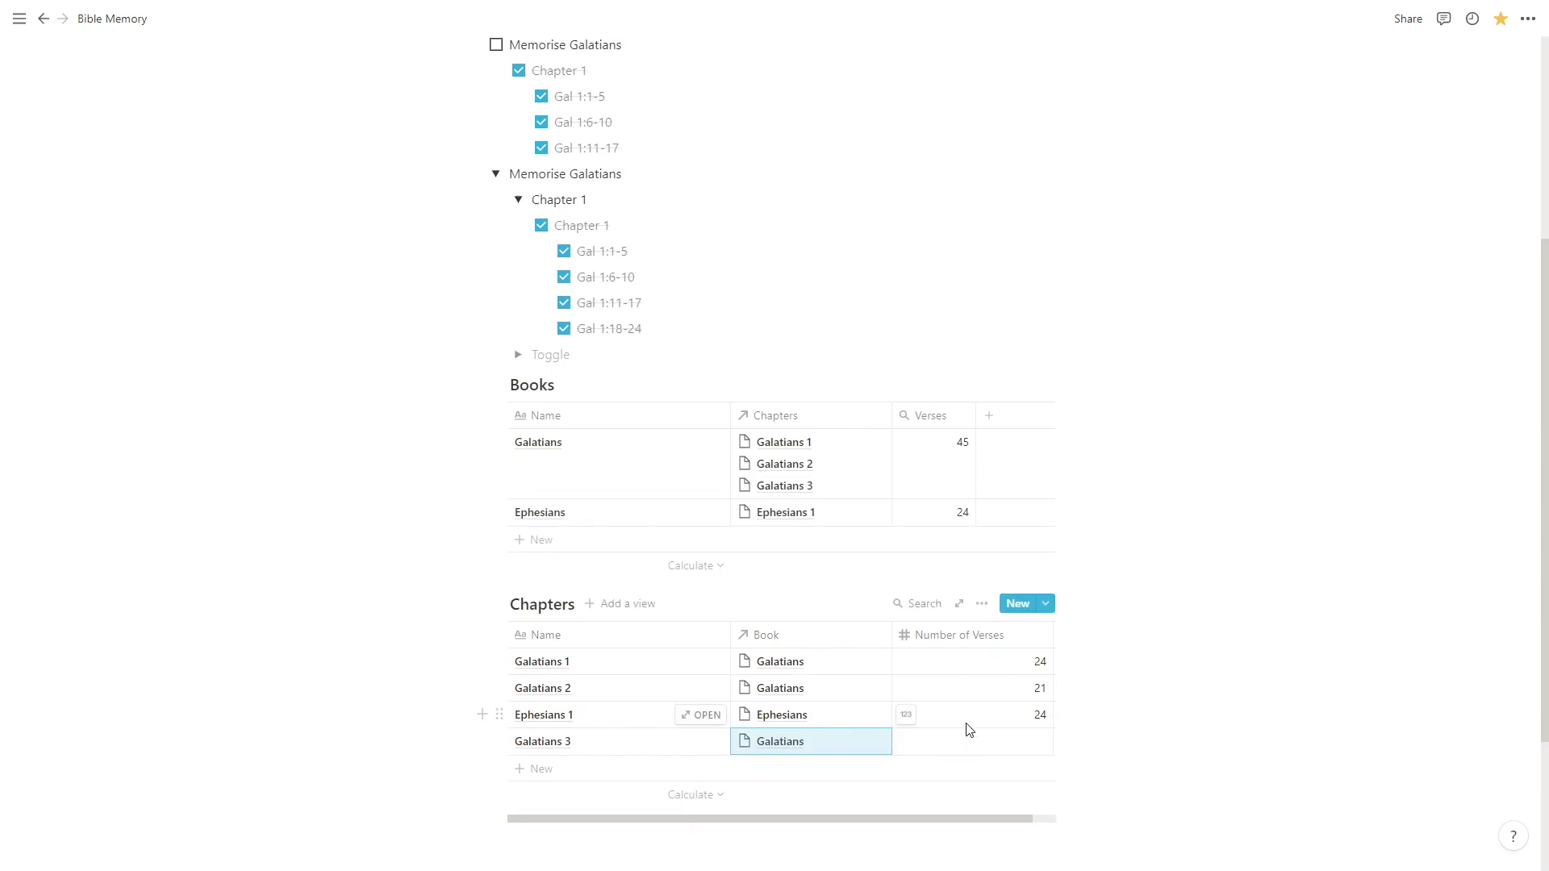
pyautogui.click(978, 747)
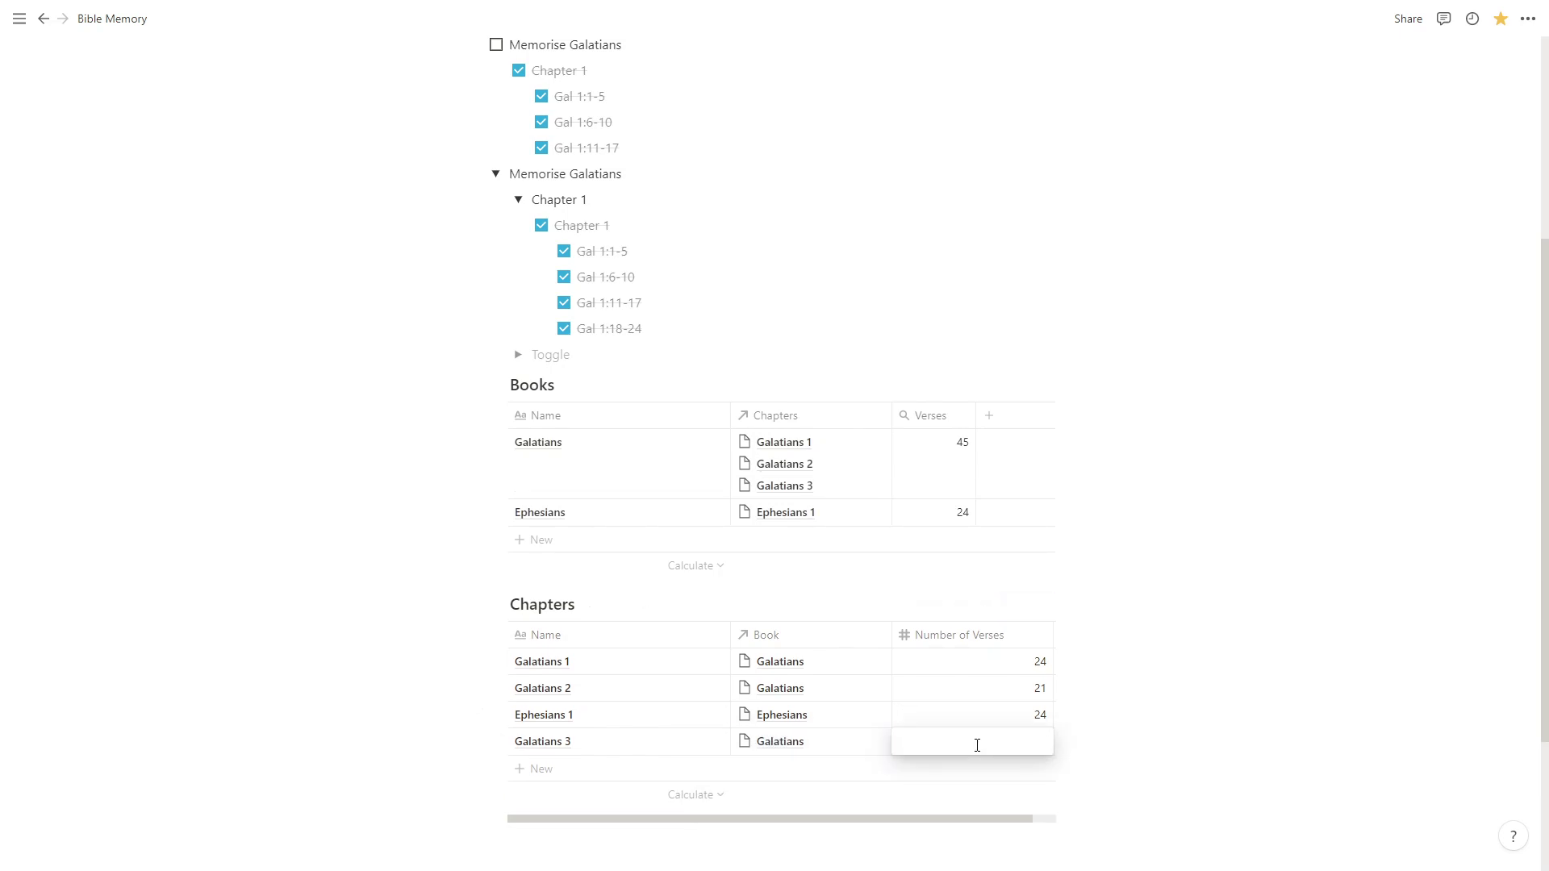
pyautogui.write('29')
pyautogui.press('Return')
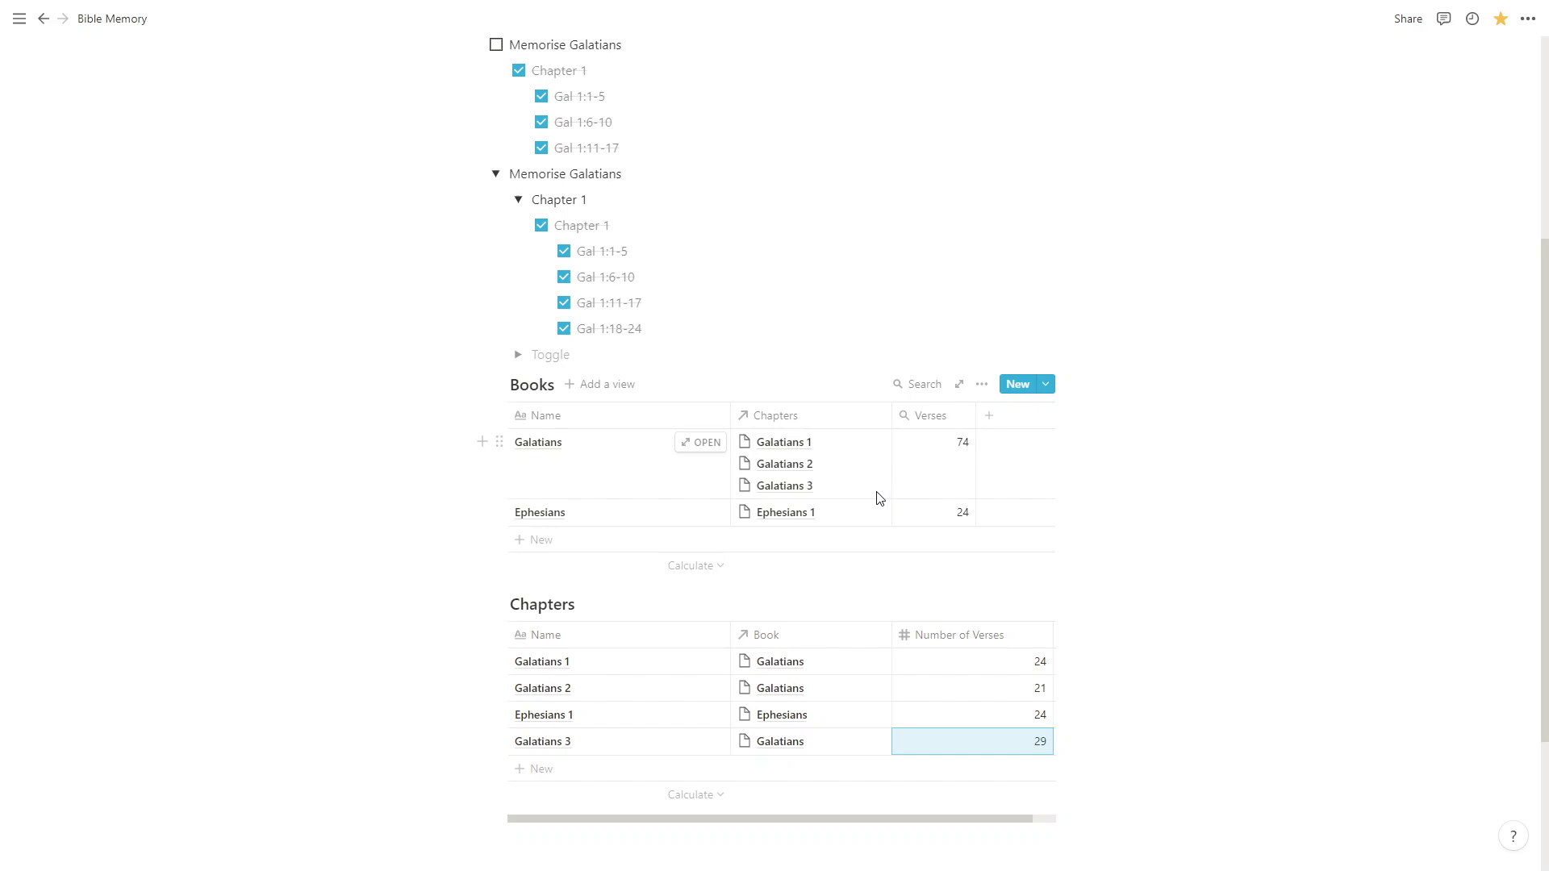
pyautogui.scroll(2, 707, 394)
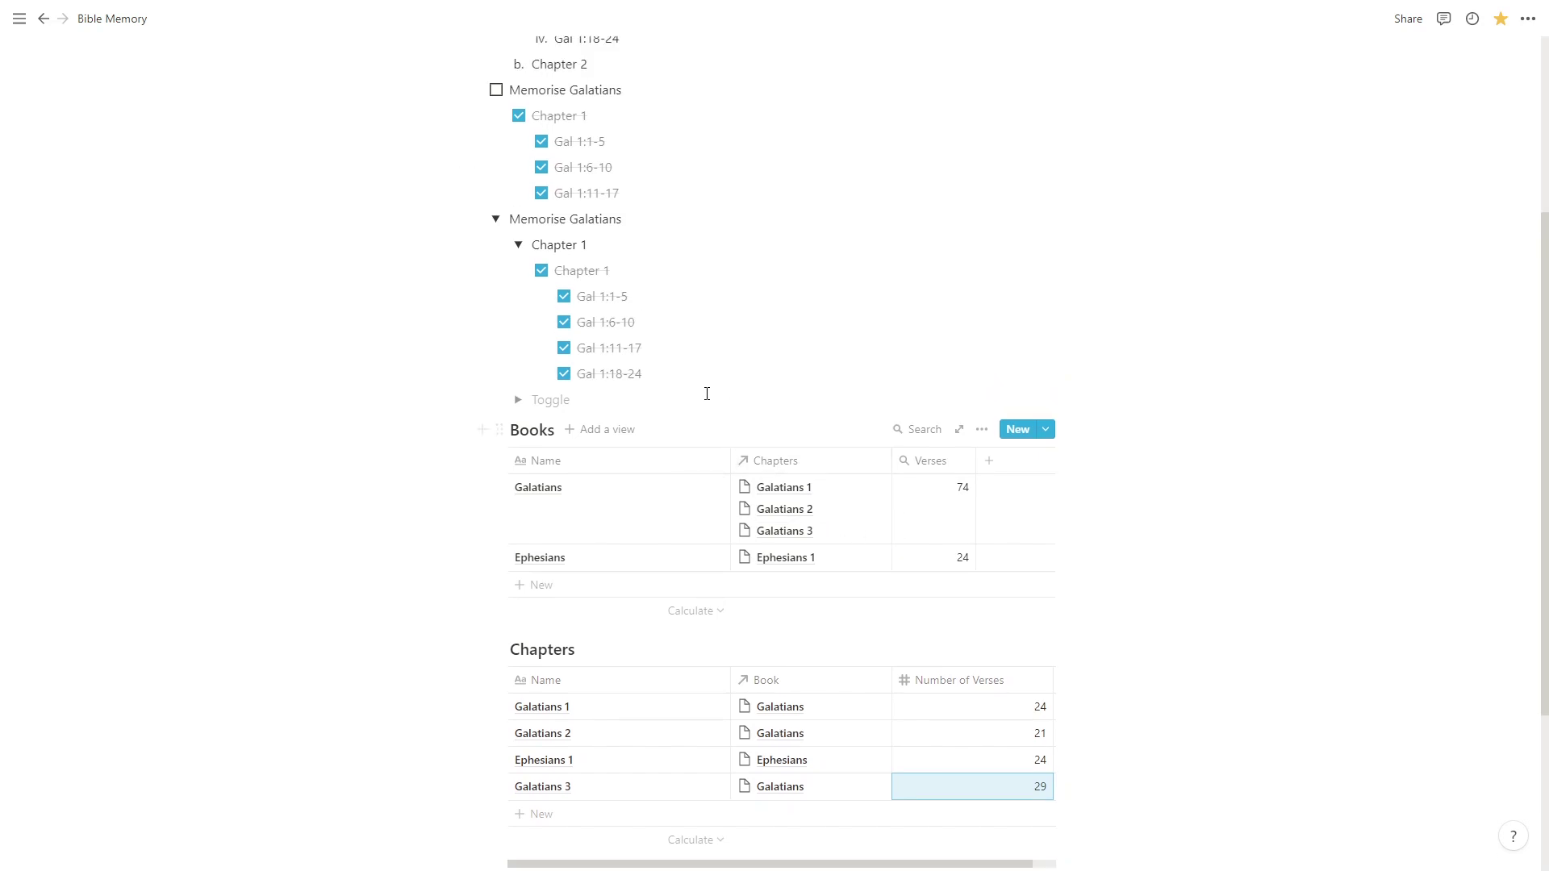
pyautogui.scroll(3, 707, 394)
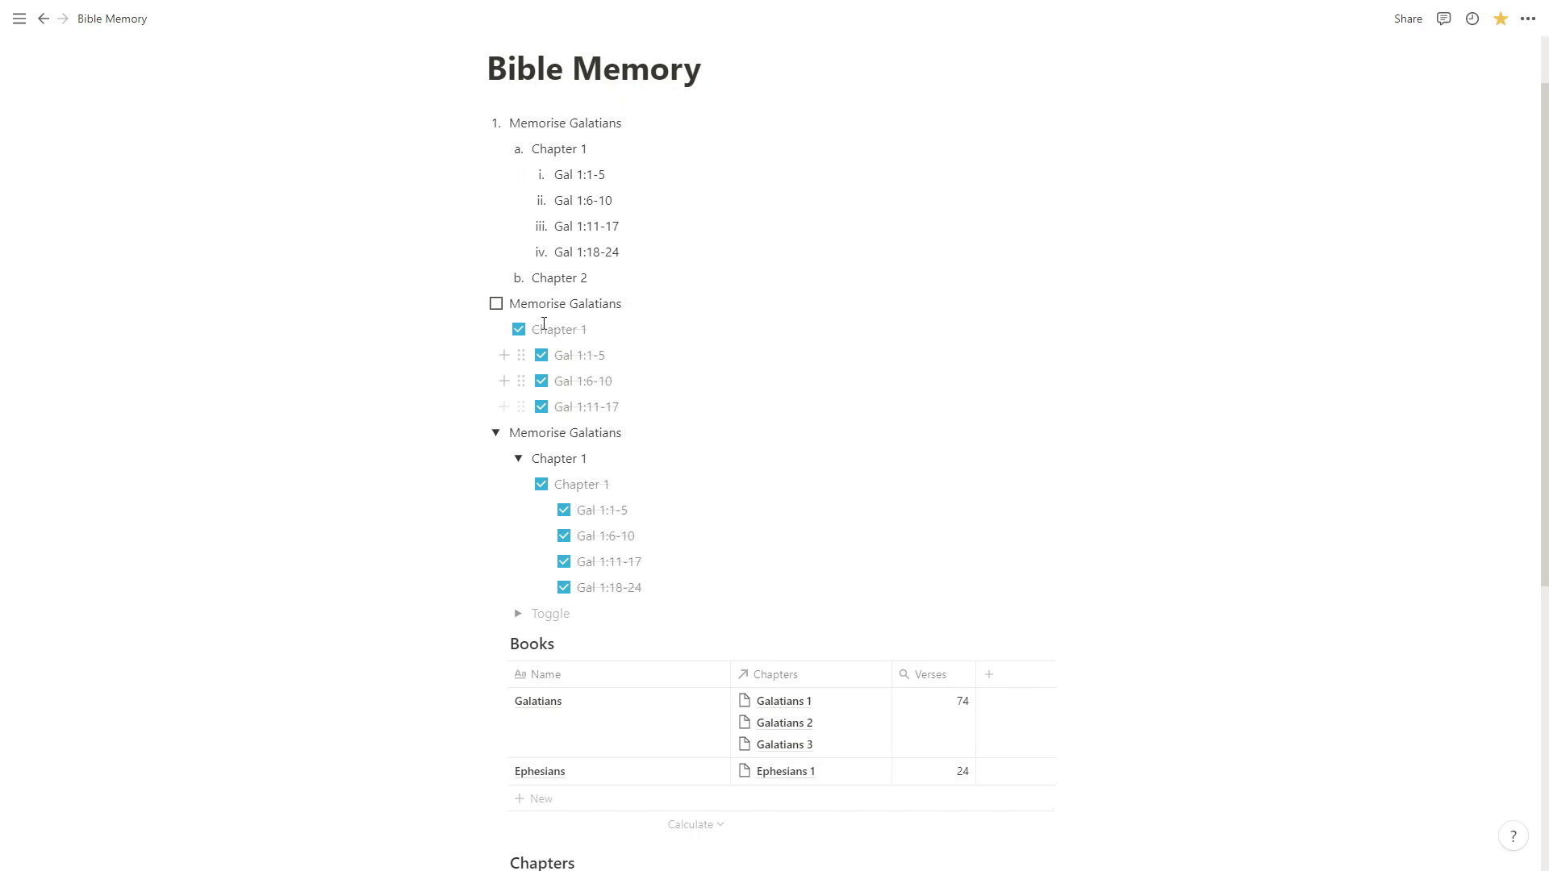
pyautogui.click(519, 330)
pyautogui.click(520, 331)
pyautogui.click(542, 358)
pyautogui.click(542, 358)
pyautogui.scroll(-2, 674, 380)
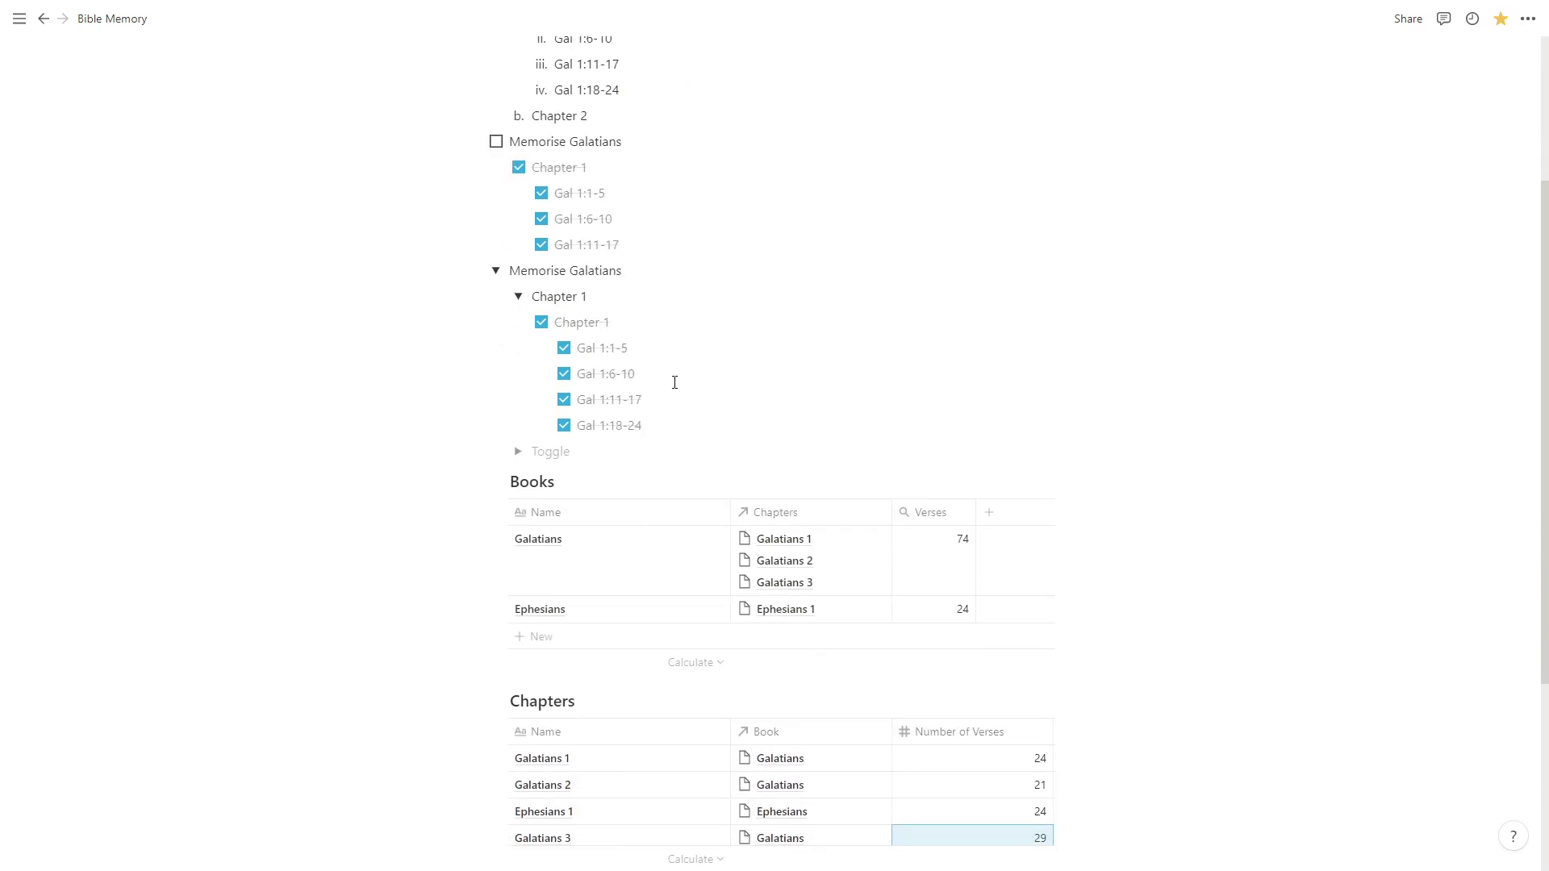